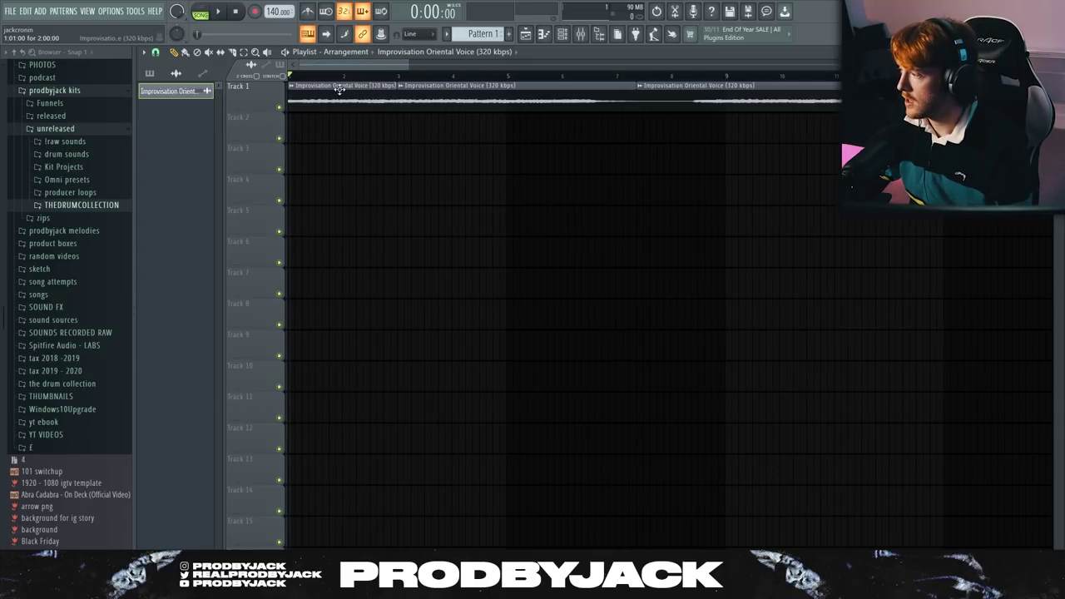
# - Play the vocal sample on Track 1 from the start and examine its opening phrases
pyautogui.scroll(-6, 339, 90)
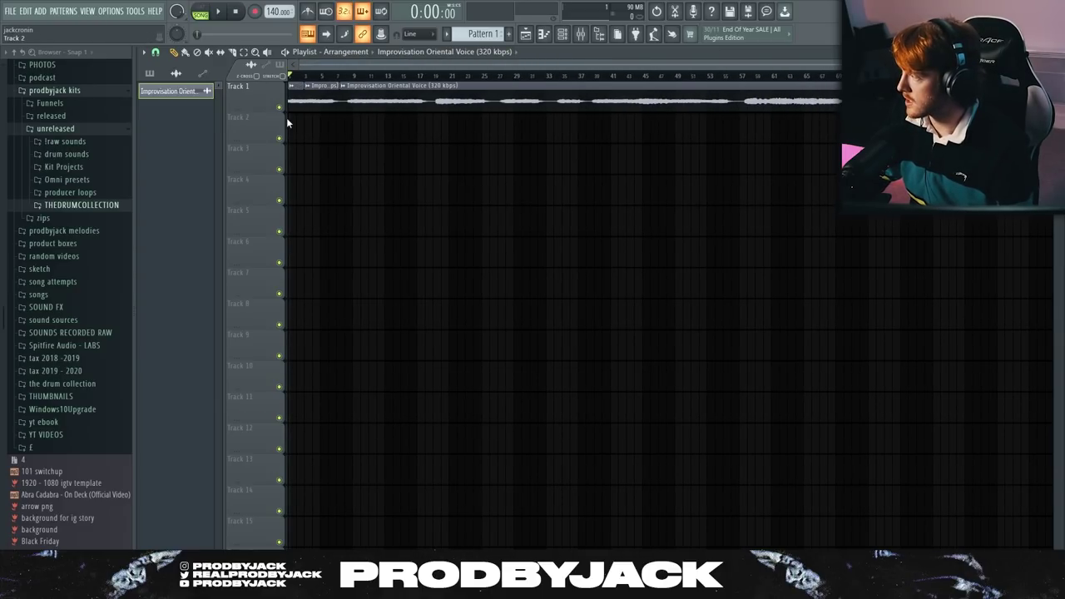
pyautogui.moveTo(898, 76); pyautogui.dragTo(244, 93)
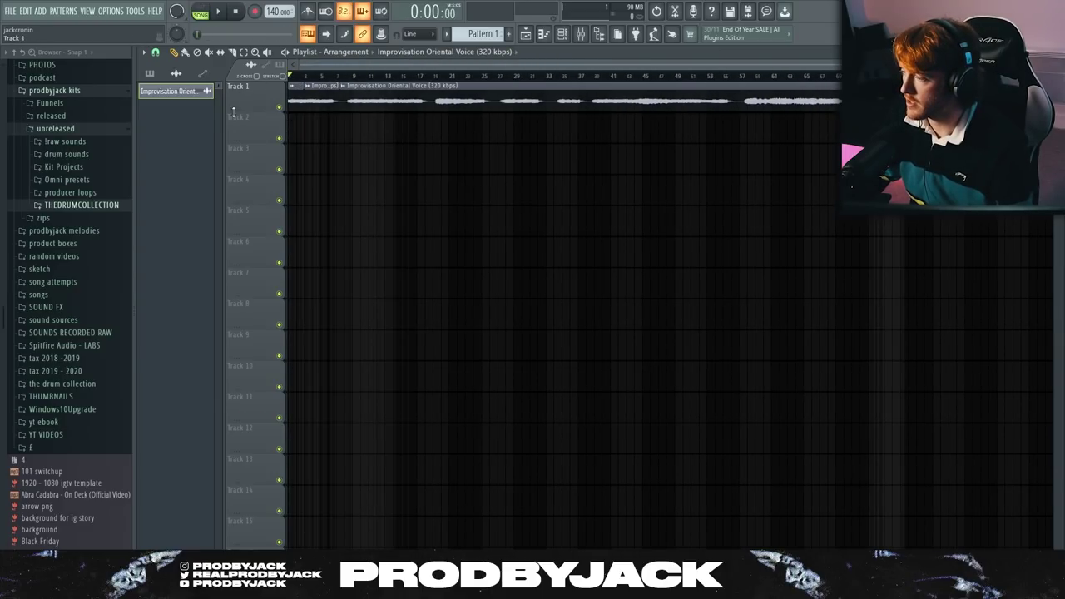
pyautogui.scroll(6, 236, 117)
pyautogui.scroll(2, 319, 150)
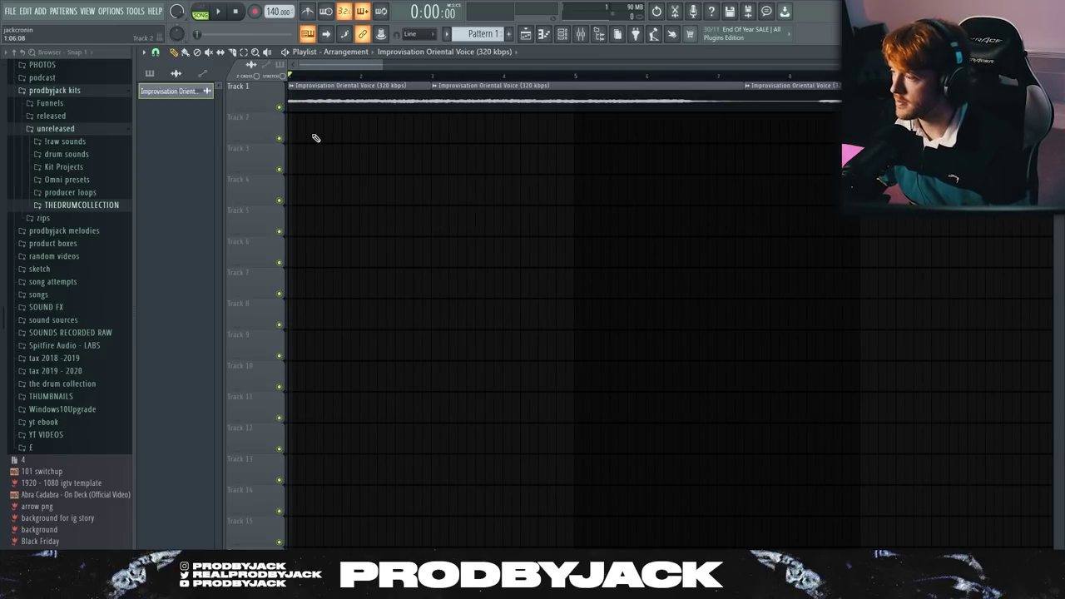
pyautogui.press('space')
pyautogui.scroll(-3, 311, 160)
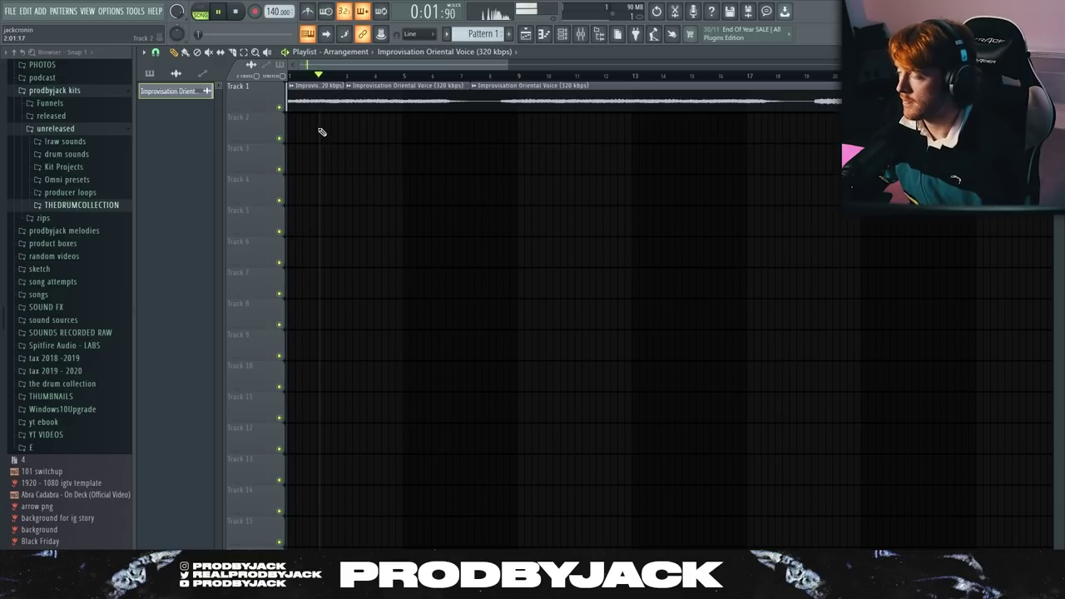
pyautogui.scroll(3, 348, 108)
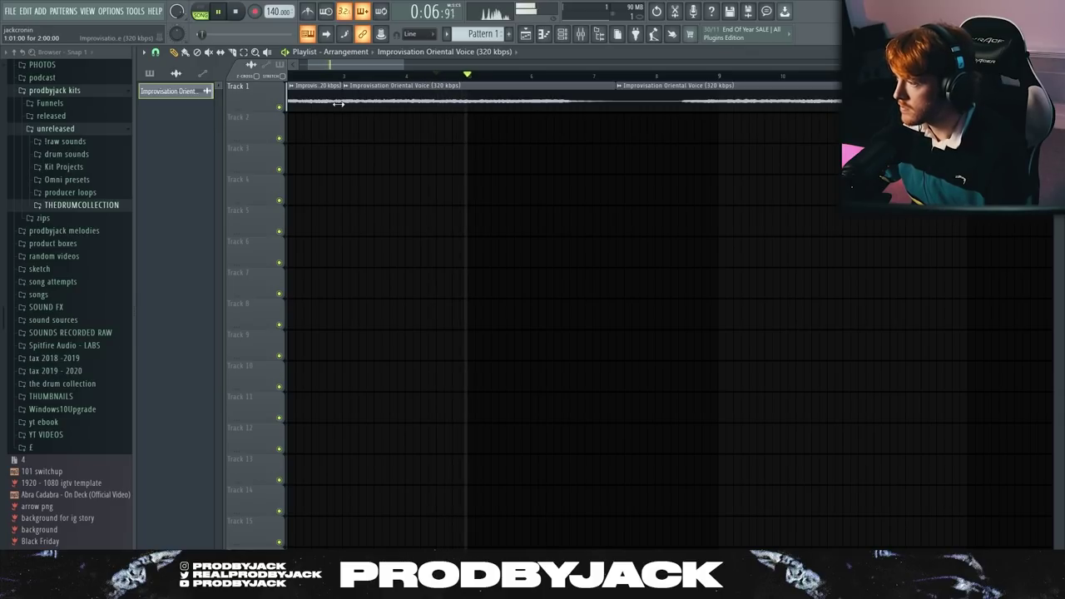
# - Trim the second vocal clip, move it to start at bar 3, and replay the arrangement from the beginning
pyautogui.press('space')
pyautogui.moveTo(438, 102); pyautogui.dragTo(382, 101)
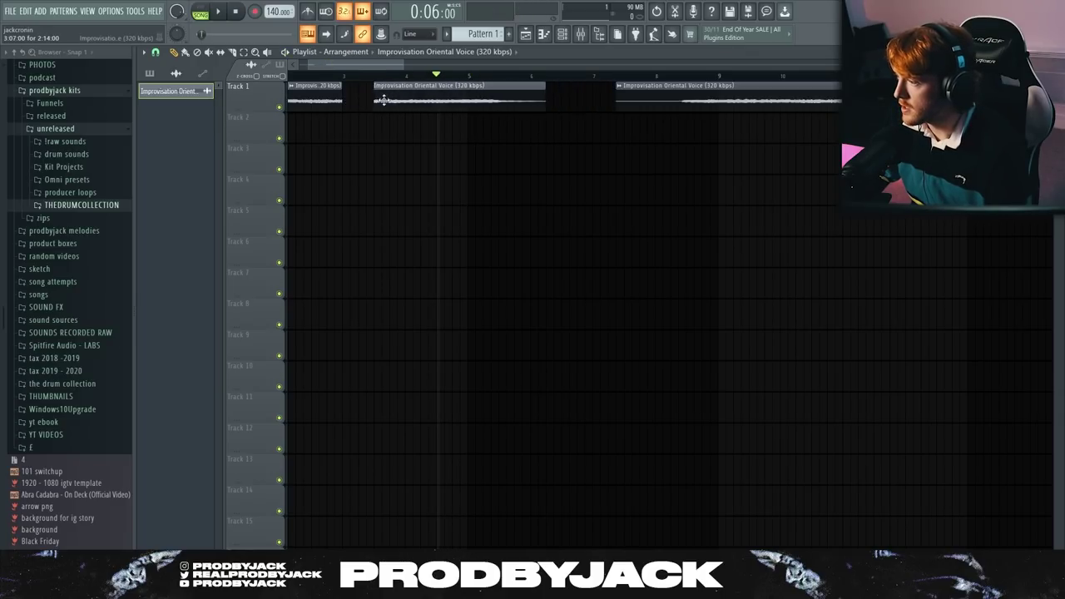
pyautogui.moveTo(337, 65); pyautogui.dragTo(286, 70)
pyautogui.click(289, 76)
pyautogui.press('space')
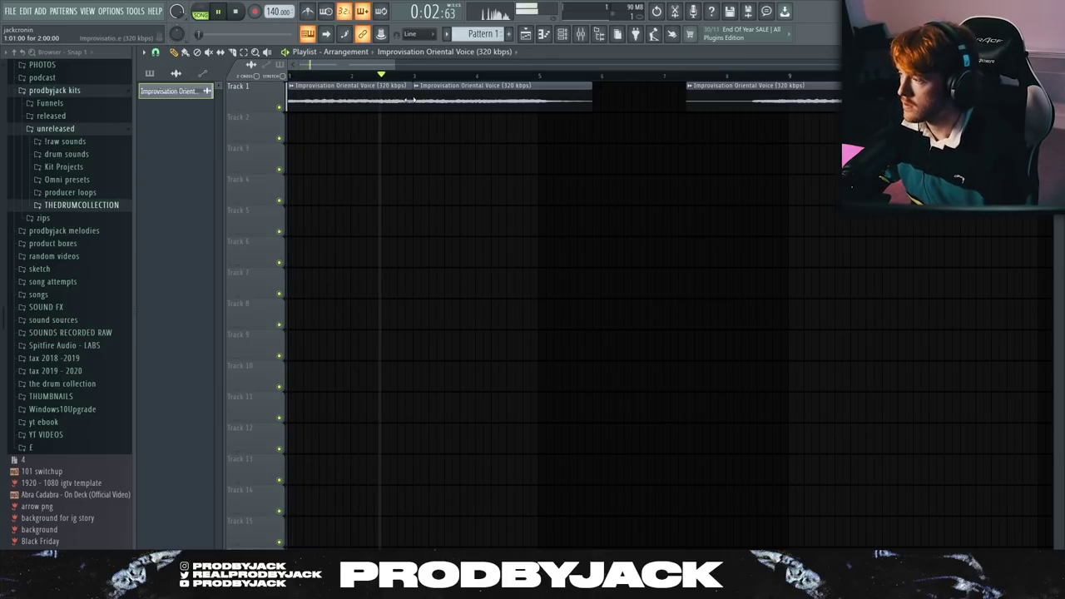
# - Set the tempo to 144 BPM with the metronome on, and trim the first vocal clip to two bars
pyautogui.press('space')
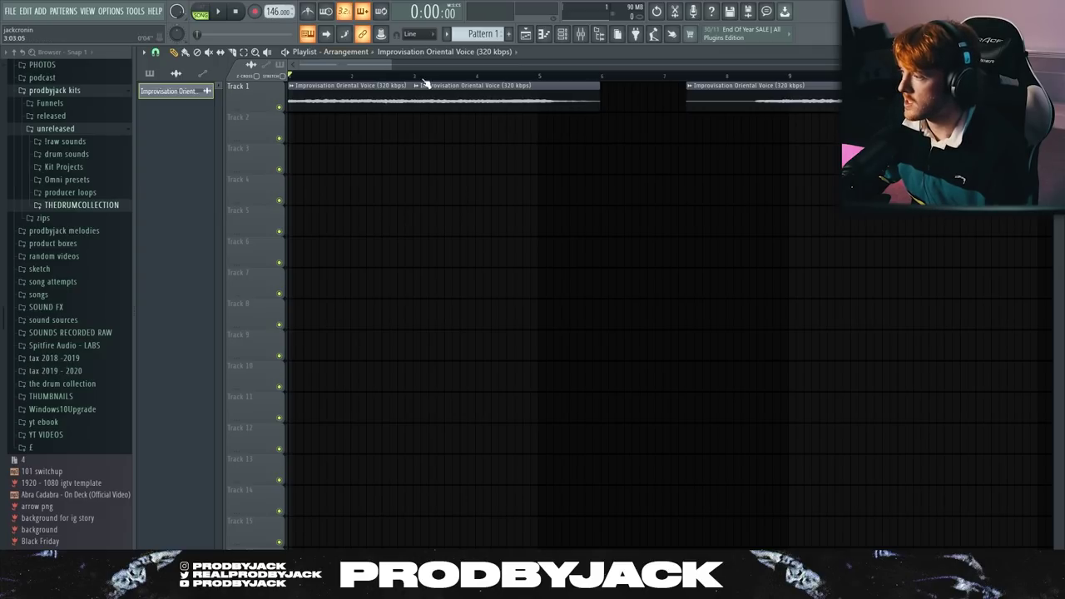
pyautogui.moveTo(424, 83); pyautogui.dragTo(499, 89)
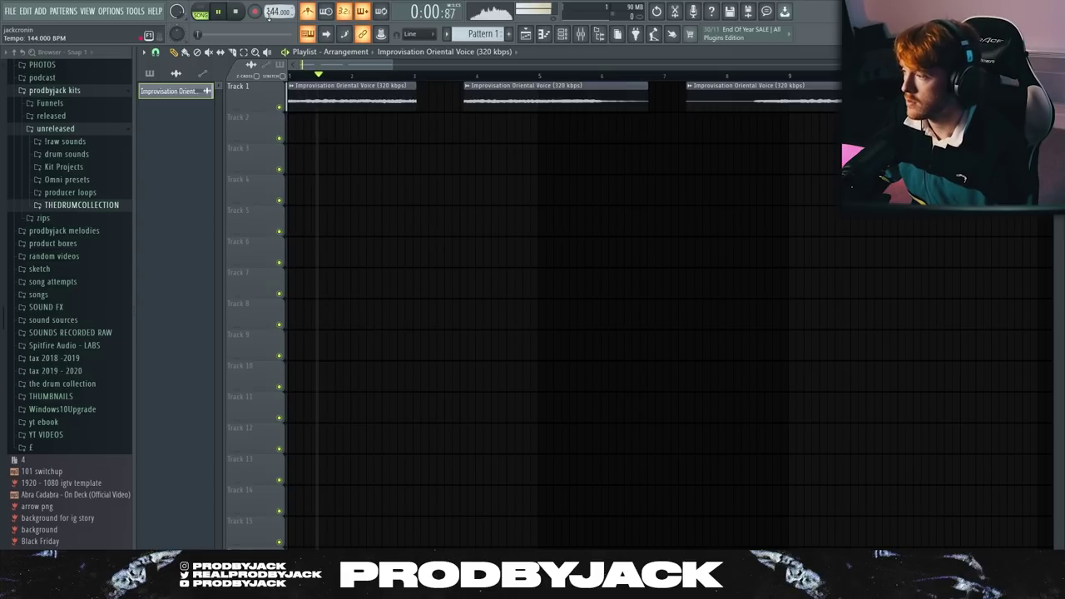
pyautogui.scroll(3, 411, 105)
pyautogui.scroll(2, 416, 107)
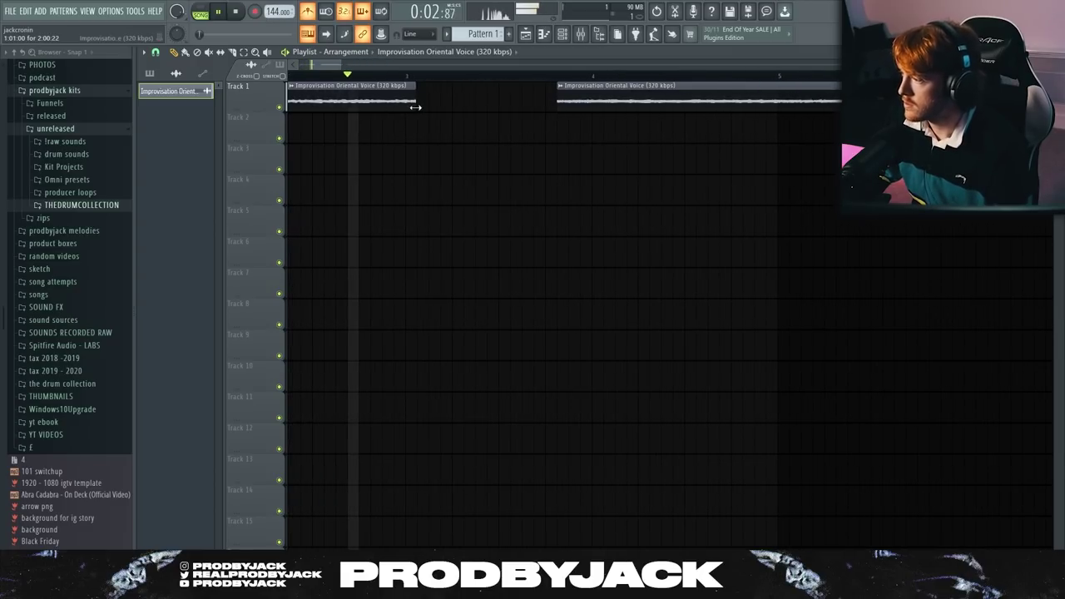
pyautogui.press('space')
pyautogui.scroll(4, 406, 107)
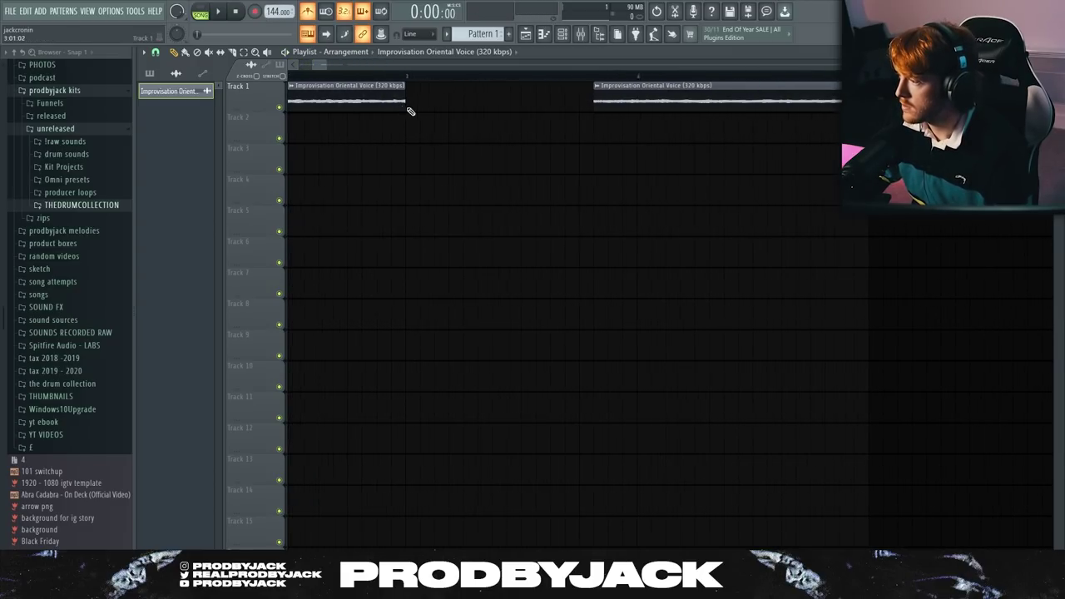
# - Place the second vocal clip back at bar 3, directly after the first clip, and play the transition
pyautogui.scroll(-3, 878, 122)
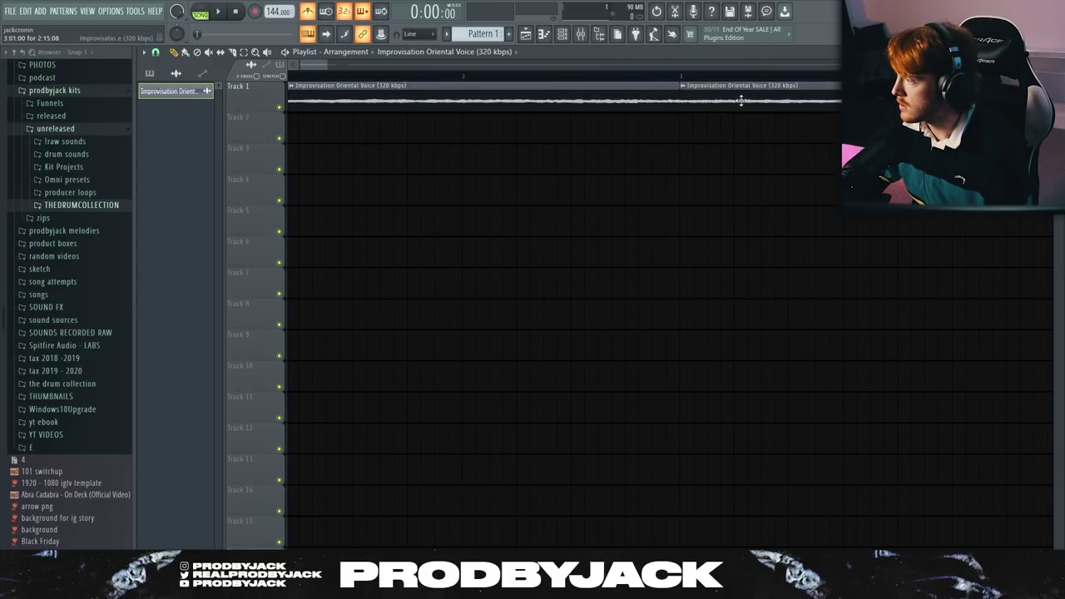
pyautogui.press('space')
pyautogui.scroll(-2, 500, 133)
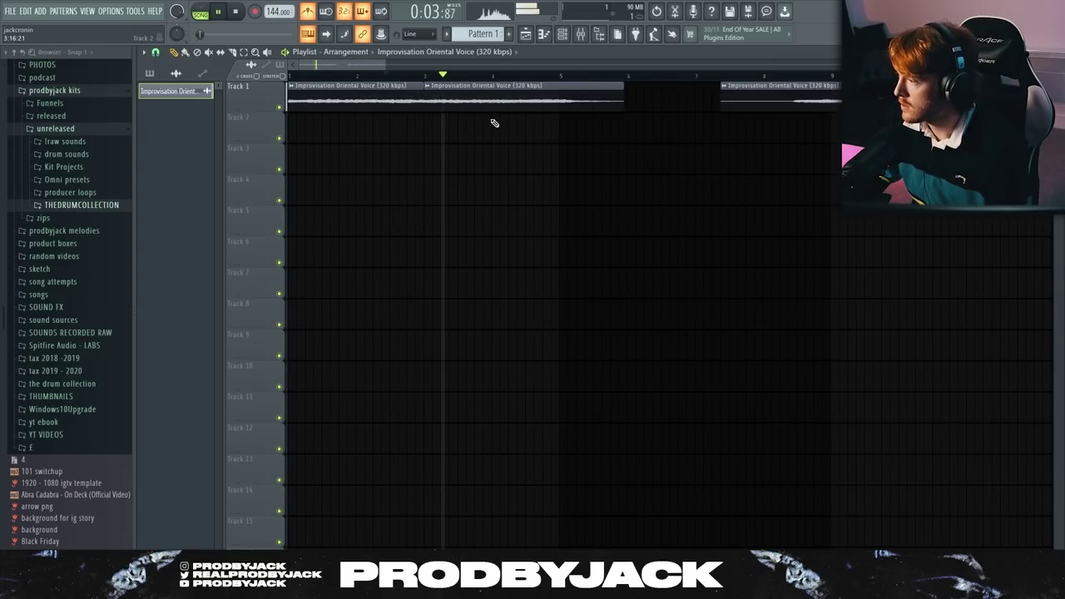
pyautogui.scroll(2, 503, 126)
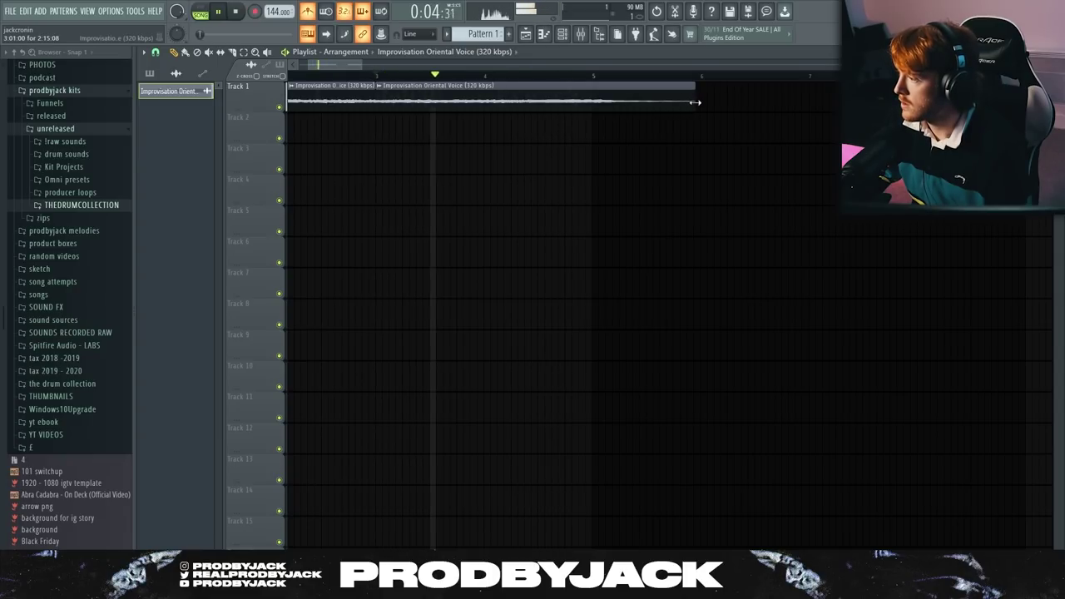
# - Shorten the second vocal clip to about one bar and move the long third clip up to about bar 4
pyautogui.moveTo(695, 102); pyautogui.dragTo(598, 106)
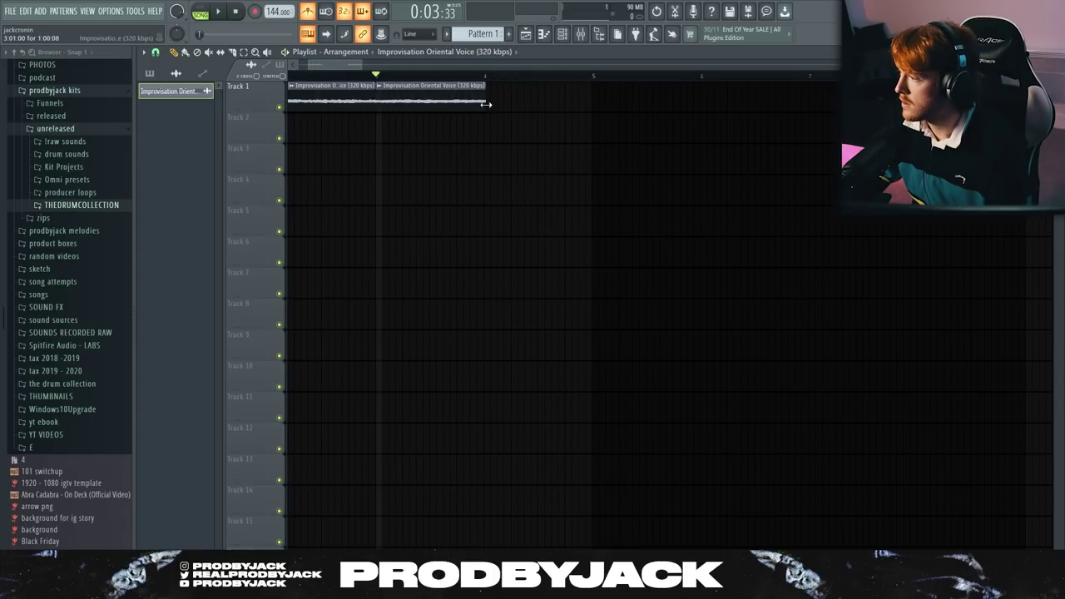
pyautogui.scroll(-4, 529, 98)
pyautogui.moveTo(506, 90); pyautogui.dragTo(439, 105)
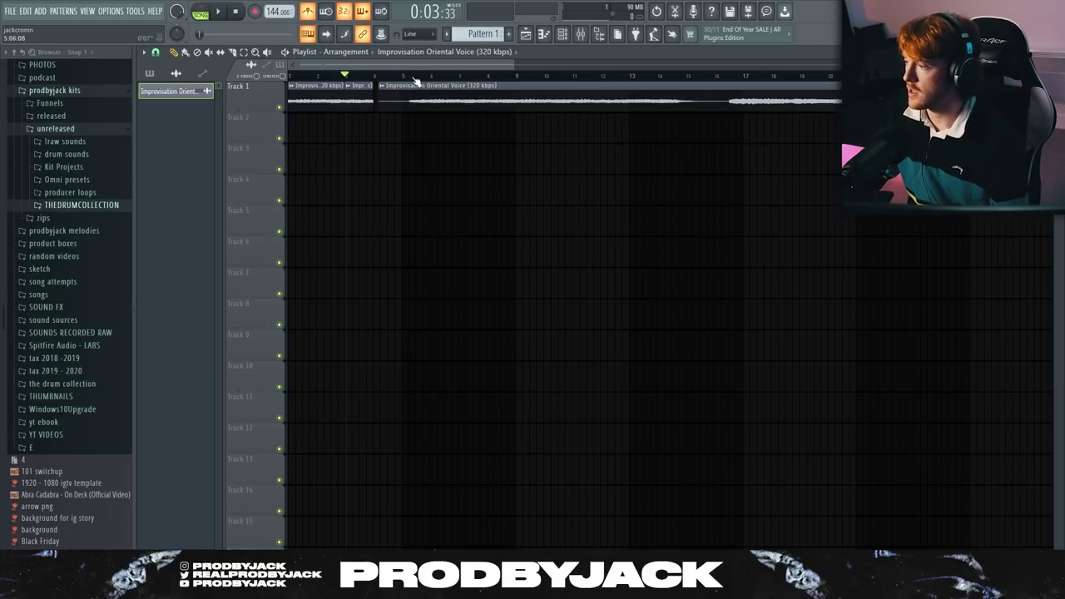
# - Listen through the long sample and slice it, leaving a one-bar chop at bar 4 and the remainder from bar 5
pyautogui.scroll(-2, 669, 148)
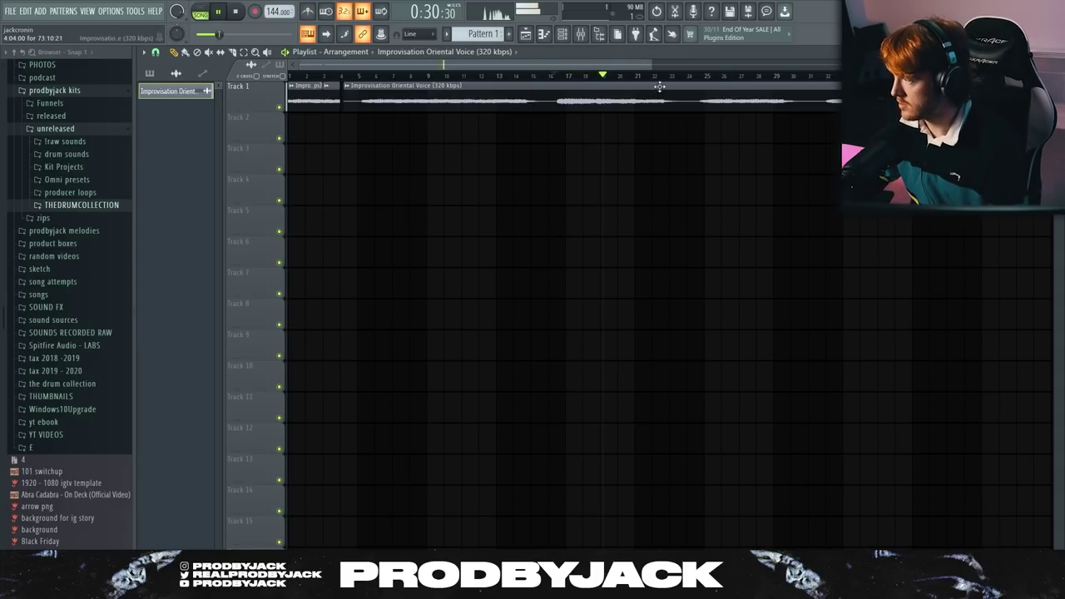
pyautogui.scroll(-2, 692, 126)
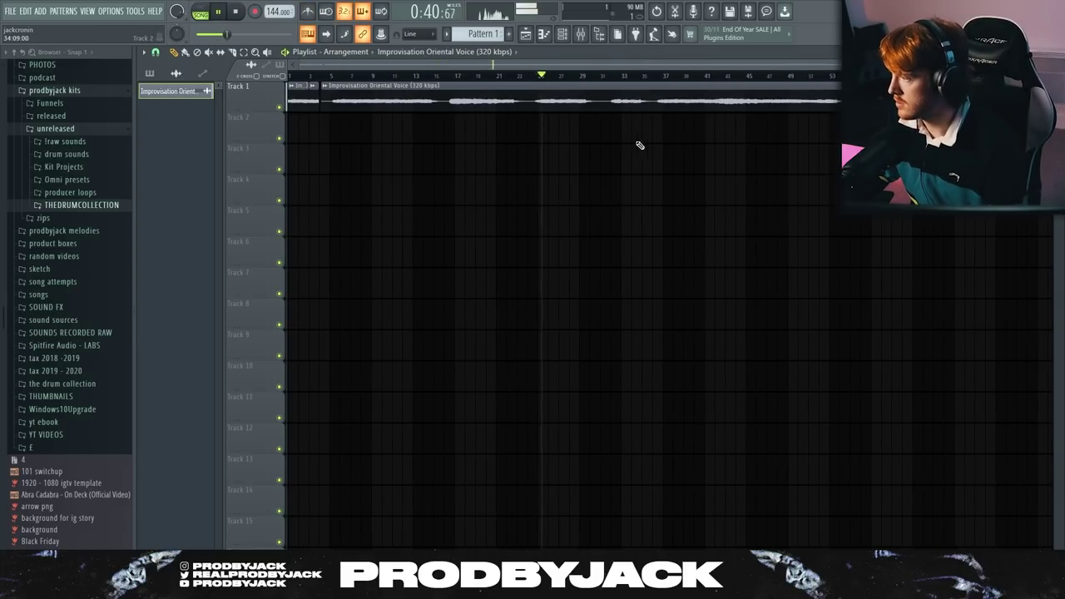
pyautogui.scroll(3, 641, 145)
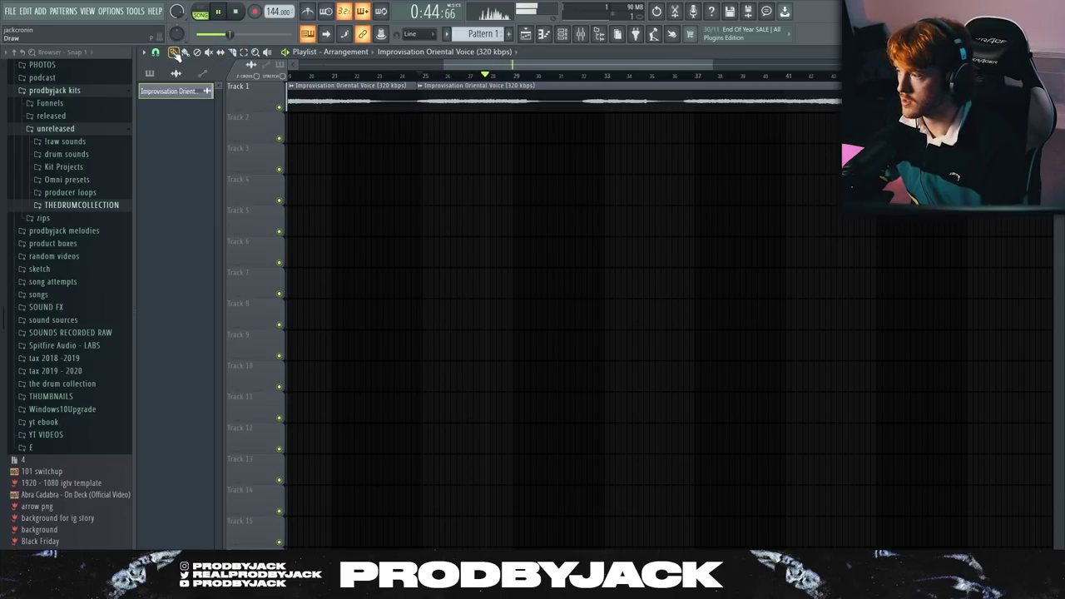
pyautogui.scroll(-3, 407, 81)
pyautogui.rightClick(447, 99)
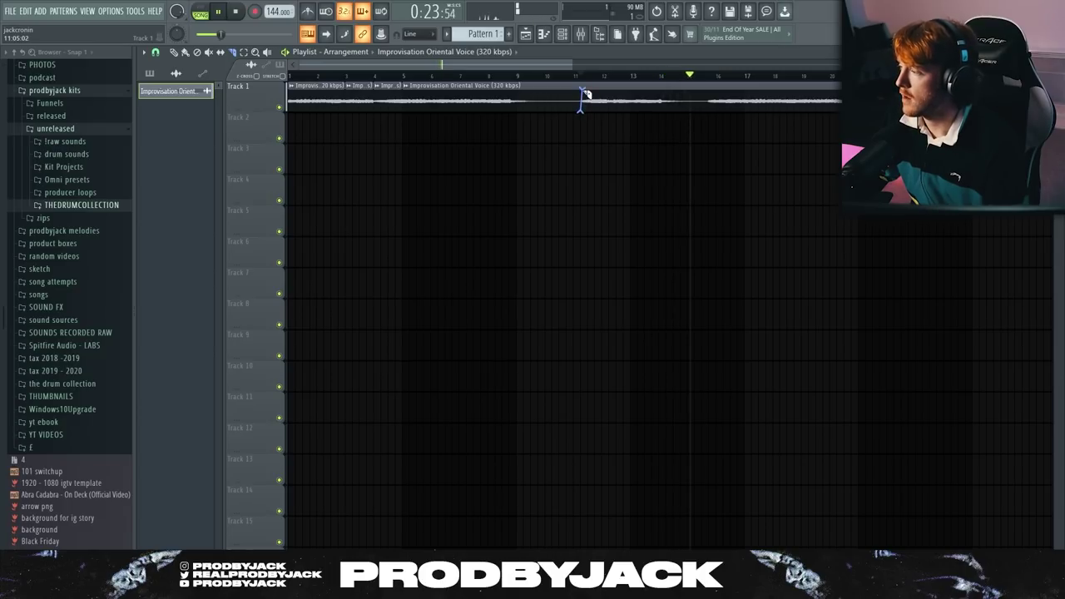
pyautogui.scroll(3, 584, 111)
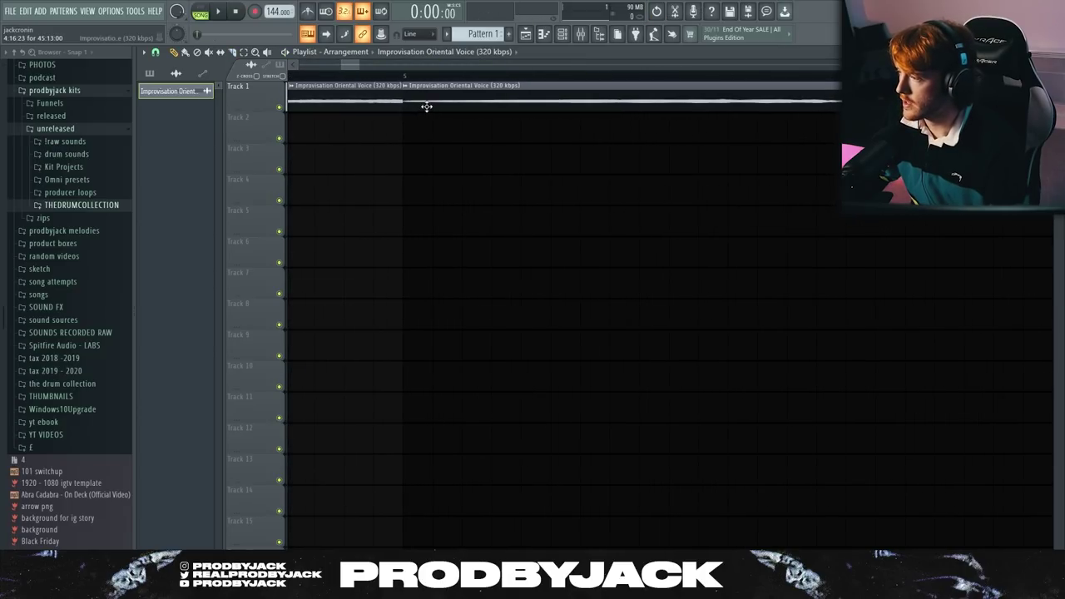
pyautogui.moveTo(427, 107); pyautogui.dragTo(429, 106)
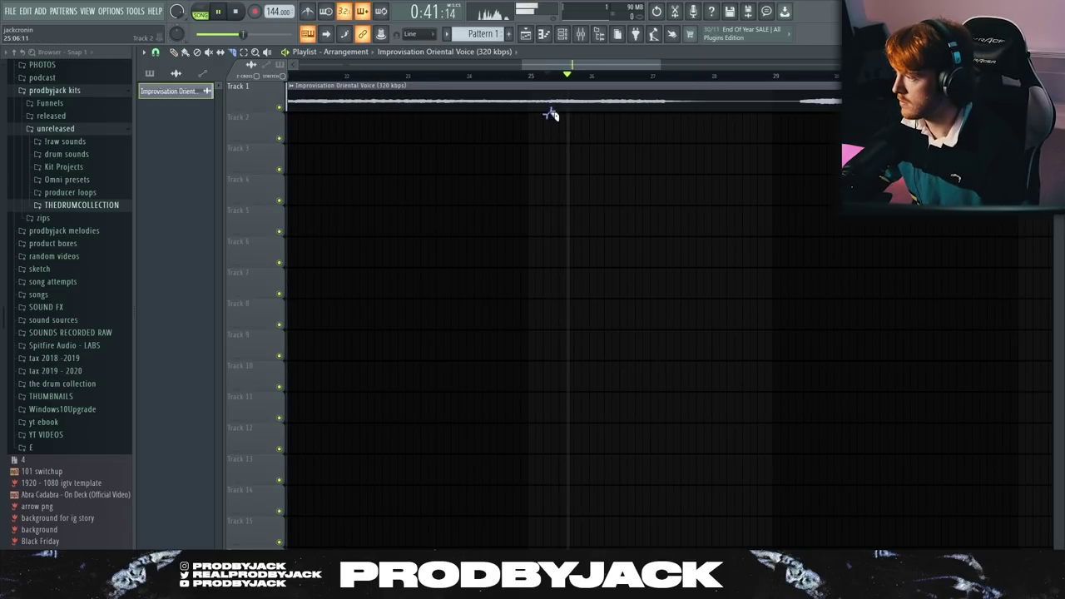
# - Slice out the phrase between about bars 25 and 28 and delete the long section before it
pyautogui.moveTo(551, 113); pyautogui.dragTo(547, 98)
pyautogui.moveTo(717, 115); pyautogui.dragTo(715, 98)
pyautogui.scroll(-3, 612, 96)
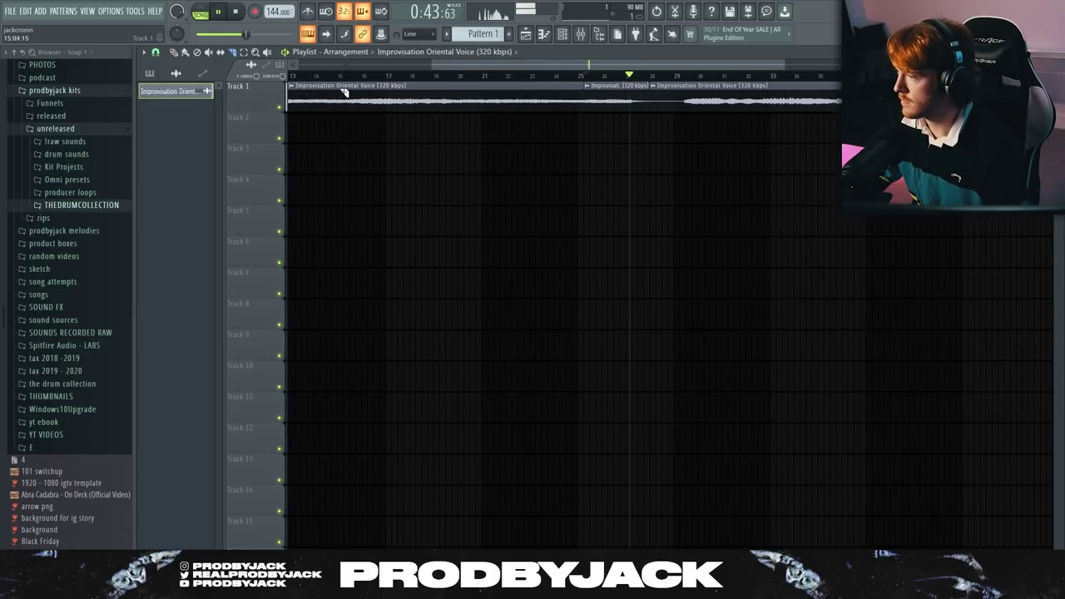
pyautogui.click(174, 52)
pyautogui.rightClick(464, 90)
pyautogui.moveTo(438, 64); pyautogui.dragTo(302, 66)
pyautogui.scroll(-3, 667, 110)
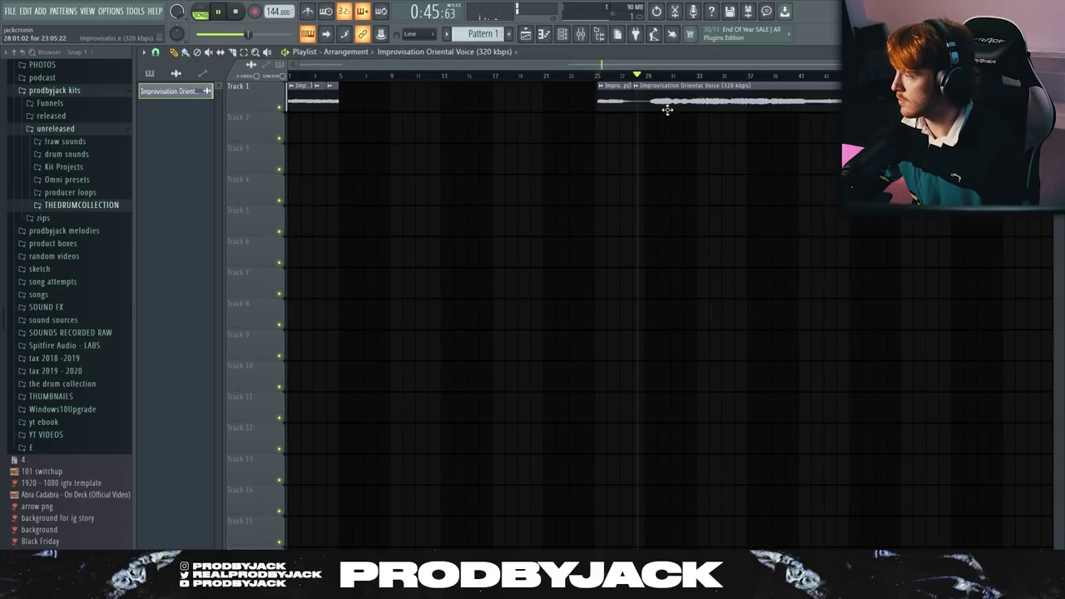
# - Delete the one-bar clip at bar 4 and move the newly sliced phrase into its place
pyautogui.scroll(5, 303, 113)
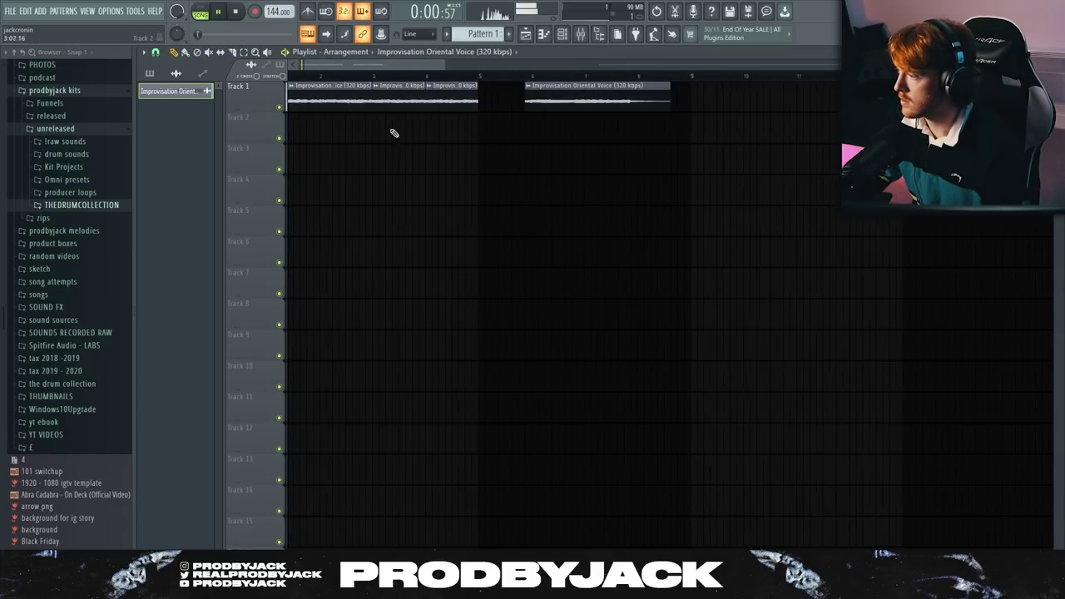
pyautogui.rightClick(471, 107)
pyautogui.moveTo(575, 102); pyautogui.dragTo(463, 103)
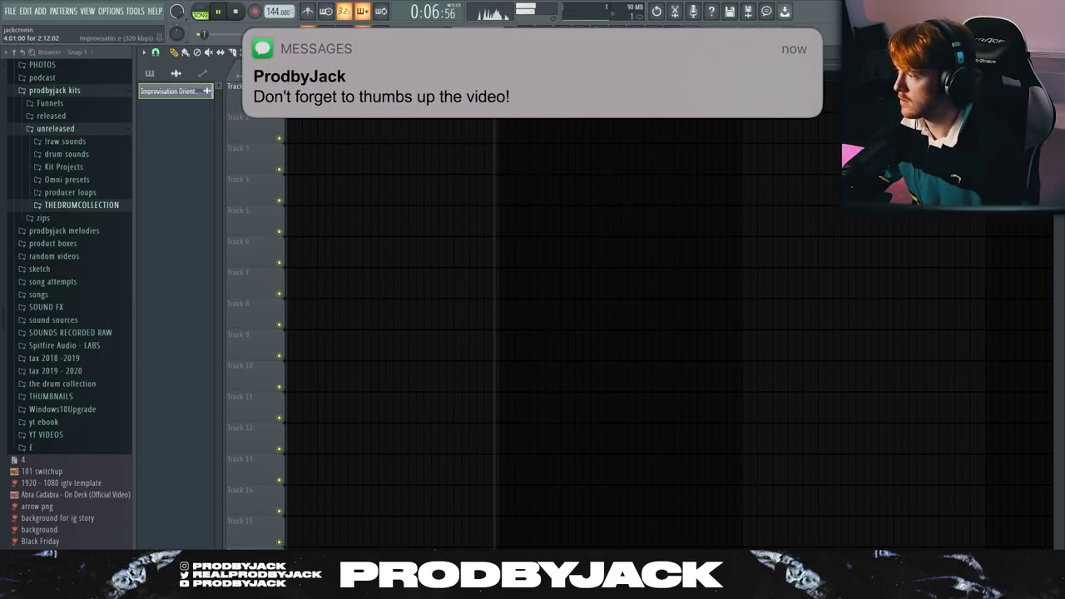
# - Try the longer phrase at bar 3, directly after the opening clip, with the one-bar chop moved to bar 6
pyautogui.press('space')
pyautogui.press('space')
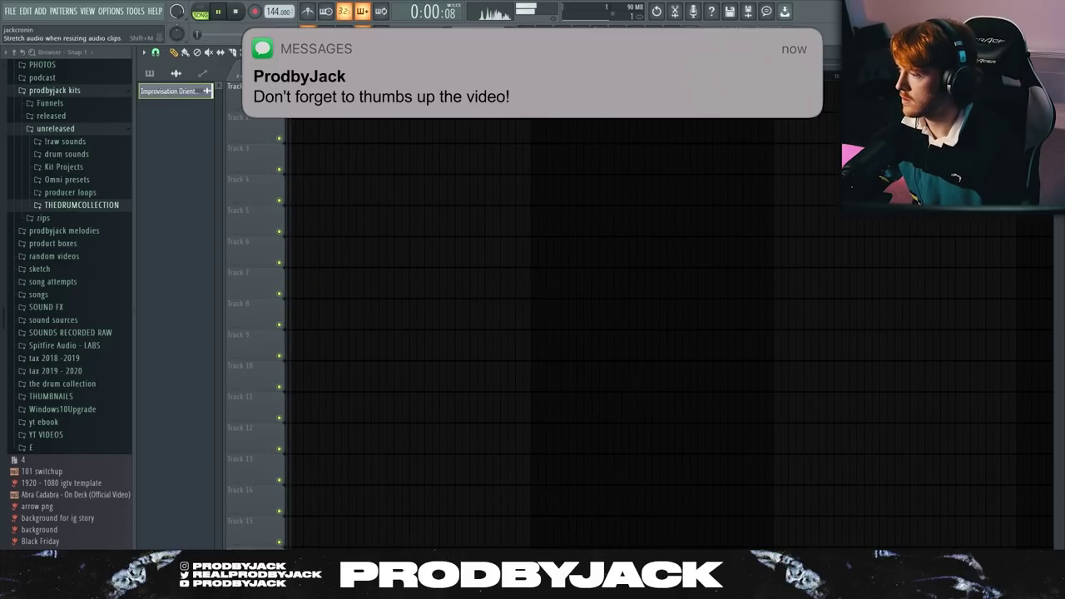
pyautogui.moveTo(436, 101); pyautogui.dragTo(700, 107)
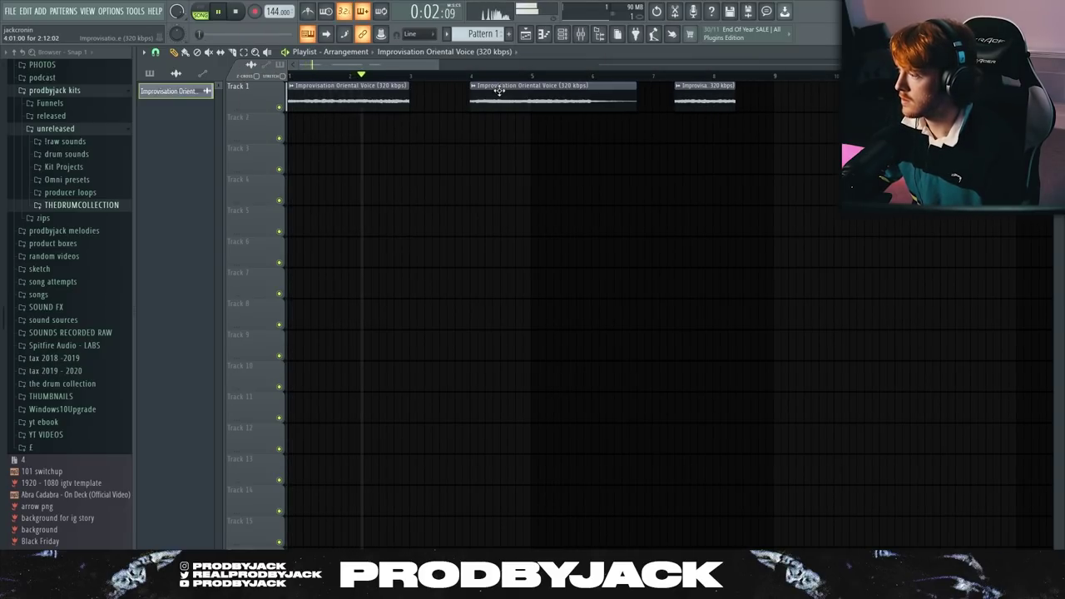
pyautogui.moveTo(500, 92); pyautogui.dragTo(443, 95)
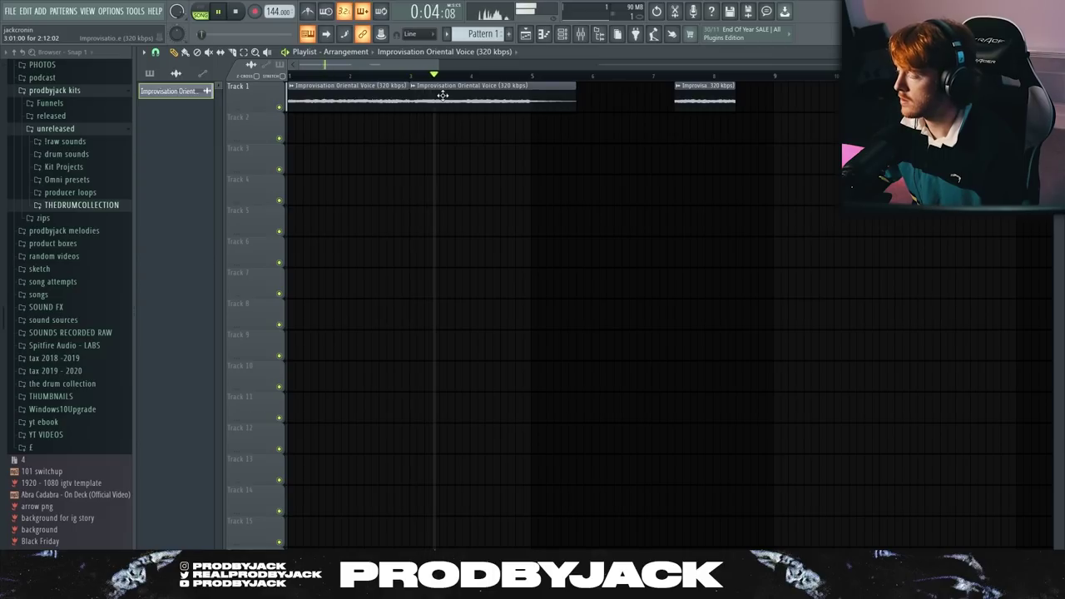
pyautogui.moveTo(696, 98); pyautogui.dragTo(623, 101)
# - Move the opening clip aside, then place the longer phrase at bar 1, trimmed to two bars, with the one-bar chop at bar 3
pyautogui.press('space')
pyautogui.moveTo(352, 98); pyautogui.dragTo(760, 100)
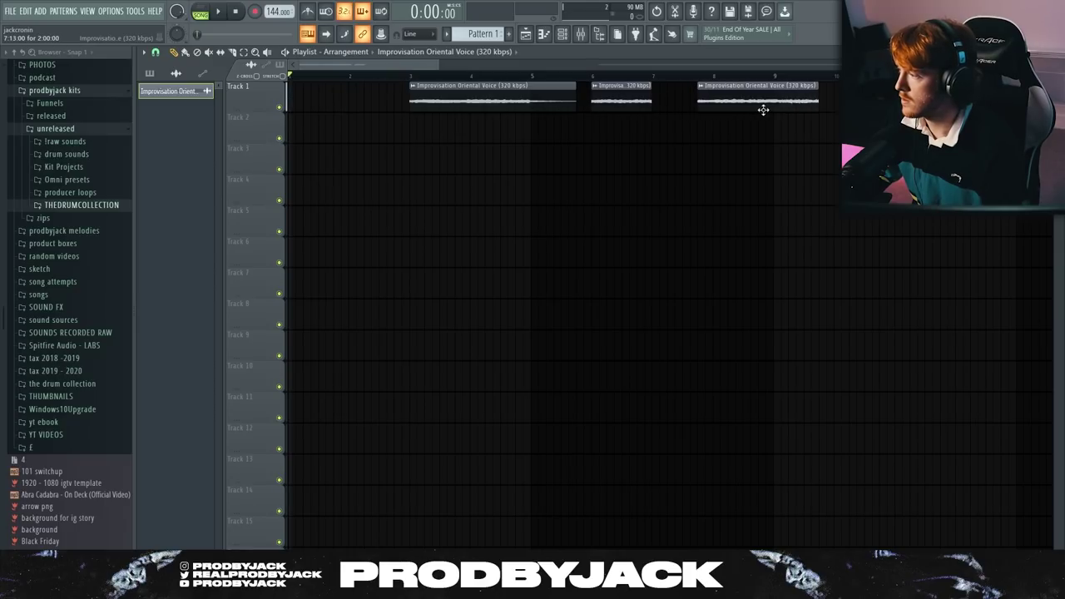
pyautogui.moveTo(418, 99); pyautogui.dragTo(297, 100)
pyautogui.moveTo(592, 101); pyautogui.dragTo(408, 99)
pyautogui.moveTo(515, 101); pyautogui.dragTo(449, 101)
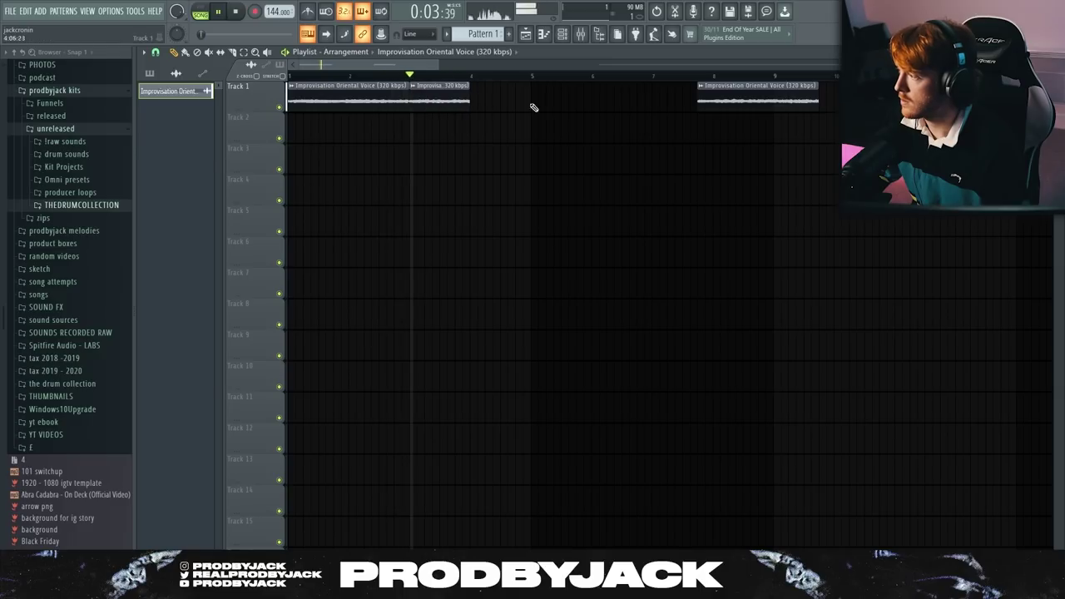
# - Place the original opening clip at bar 4 and trim it to end at bar 5
pyautogui.moveTo(748, 102); pyautogui.dragTo(519, 105)
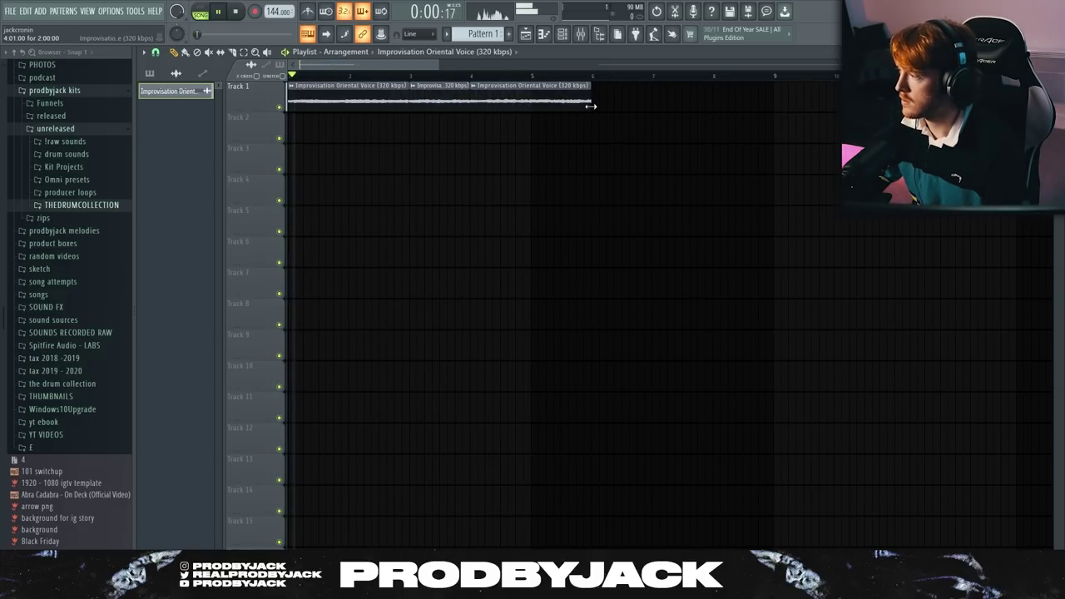
pyautogui.moveTo(591, 106); pyautogui.dragTo(532, 107)
# - Duplicate the four-bar vocal arrangement to fill bars 5 to 8 and play it back with the metronome on
pyautogui.hotkey('ctrl', 'b')
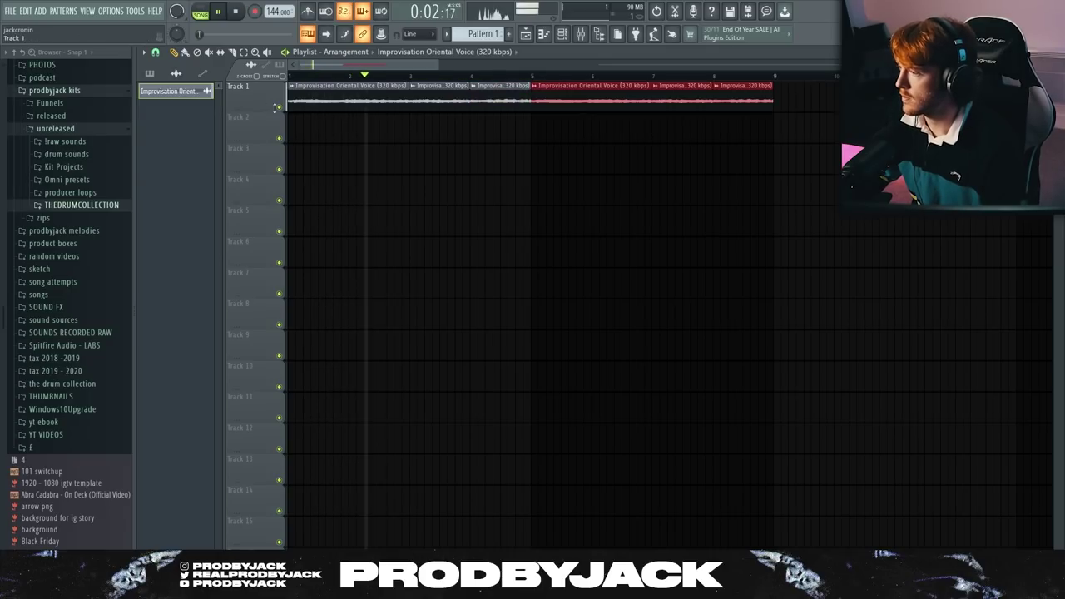
pyautogui.scroll(-3, 427, 201)
pyautogui.rightClick(427, 201)
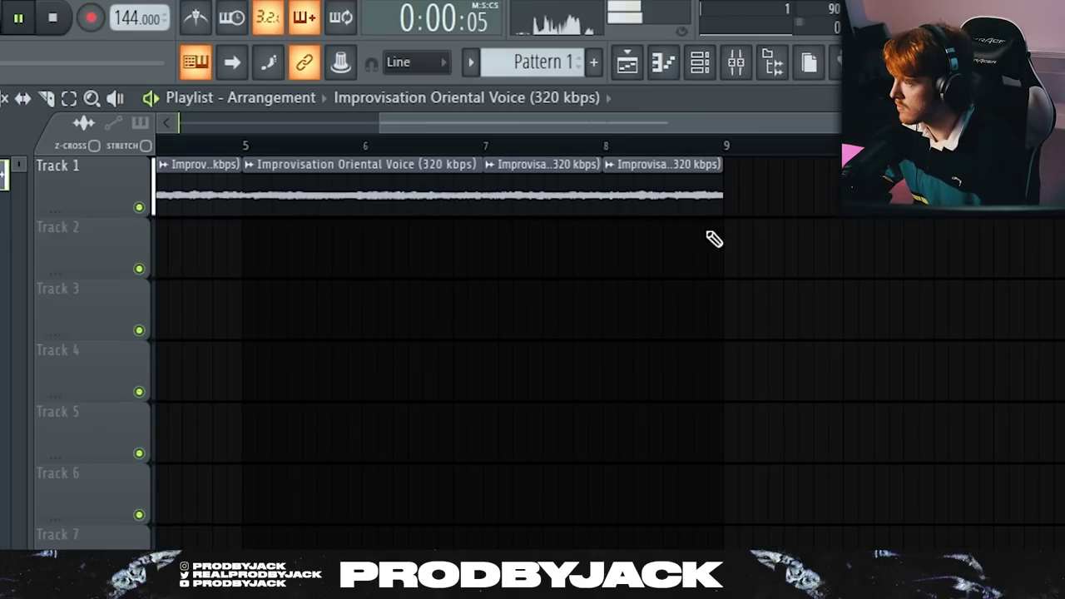
pyautogui.scroll(-2, 566, 121)
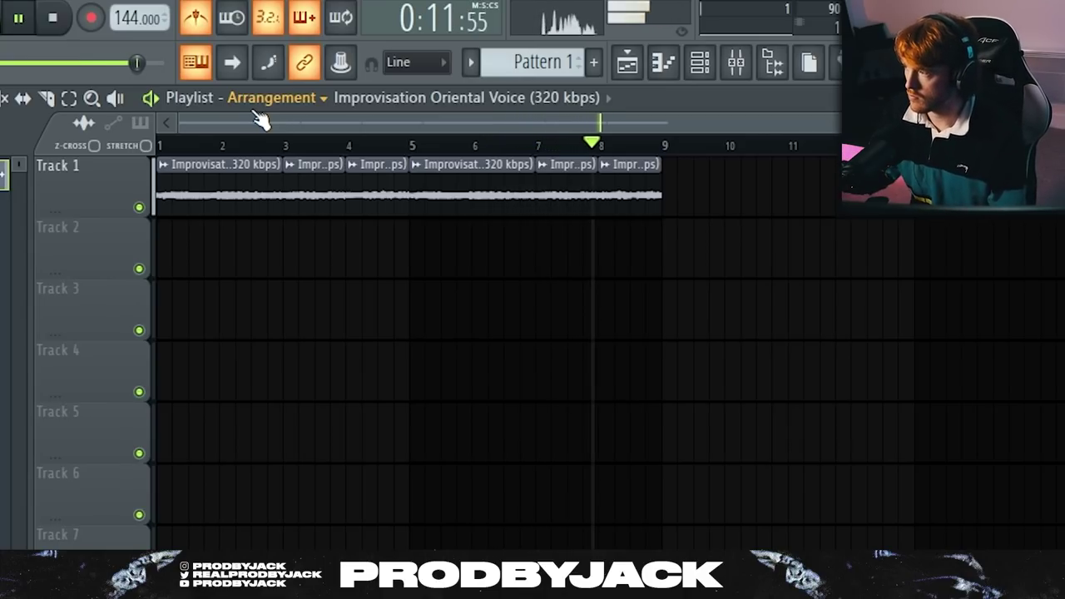
# - Audition the final vocal chop repeatedly from bar 8 to check how its phrase sits against the metronome
pyautogui.press('space')
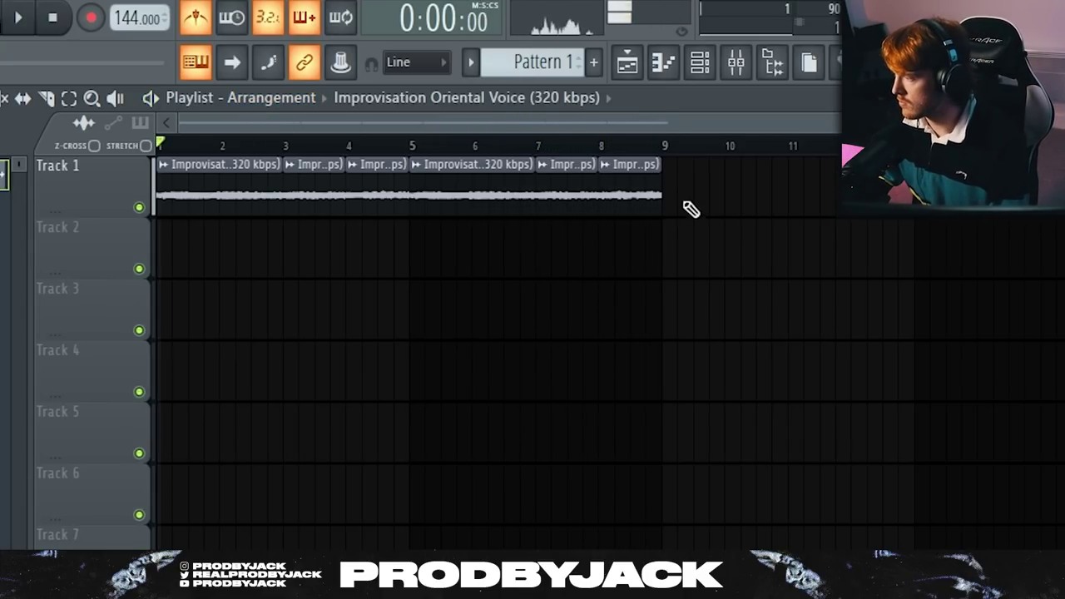
pyautogui.scroll(3, 634, 201)
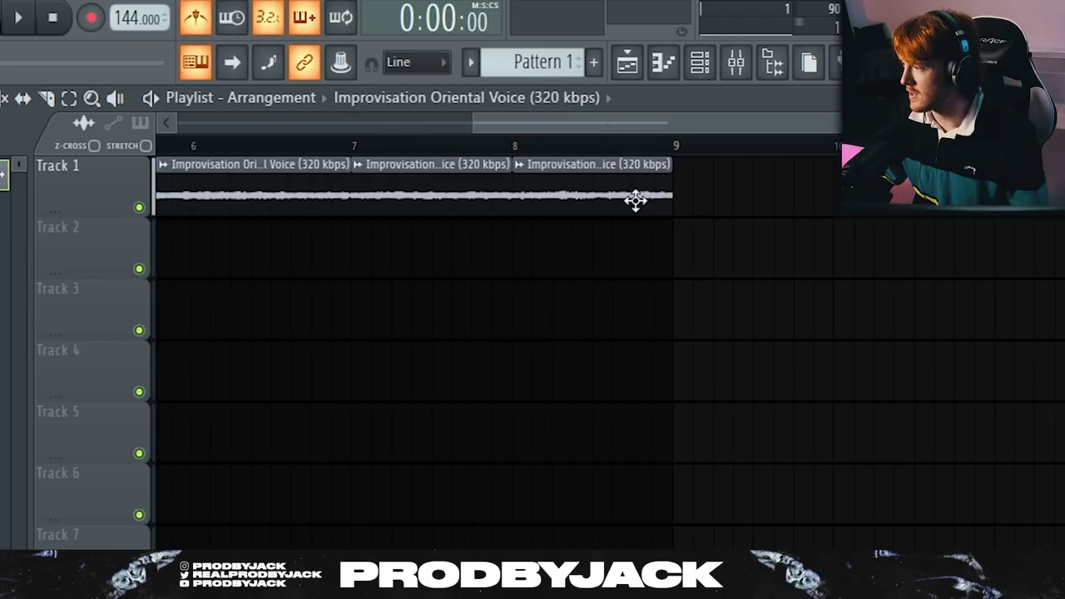
pyautogui.click(509, 147)
pyautogui.scroll(3, 526, 177)
pyautogui.click(511, 146)
pyautogui.moveTo(565, 128); pyautogui.dragTo(573, 128)
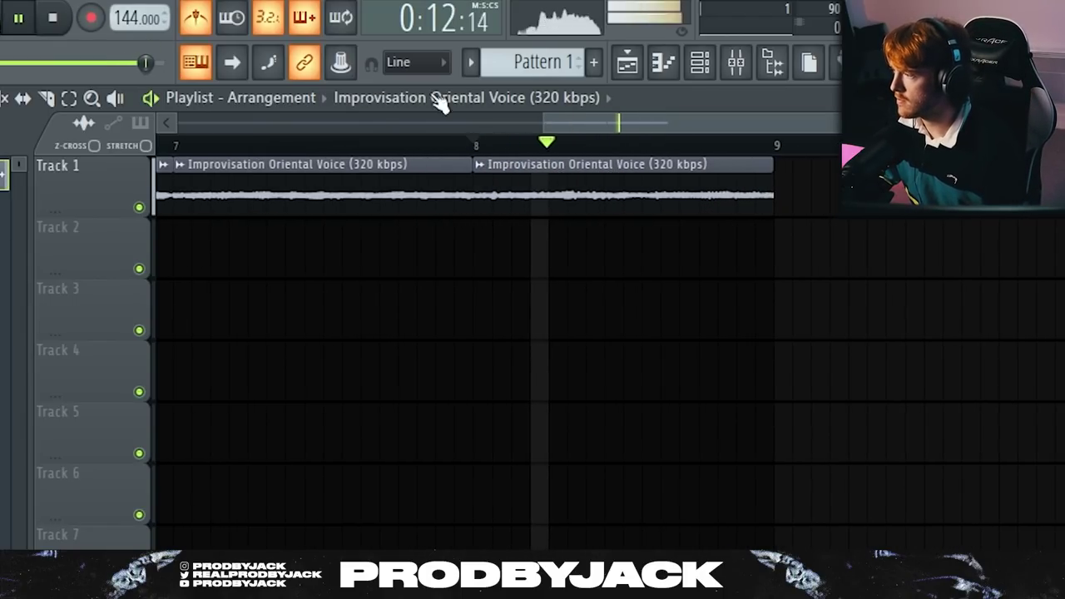
pyautogui.press('space')
pyautogui.press('space')
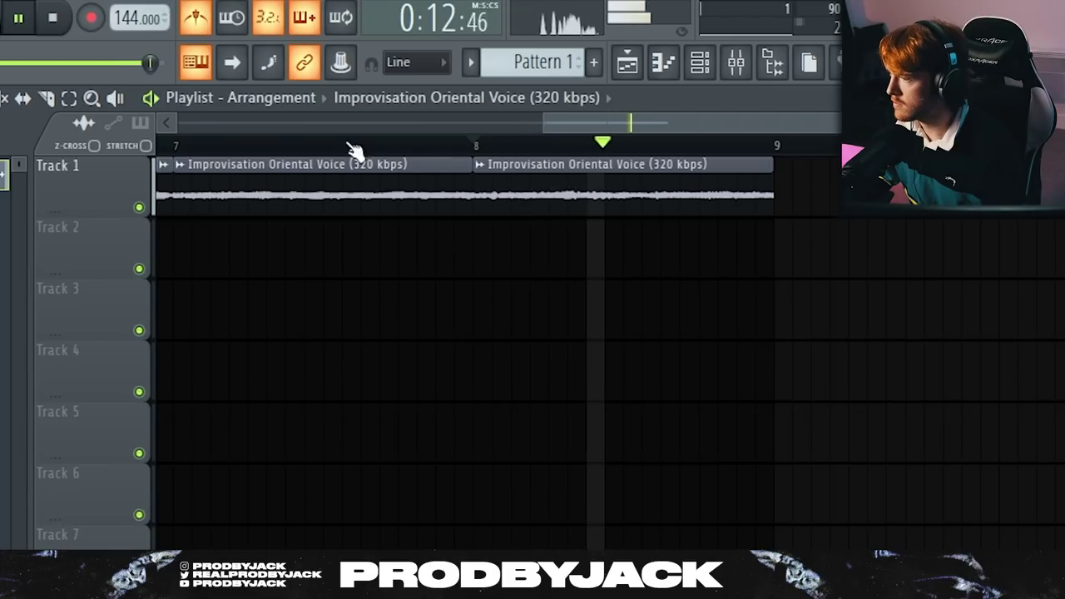
pyautogui.press('space')
pyautogui.press('space')
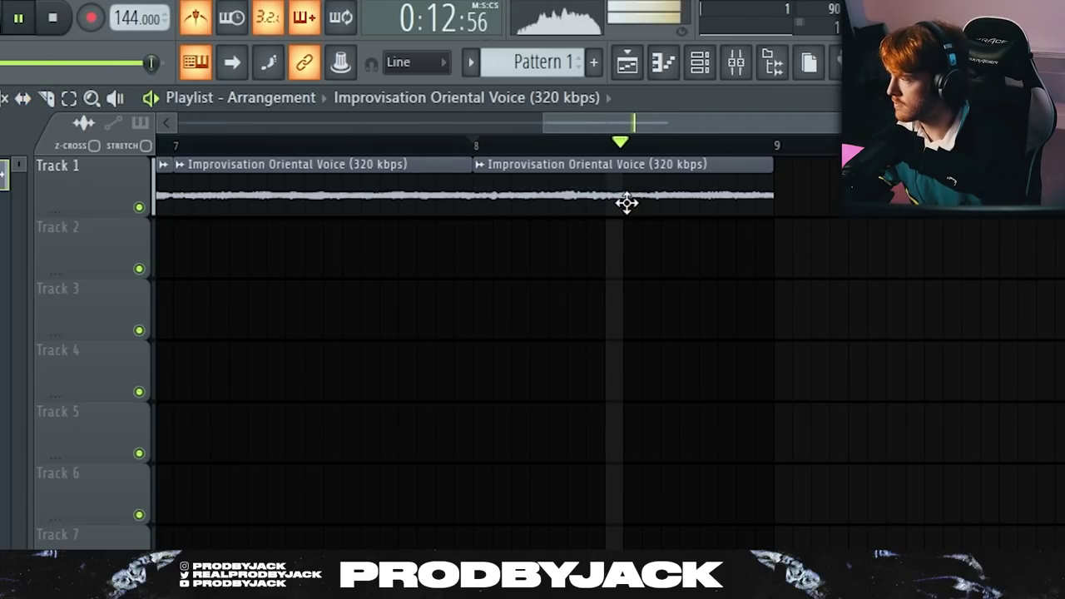
pyautogui.press('space')
pyautogui.scroll(-2, 537, 177)
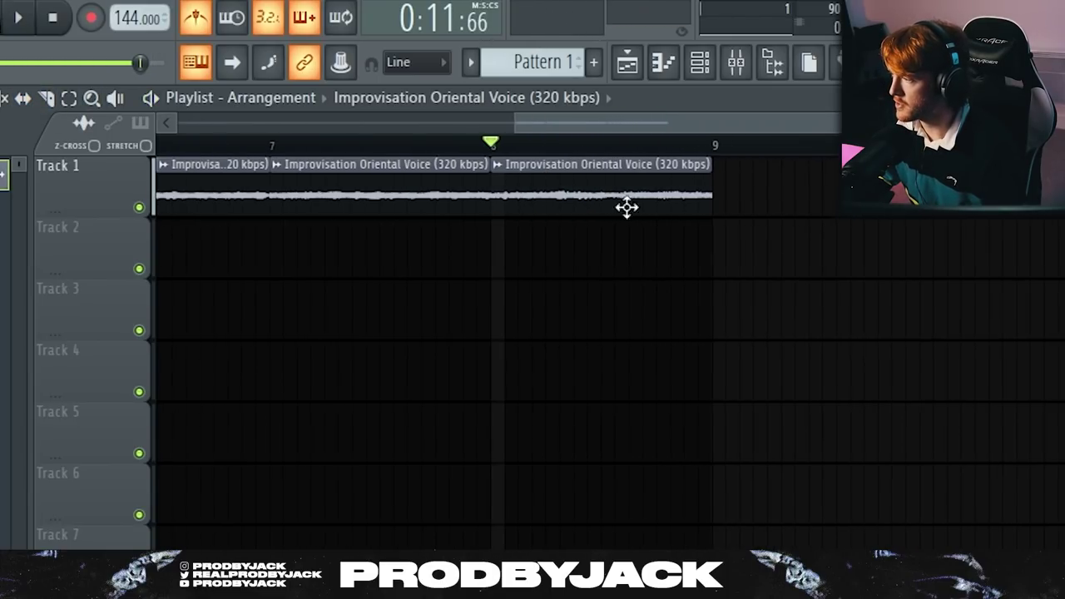
# - Make the bar 8 vocal chop unique, time-stretch it to about seven-eighths of a bar, and play it back
pyautogui.scroll(3, 625, 207)
pyautogui.click(292, 166)
pyautogui.click(354, 329)
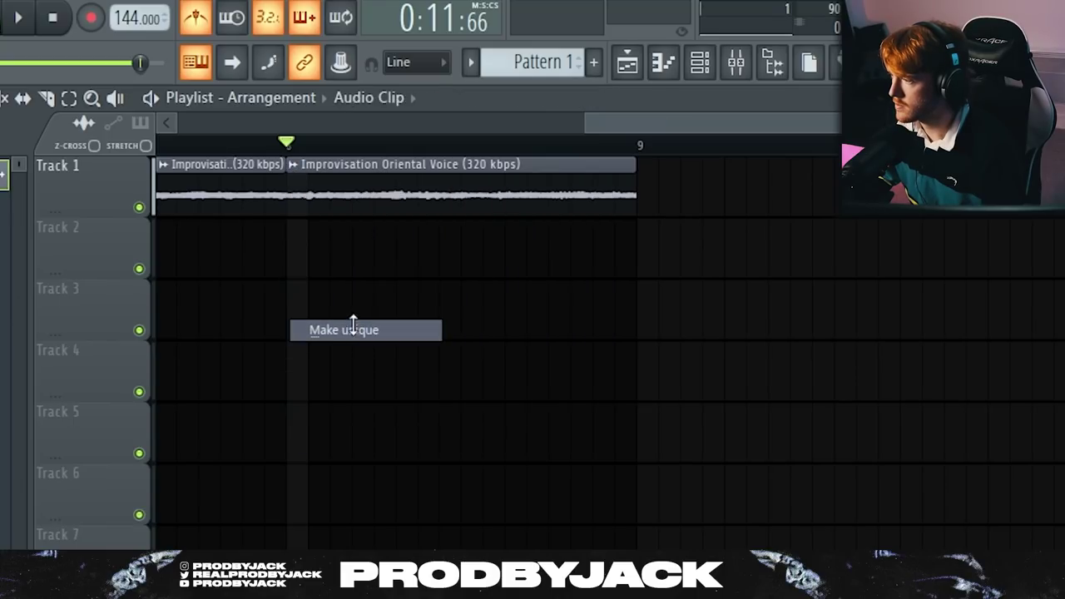
pyautogui.press('space')
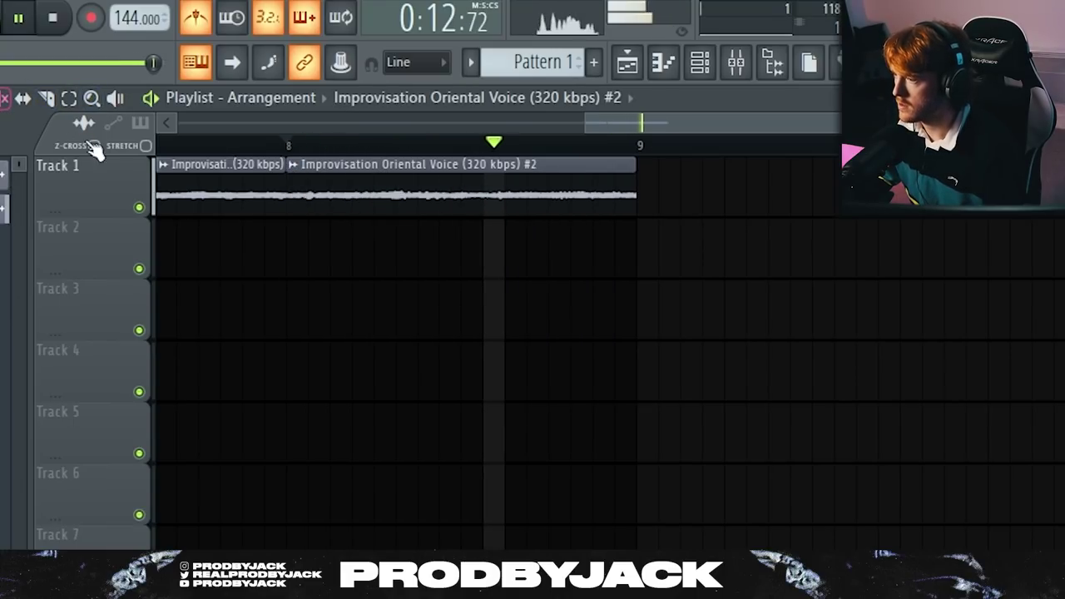
pyautogui.press('space')
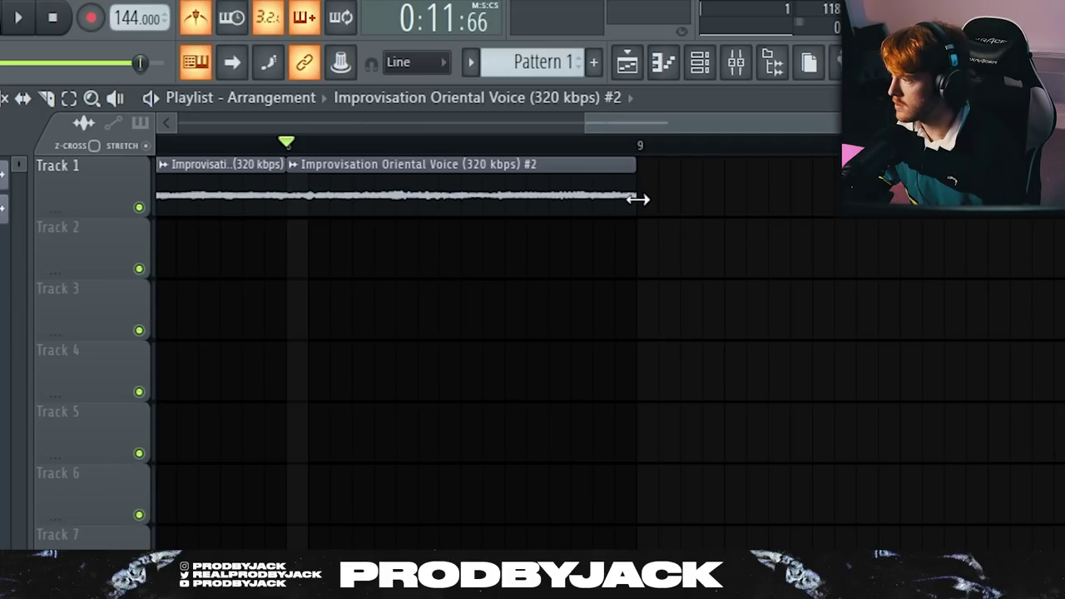
pyautogui.moveTo(638, 198); pyautogui.dragTo(592, 202)
pyautogui.press('space')
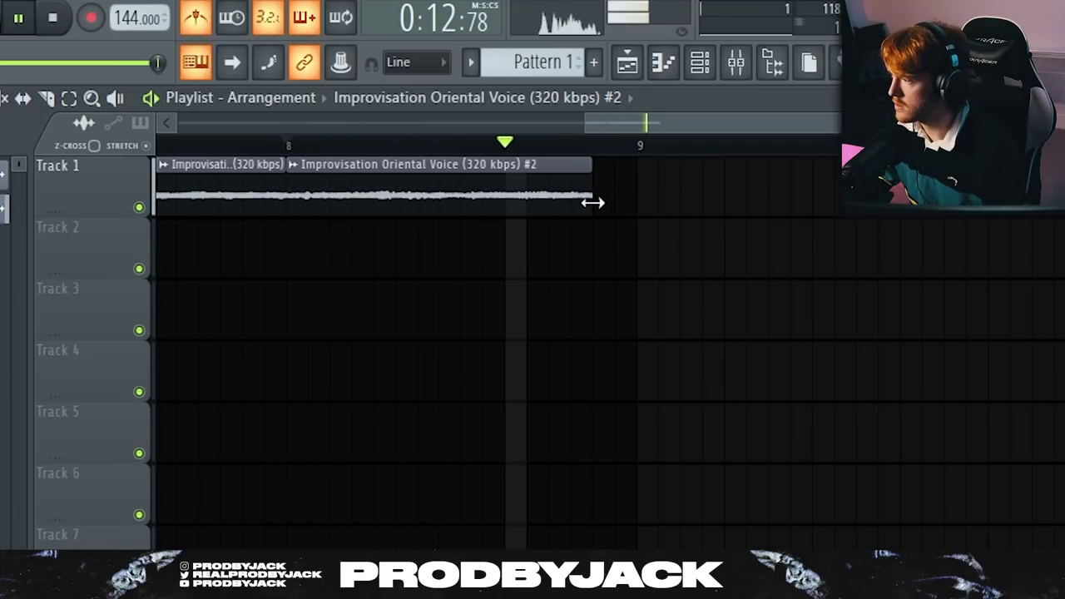
pyautogui.press('space')
# - Detect the vocal's key with Auto-Key on Insert 1, and select bars 1 to 8 of the arrangement with the mixer open
pyautogui.doubleClick(491, 193)
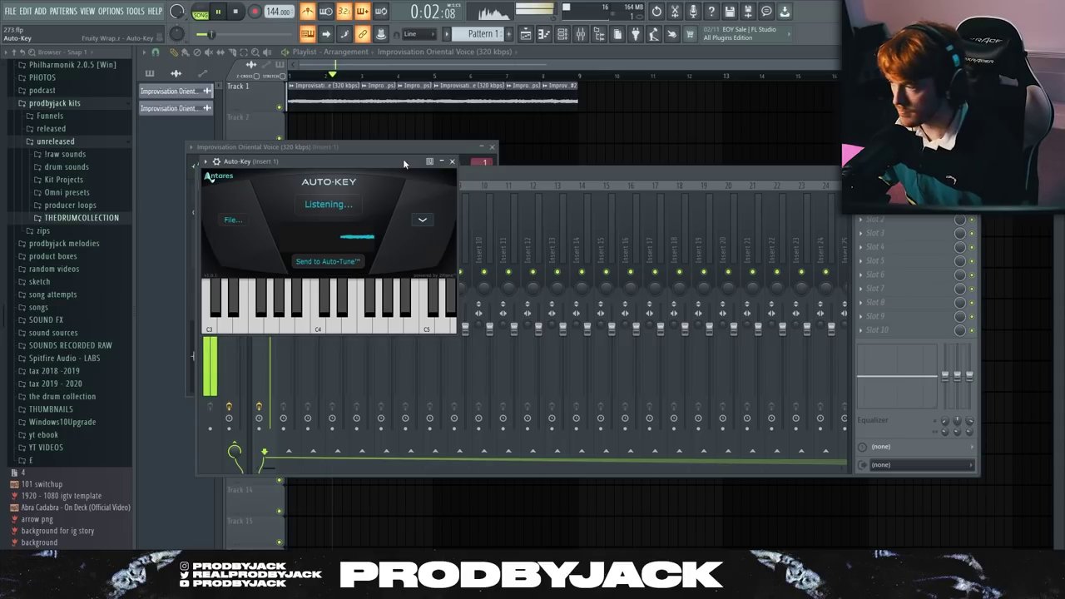
pyautogui.moveTo(351, 161); pyautogui.dragTo(432, 159)
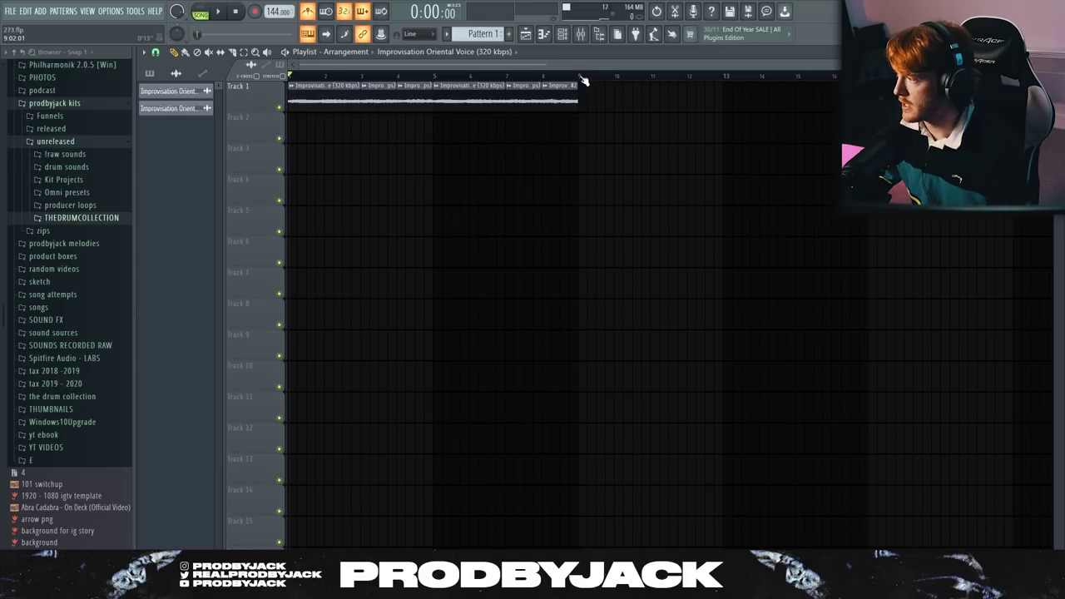
pyautogui.moveTo(580, 78); pyautogui.dragTo(290, 108)
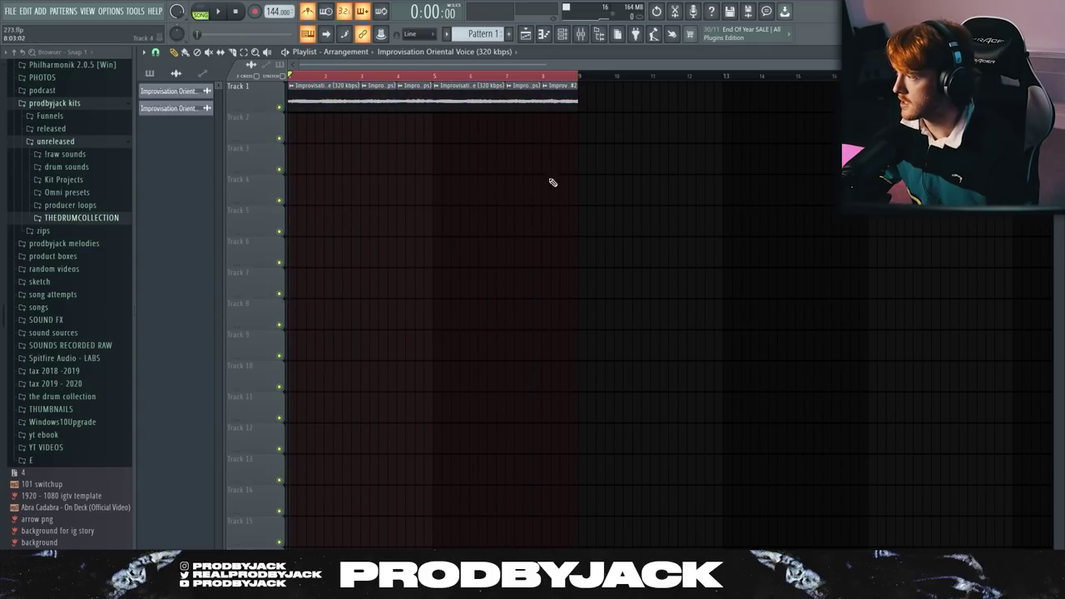
pyautogui.click(581, 36)
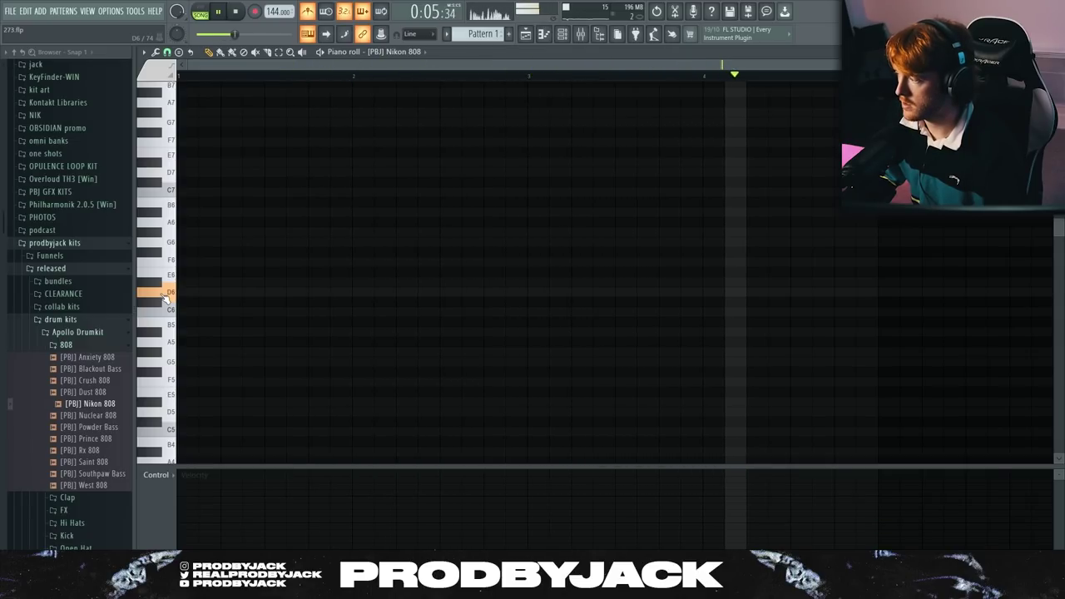
# - Stop the playback, return from the 808's piano roll to the playlist, and open the channel rack
pyautogui.press('space')
pyautogui.press('F5')
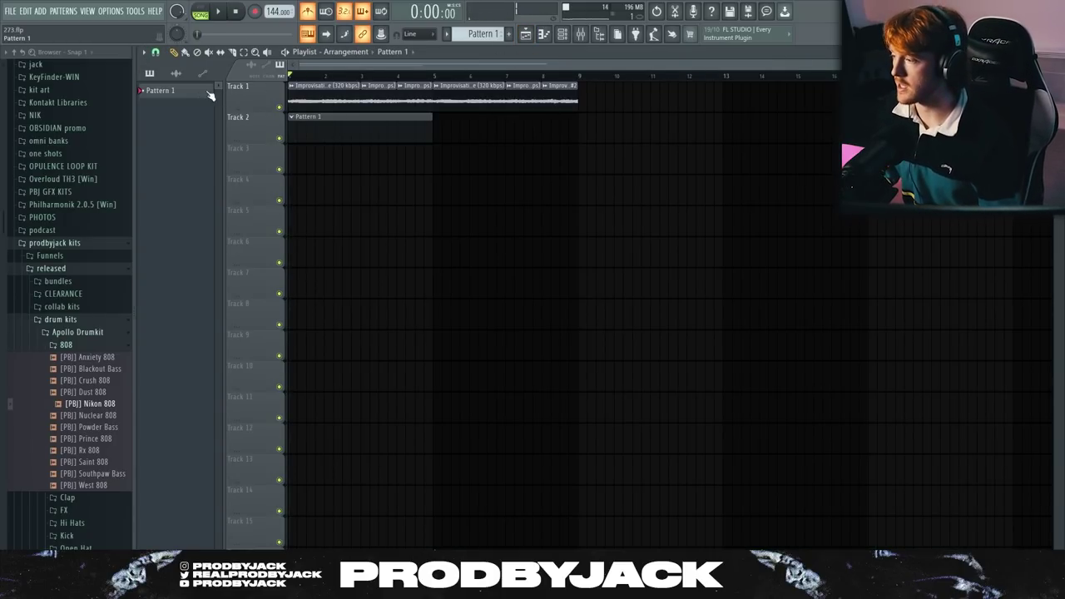
pyautogui.click(563, 34)
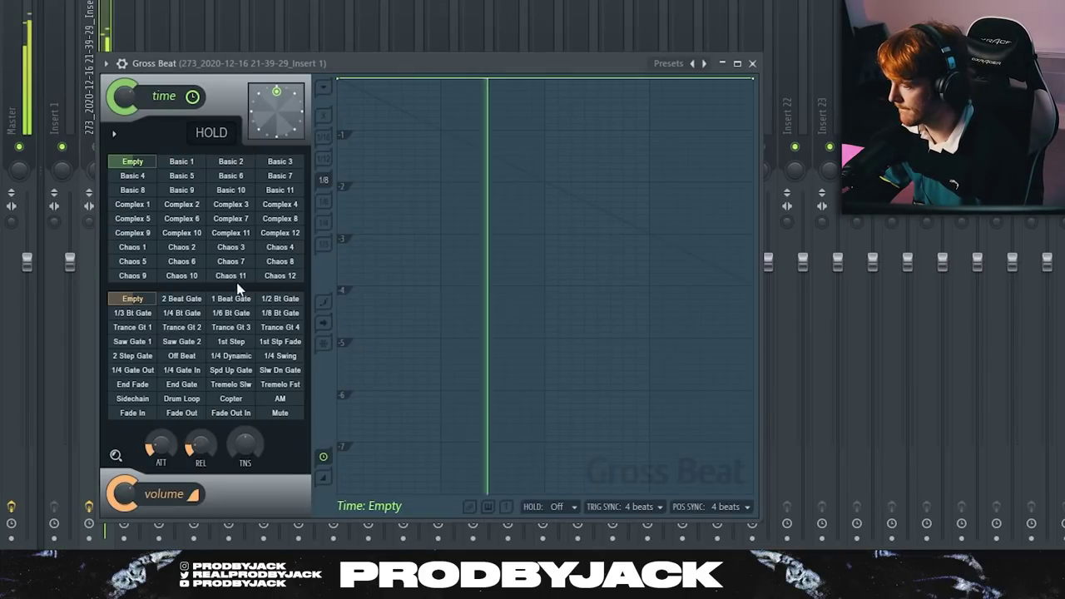
# - Shape the rendered vocal's volume in Gross Beat using 1 Beat Gate, with the four low points at about half height and 33% tension
pyautogui.click(329, 274)
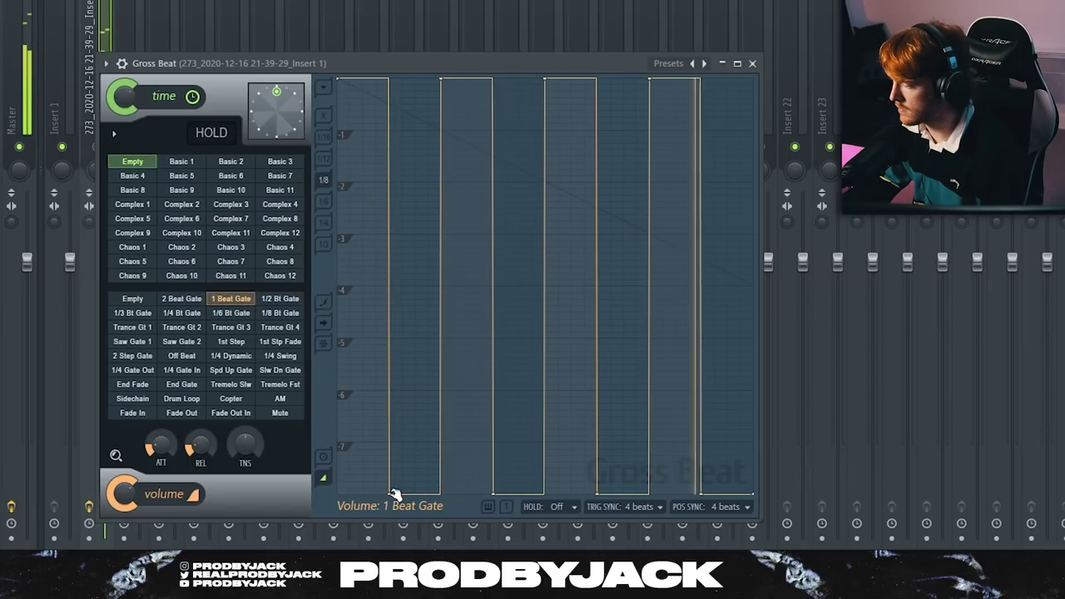
pyautogui.moveTo(392, 498); pyautogui.dragTo(389, 340)
pyautogui.moveTo(494, 495); pyautogui.dragTo(494, 339)
pyautogui.moveTo(604, 495); pyautogui.dragTo(599, 344)
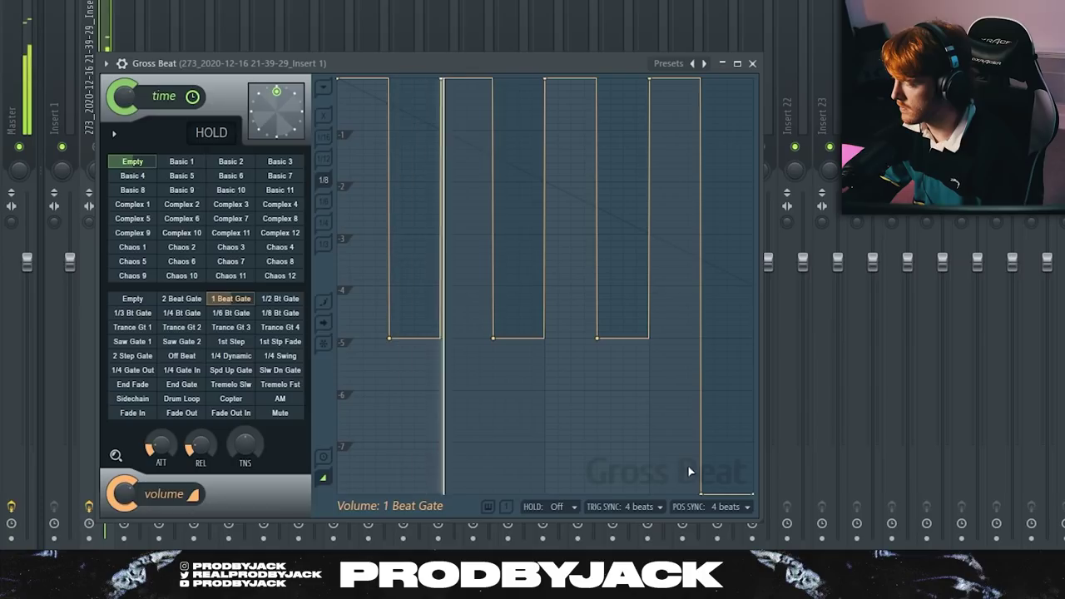
pyautogui.moveTo(703, 493); pyautogui.dragTo(701, 339)
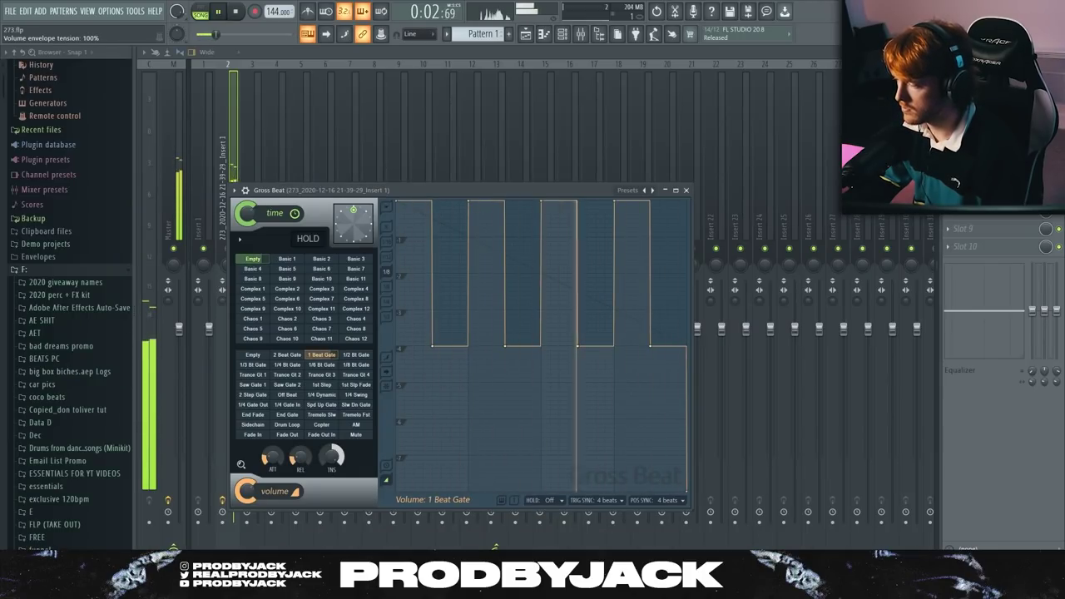
pyautogui.moveTo(331, 456); pyautogui.dragTo(334, 468)
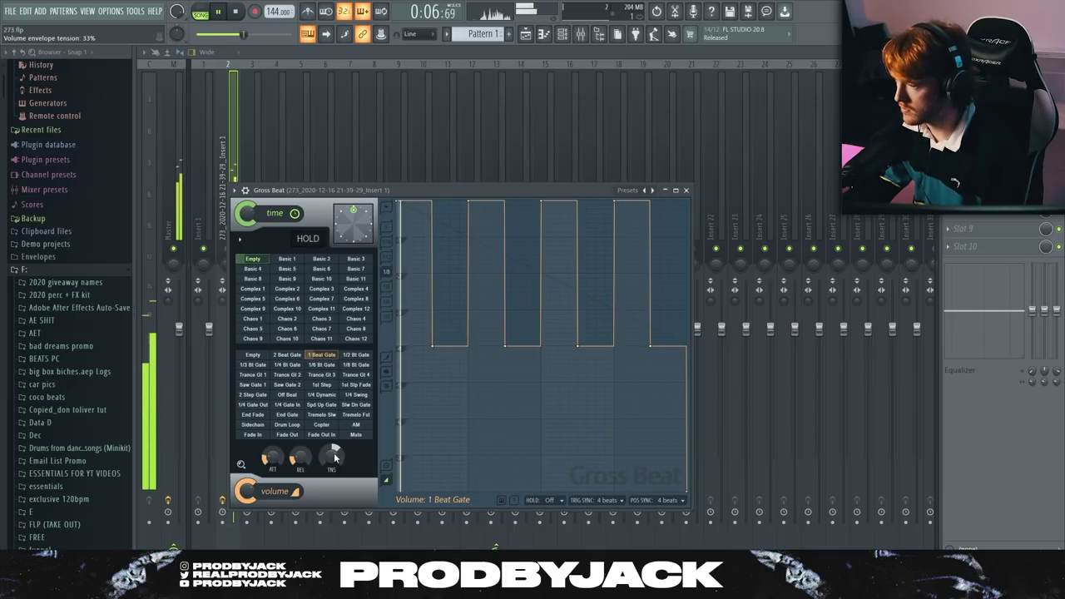
pyautogui.click(685, 190)
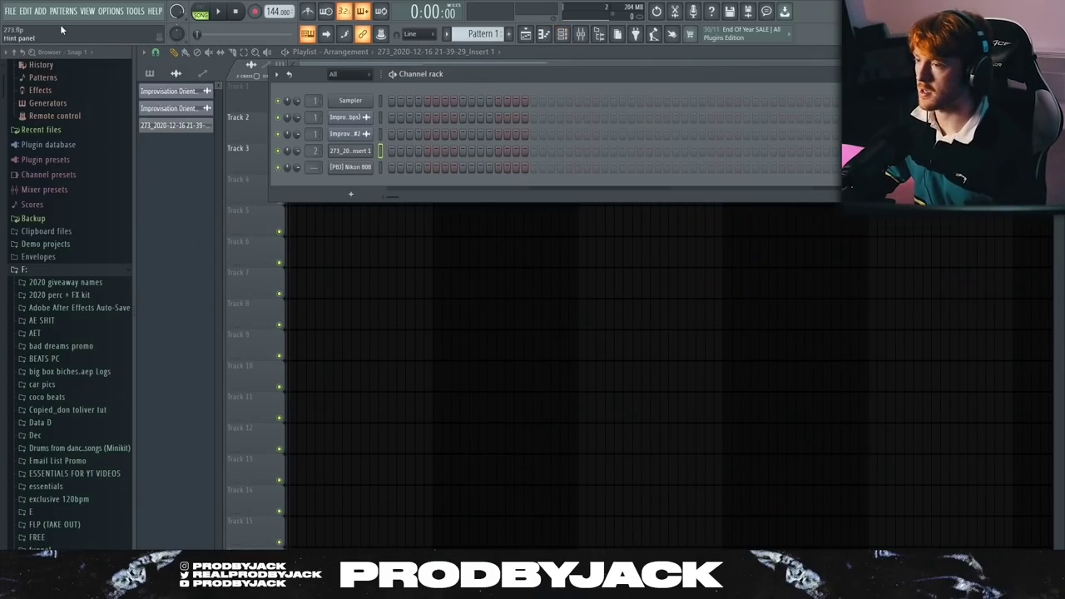
# - Delete the [PBJ] Nikon 808 channel from the channel rack and start playback
pyautogui.rightClick(365, 165)
pyautogui.click(393, 285)
pyautogui.press('space')
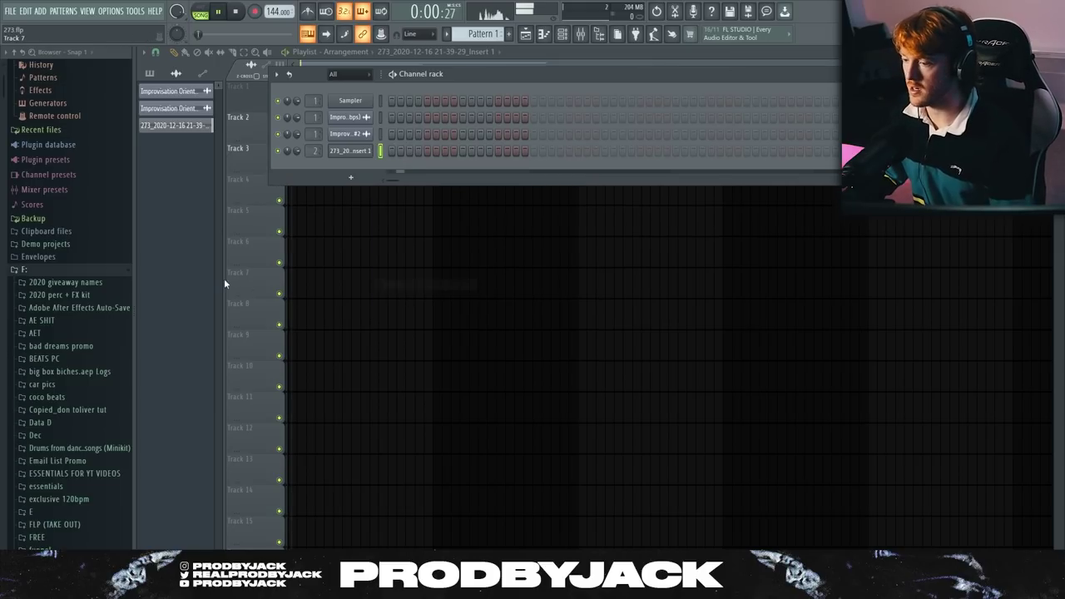
# - Add Drill Hi Hat (17) and Drill Snare (15) from THEDRUMCOLLECTION and place snare hits on steps 9, 29 and 41
pyautogui.scroll(-5, 41, 388)
pyautogui.scroll(-12, 64, 390)
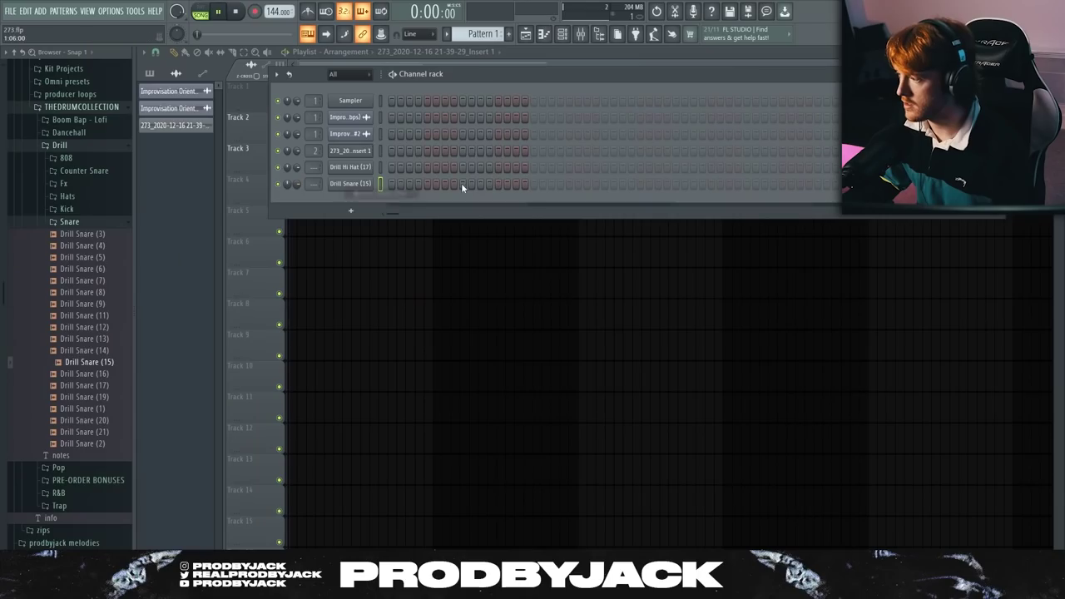
pyautogui.click(464, 184)
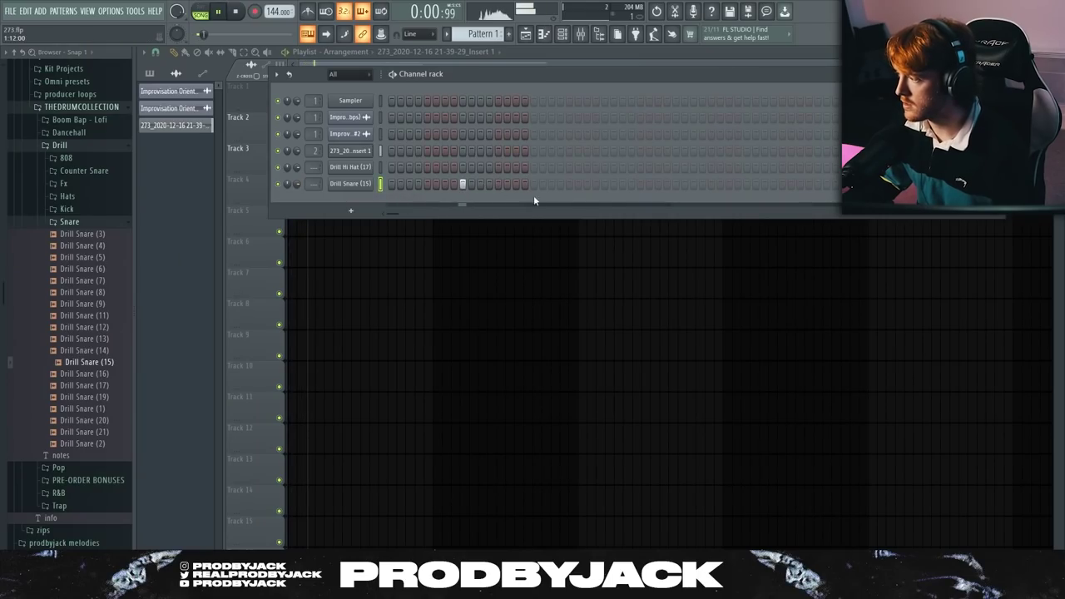
pyautogui.click(639, 184)
pyautogui.click(746, 184)
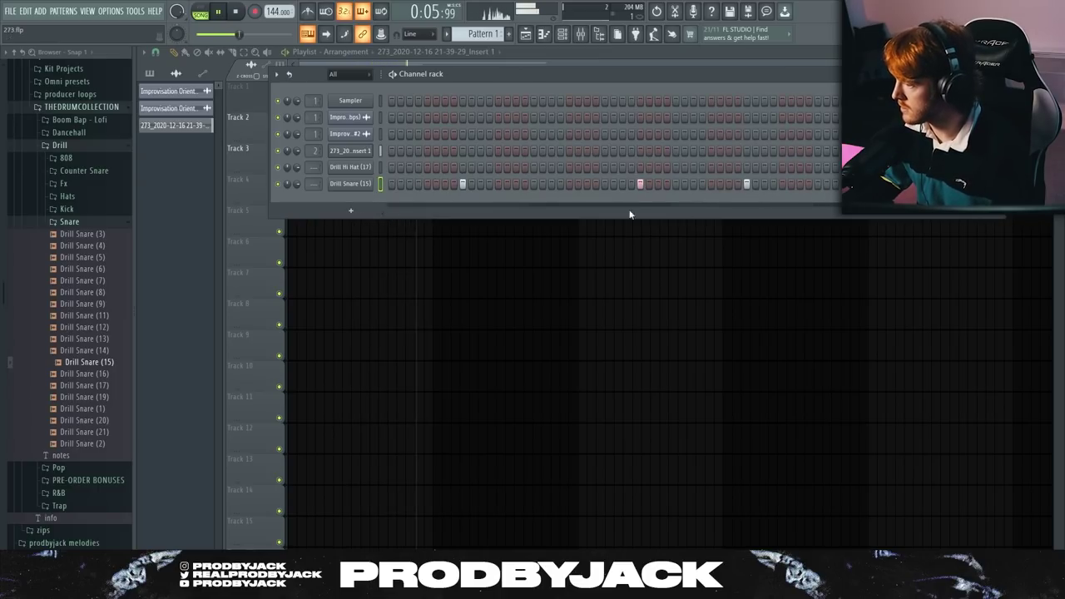
# - Place a second Pattern 1 clip on Track 2 at bar 5 and return to the channel rack
pyautogui.press('F6')
pyautogui.click(435, 131)
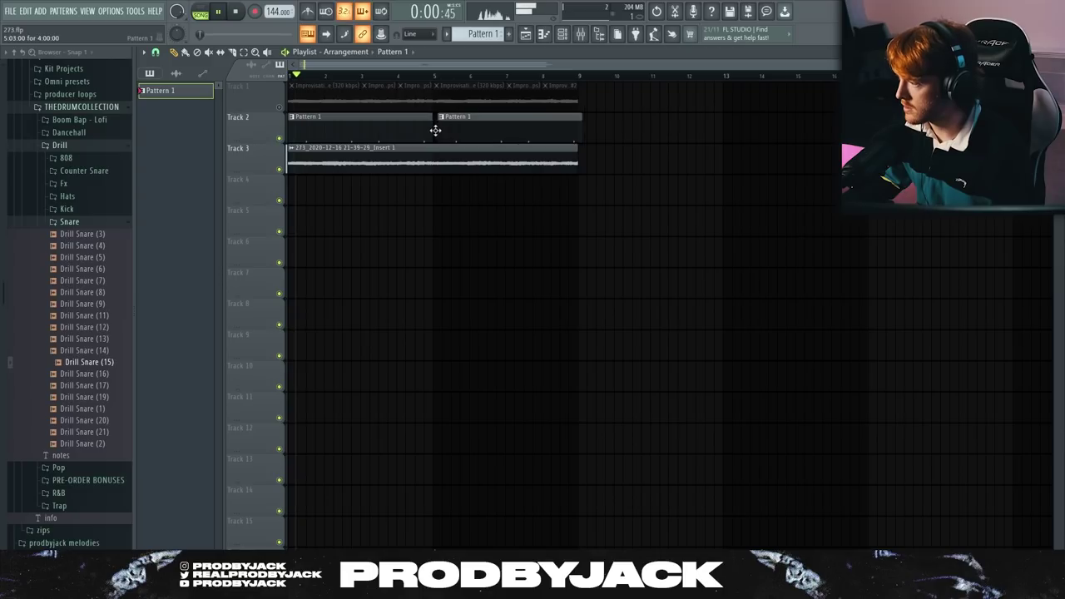
pyautogui.press('F6')
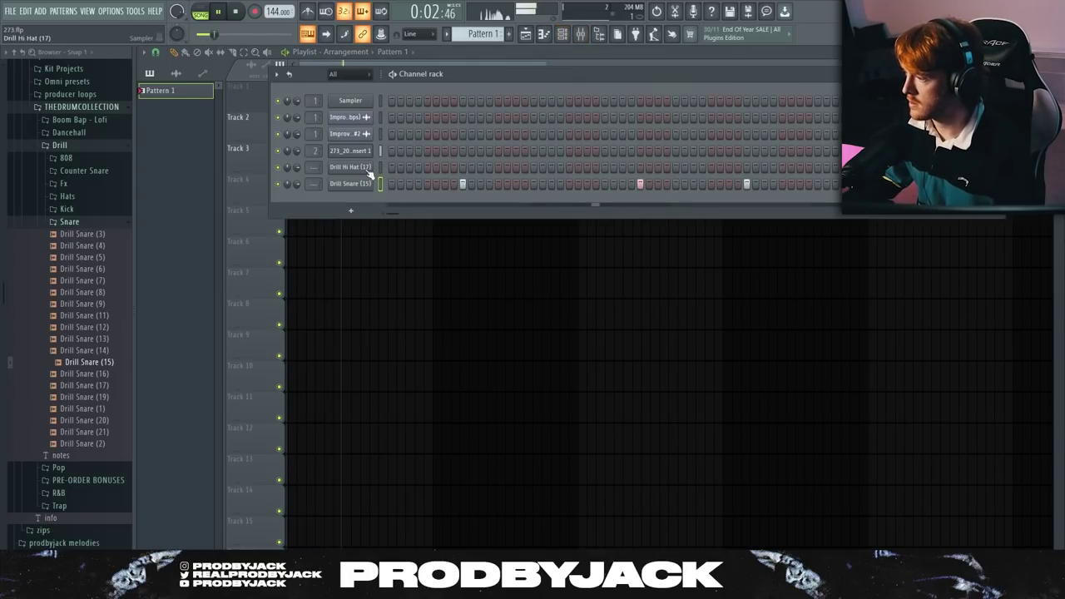
# - Stop playback and locate the Drill files under 25 HI HAT MIDIS in THEDRUMCOLLECTION's PRE-ORDER BONUSES folder
pyautogui.press('space')
pyautogui.click(100, 222)
pyautogui.click(74, 109)
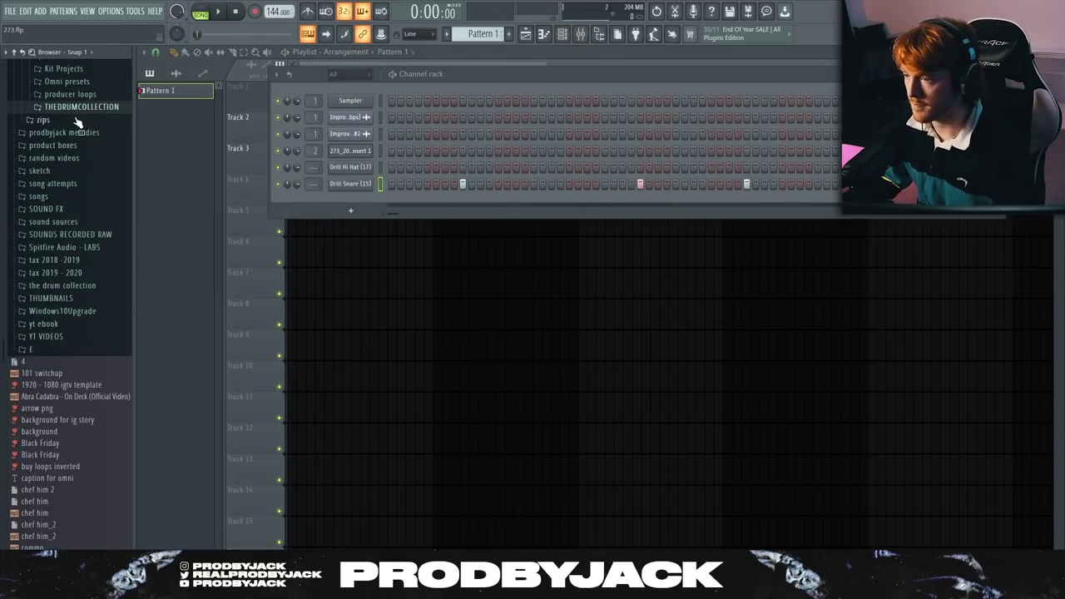
pyautogui.click(77, 110)
pyautogui.click(74, 147)
pyautogui.click(72, 173)
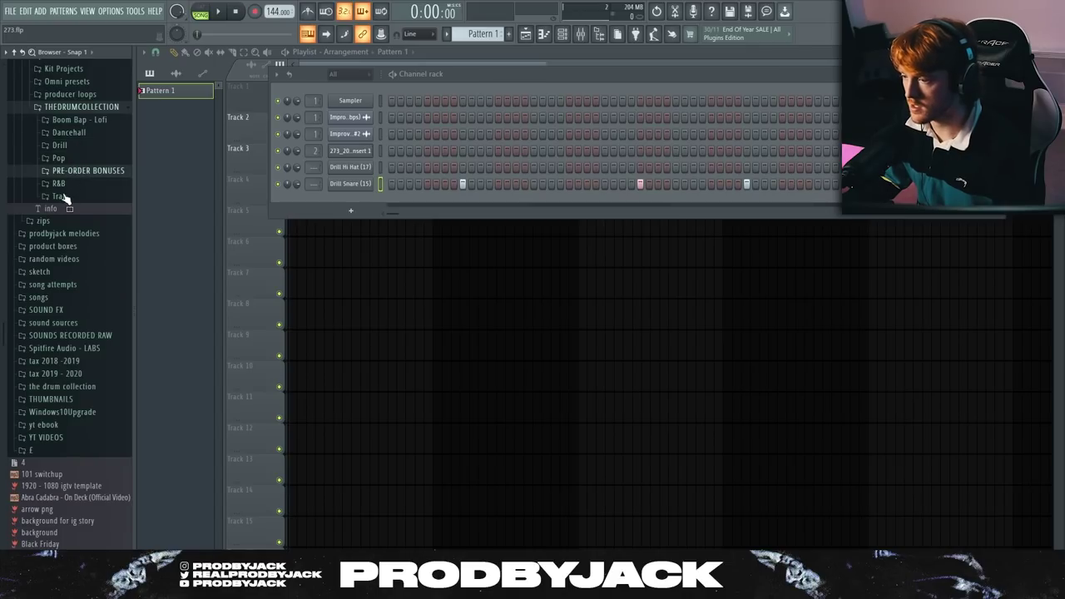
pyautogui.click(80, 210)
pyautogui.click(82, 210)
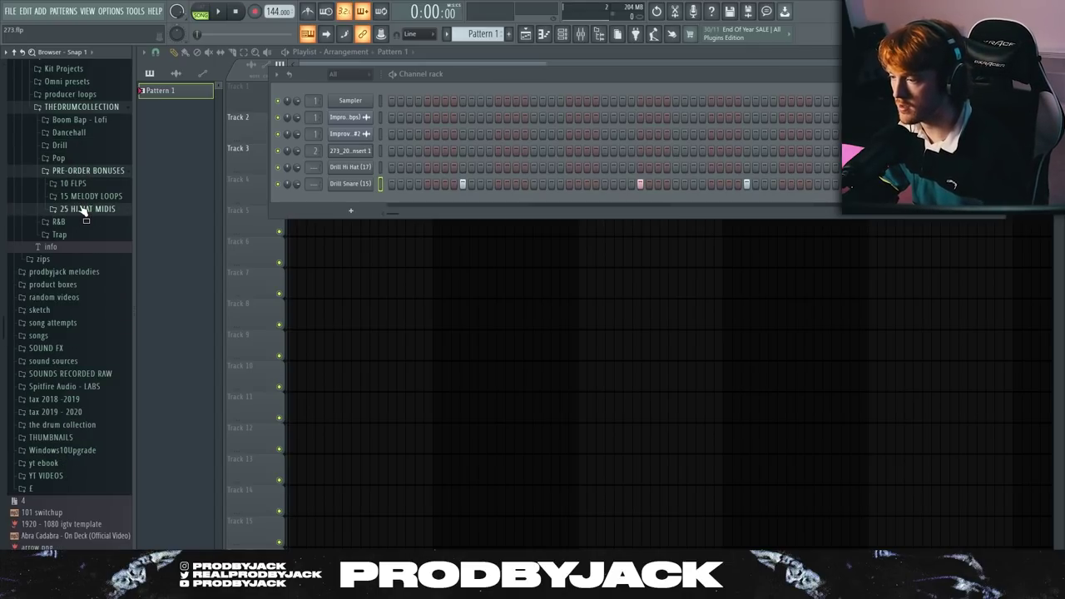
pyautogui.click(83, 210)
pyautogui.click(84, 236)
# - Try drill midi 2 on the Drill Hi Hat (17) channel during playback, with the channel settings closed
pyautogui.moveTo(85, 258); pyautogui.dragTo(357, 171)
pyautogui.press('space')
pyautogui.click(356, 169)
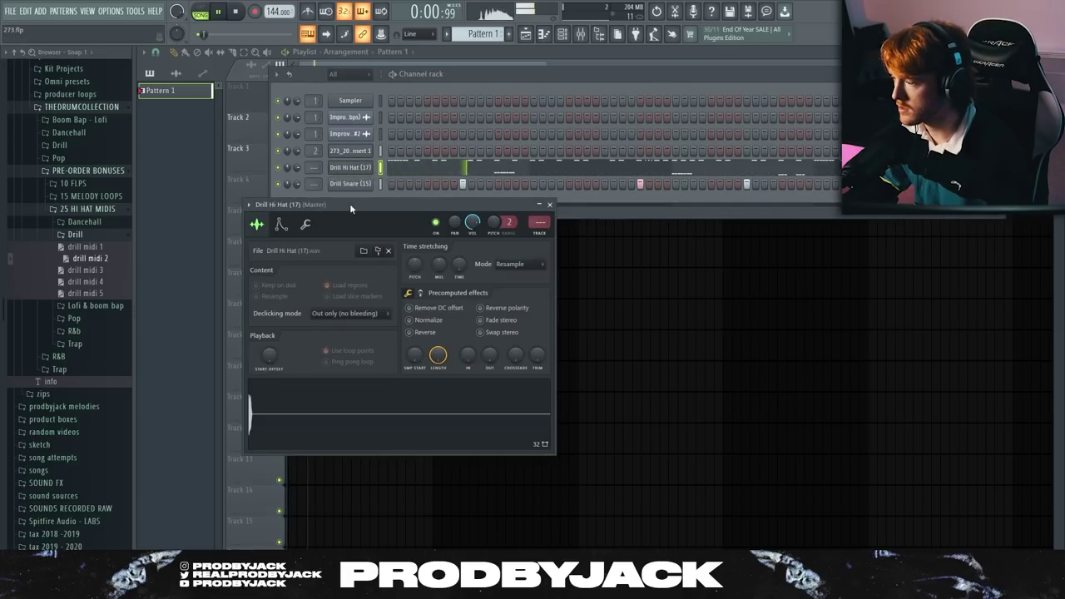
pyautogui.click(549, 205)
# - Try drill midi 1, 3, 4 and 5 in turn on the Drill Hi Hat (17) channel during playback
pyautogui.moveTo(82, 246); pyautogui.dragTo(363, 176)
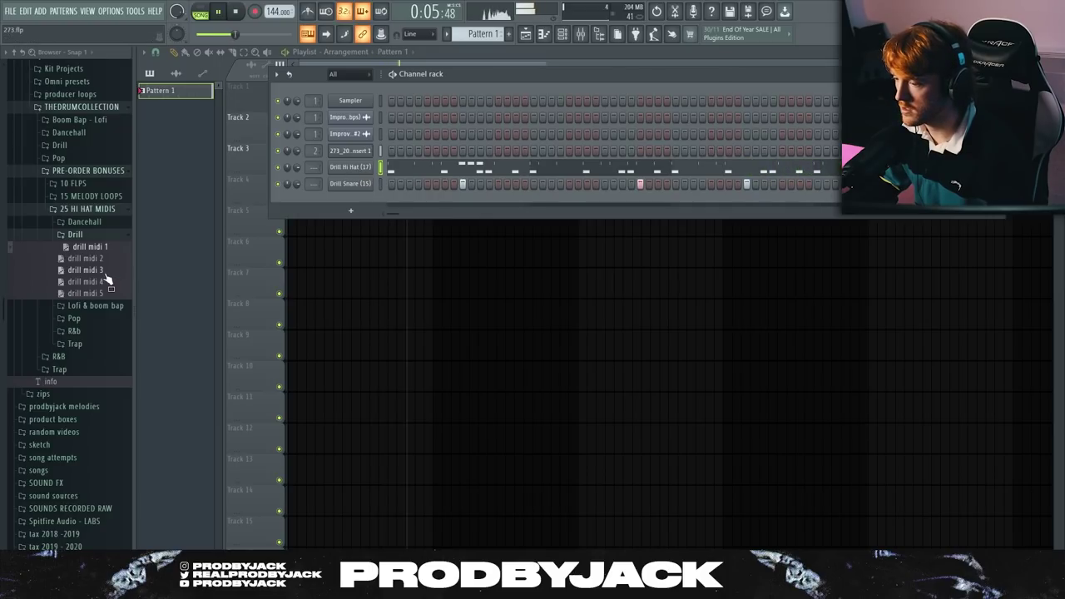
pyautogui.moveTo(85, 269); pyautogui.dragTo(363, 174)
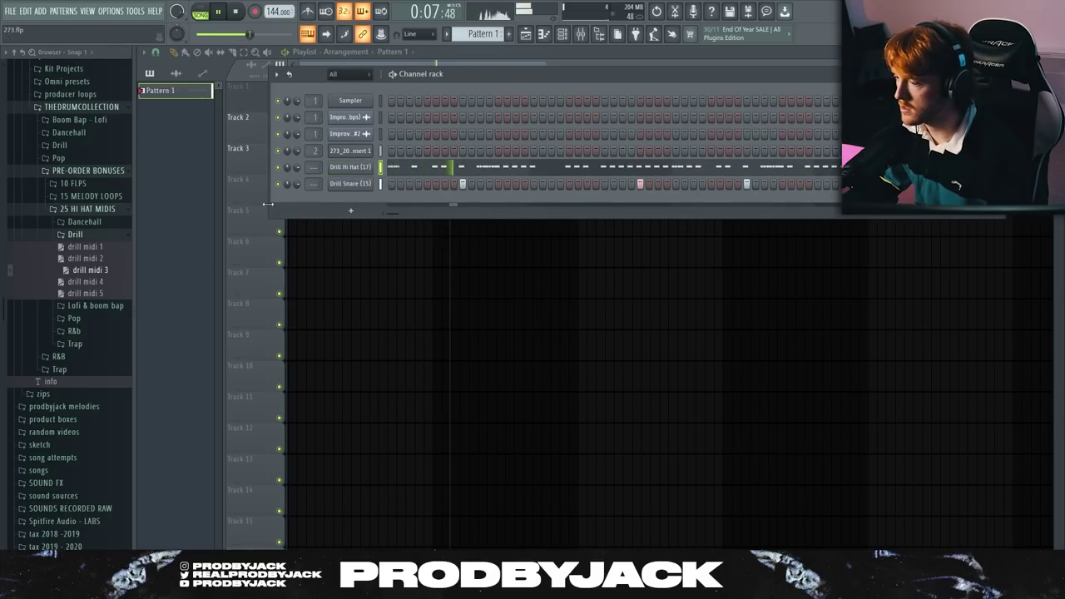
pyautogui.moveTo(107, 281); pyautogui.dragTo(369, 173)
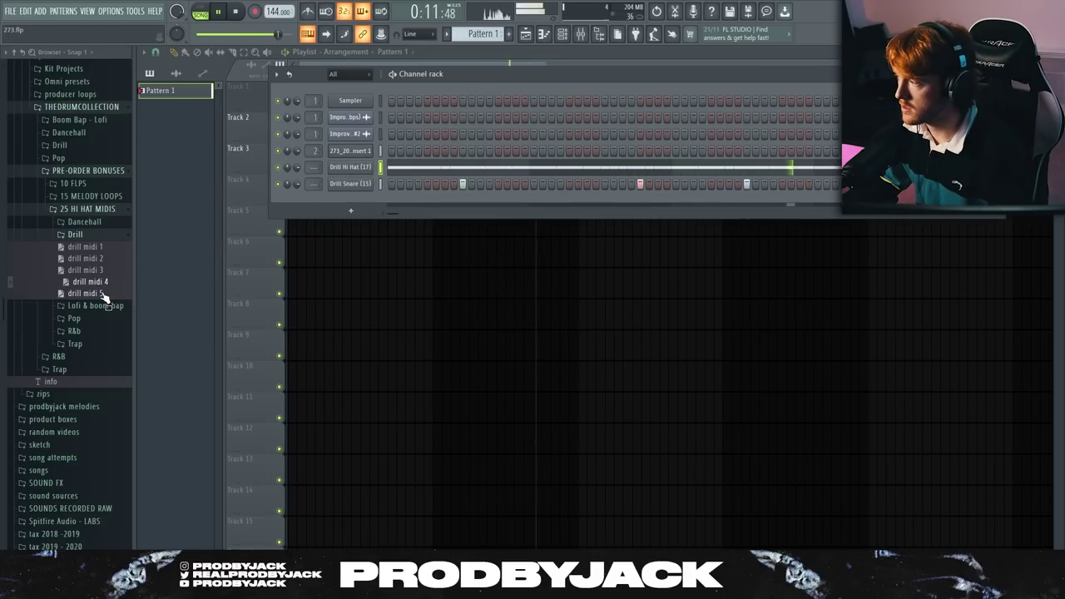
pyautogui.moveTo(104, 298); pyautogui.dragTo(366, 171)
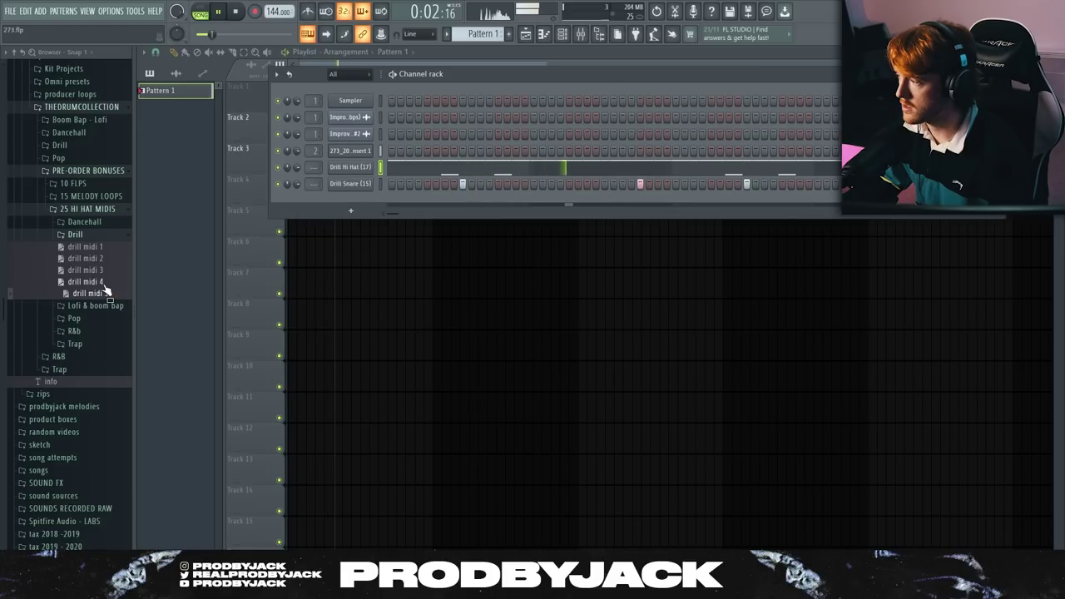
# - Add Drill Kick (3) from THEDRUMCOLLECTION's Drill Kick folder as a new channel with a hit on step 1
pyautogui.click(87, 208)
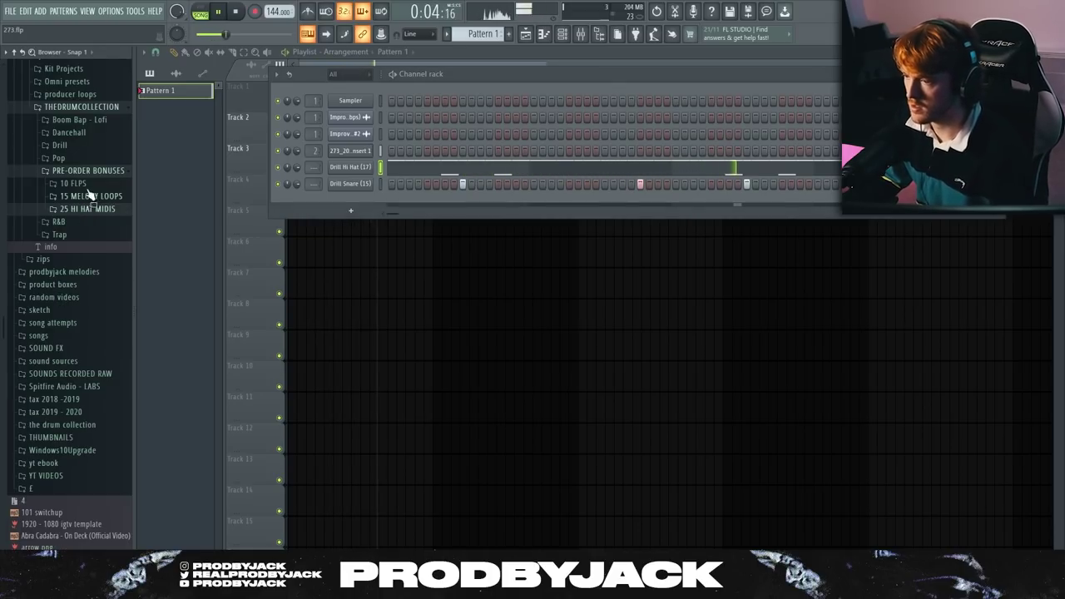
pyautogui.click(81, 170)
pyautogui.click(60, 145)
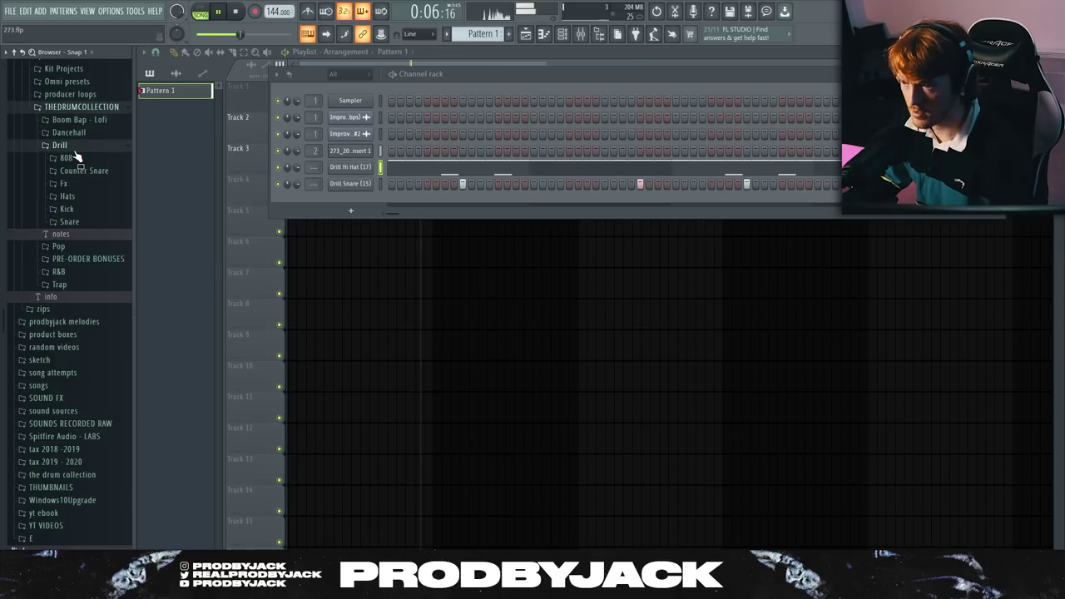
pyautogui.click(66, 208)
pyautogui.moveTo(85, 244); pyautogui.dragTo(392, 202)
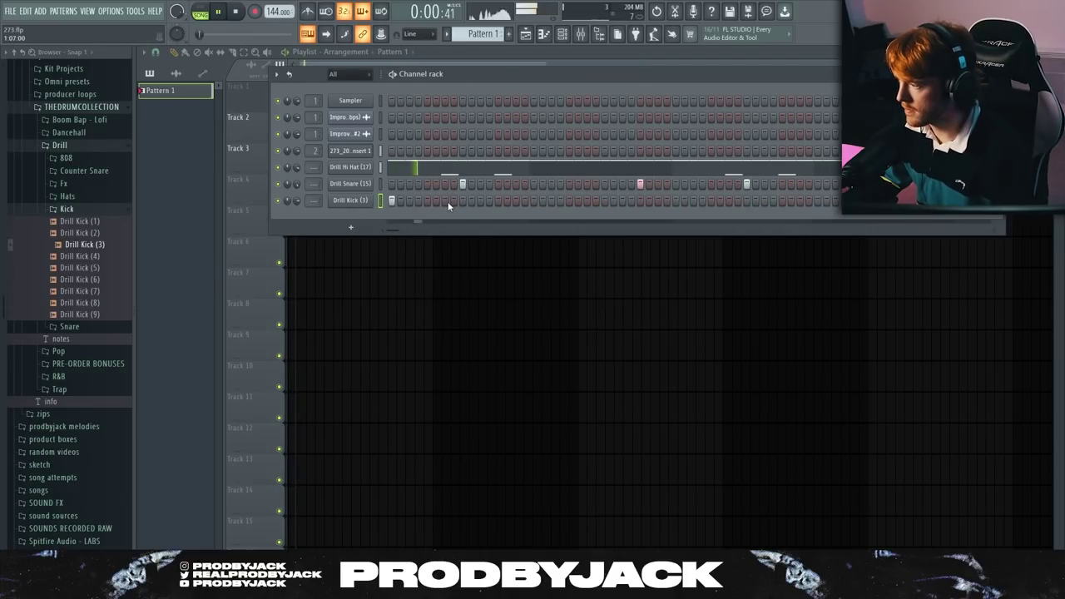
# - Arrange the Drill Kick (3) hits on steps 1, 23, 25 and 33, clearing the trial hit on step 13
pyautogui.click(497, 200)
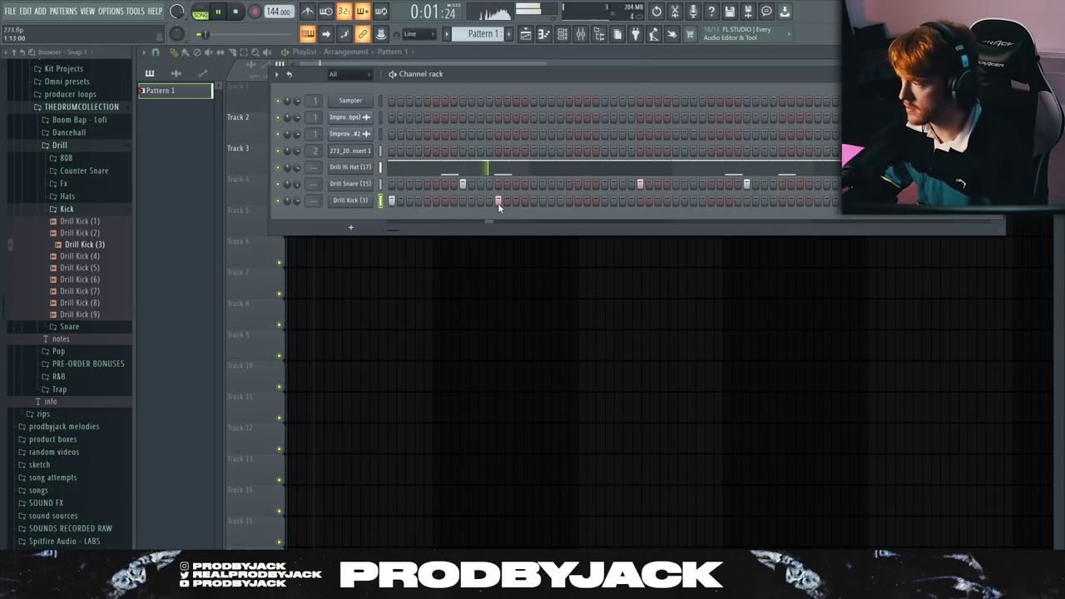
pyautogui.click(568, 201)
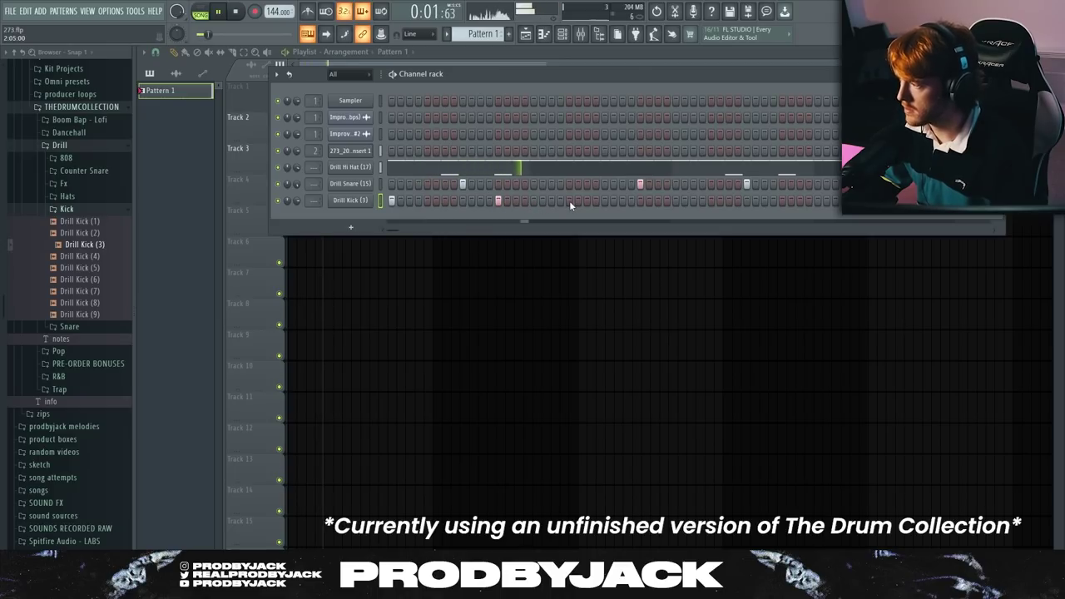
pyautogui.rightClick(667, 201)
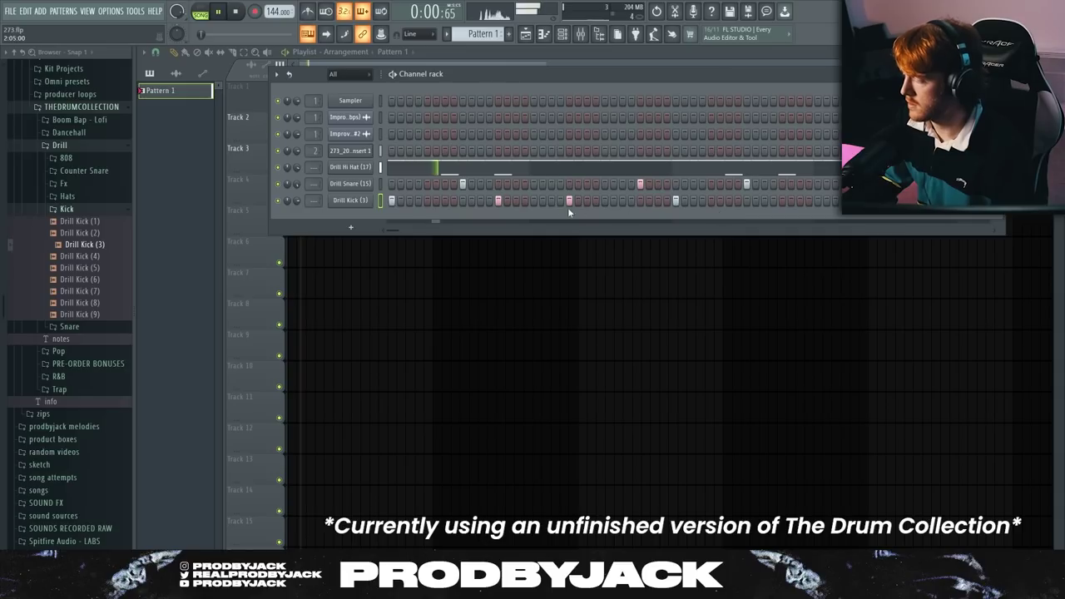
pyautogui.rightClick(499, 204)
pyautogui.rightClick(542, 201)
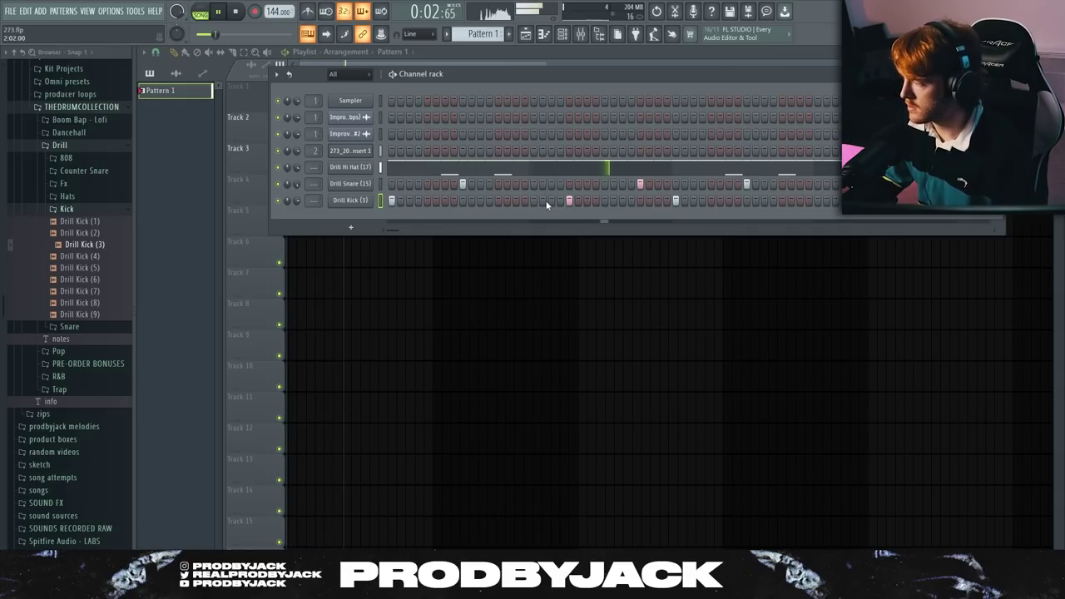
pyautogui.click(549, 201)
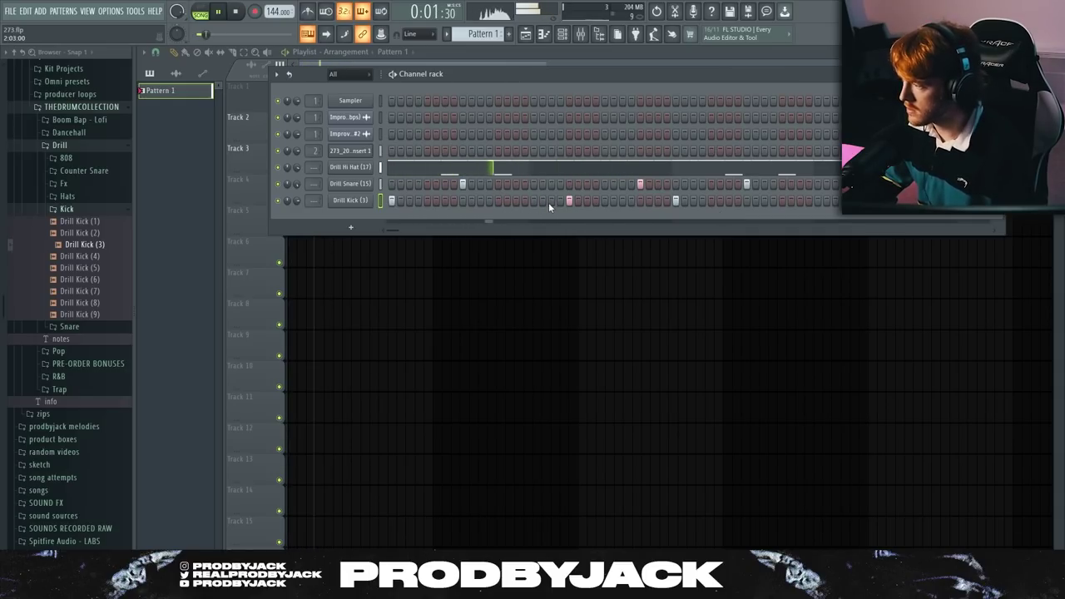
pyautogui.rightClick(551, 201)
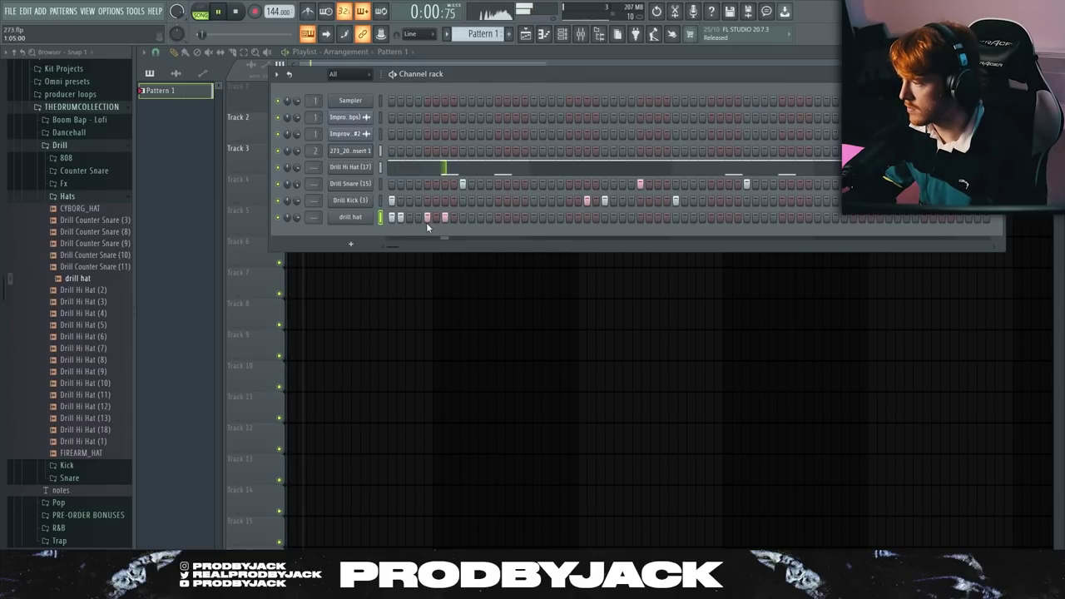
# - Sequence the drill hat channel on steps 1, 9, 12, 13, 16 and 19, removing the hits on steps 2, 5 and 7
pyautogui.rightClick(427, 218)
pyautogui.rightClick(446, 217)
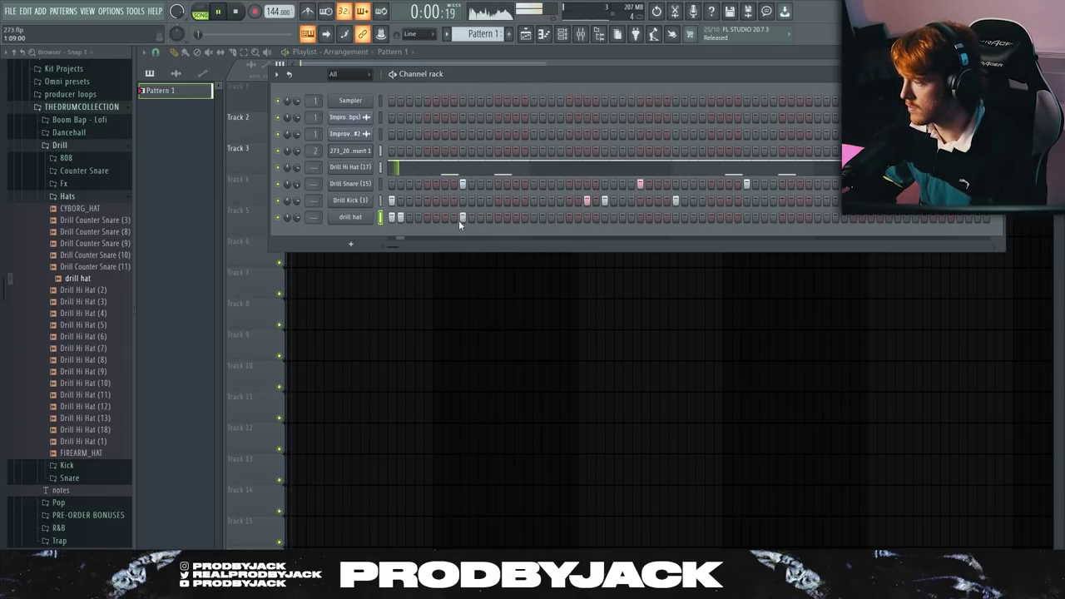
pyautogui.rightClick(454, 218)
pyautogui.rightClick(400, 218)
pyautogui.click(489, 218)
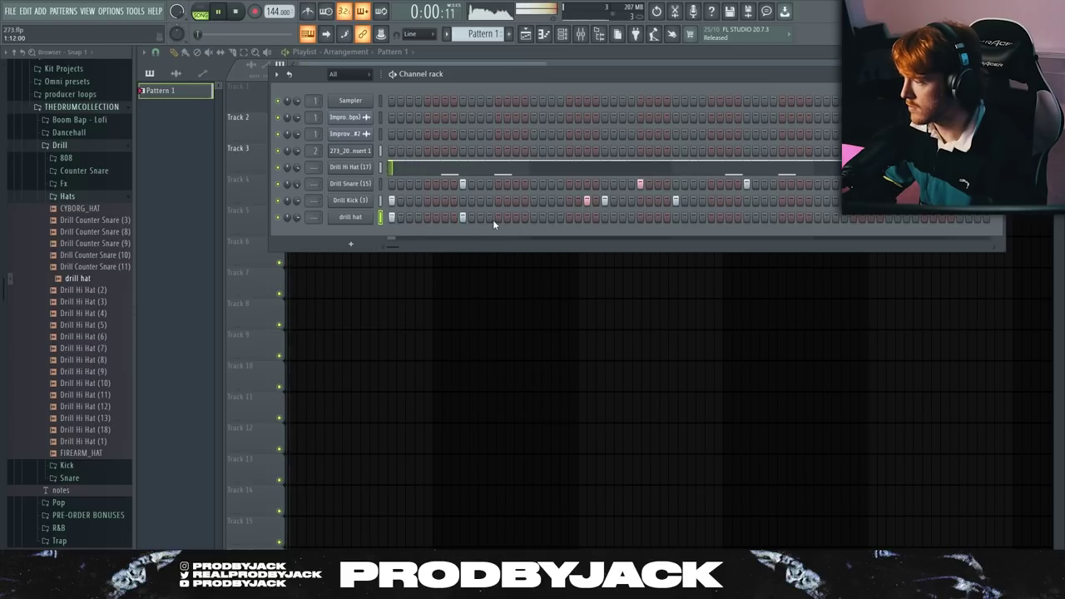
pyautogui.click(498, 219)
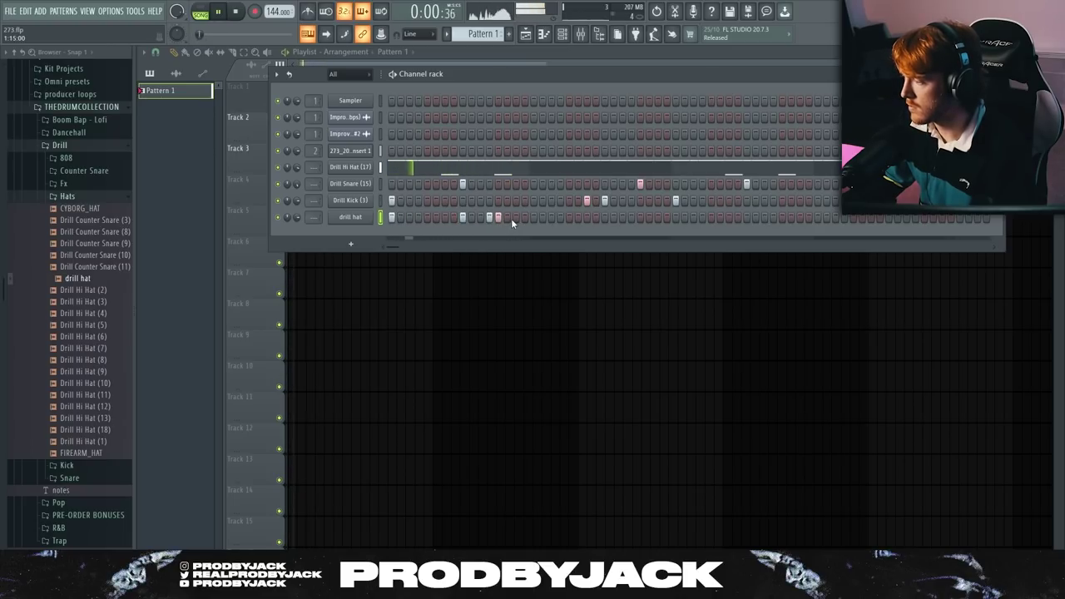
pyautogui.click(516, 218)
pyautogui.click(525, 218)
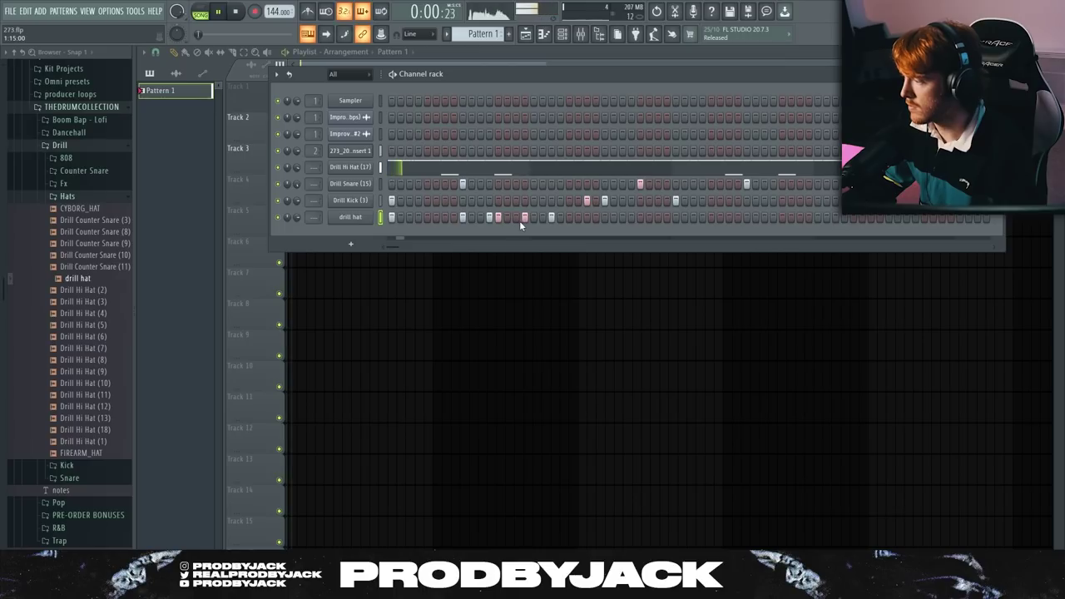
# - Set the drill hat sample's time-stretching time to (none) and close its channel settings
pyautogui.click(351, 217)
pyautogui.rightClick(388, 194)
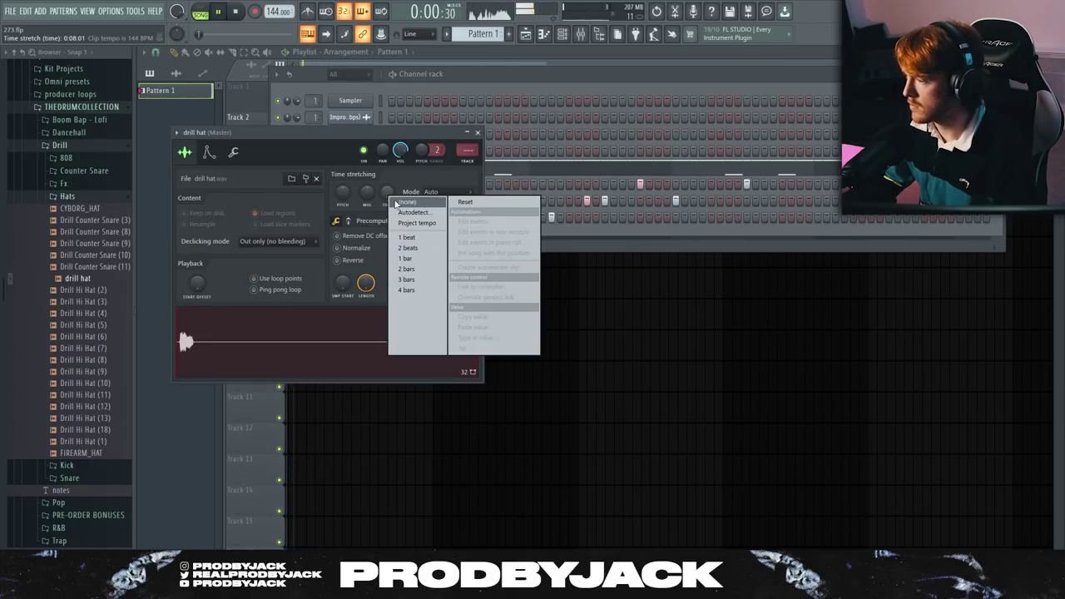
pyautogui.click(397, 202)
pyautogui.click(477, 133)
# - Rework the drill hat pattern to hits on steps 1, 9, 12, 13, 17, 20, 21, 27 and 33
pyautogui.click(568, 218)
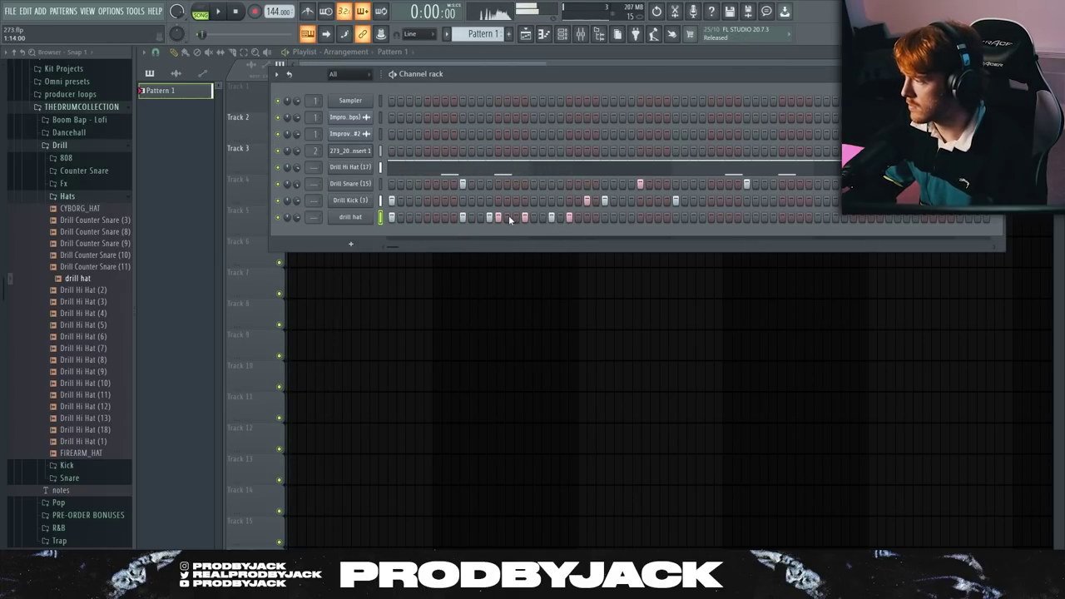
pyautogui.rightClick(525, 218)
pyautogui.click(533, 217)
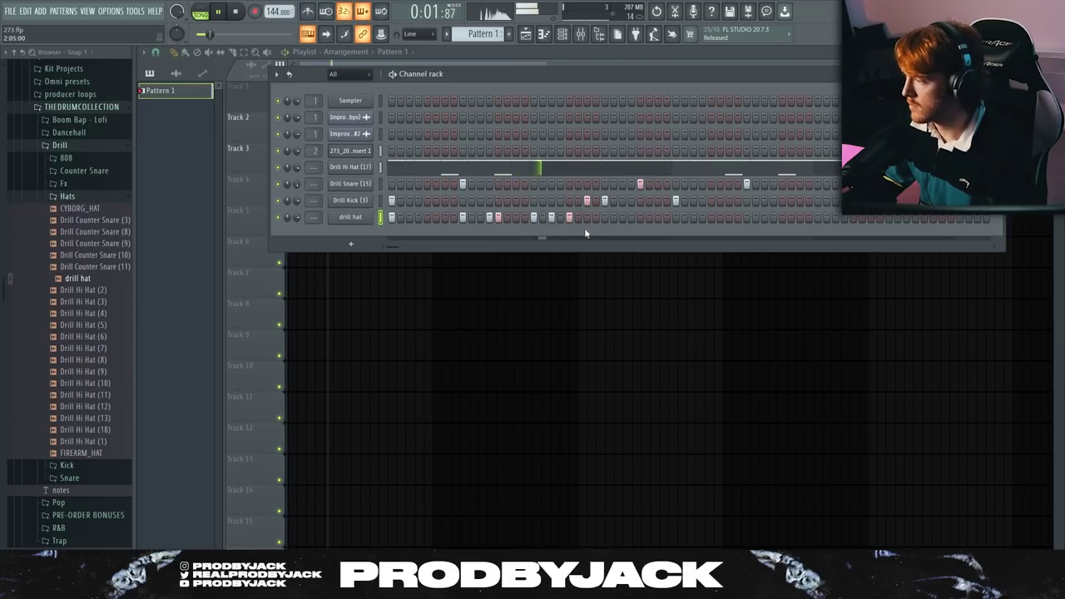
pyautogui.rightClick(551, 218)
pyautogui.click(560, 218)
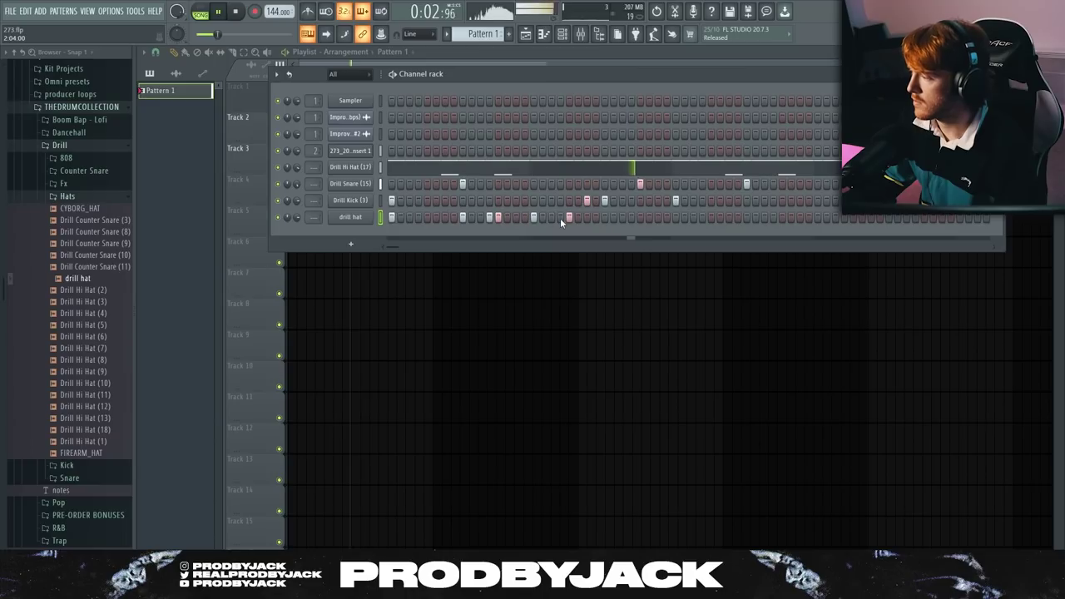
pyautogui.click(620, 218)
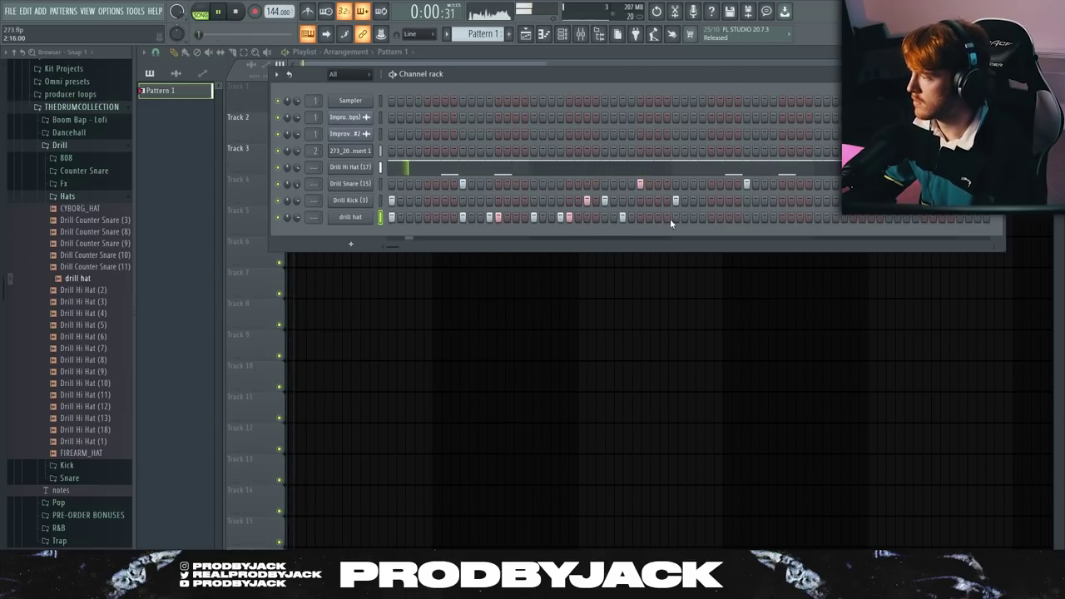
pyautogui.click(735, 218)
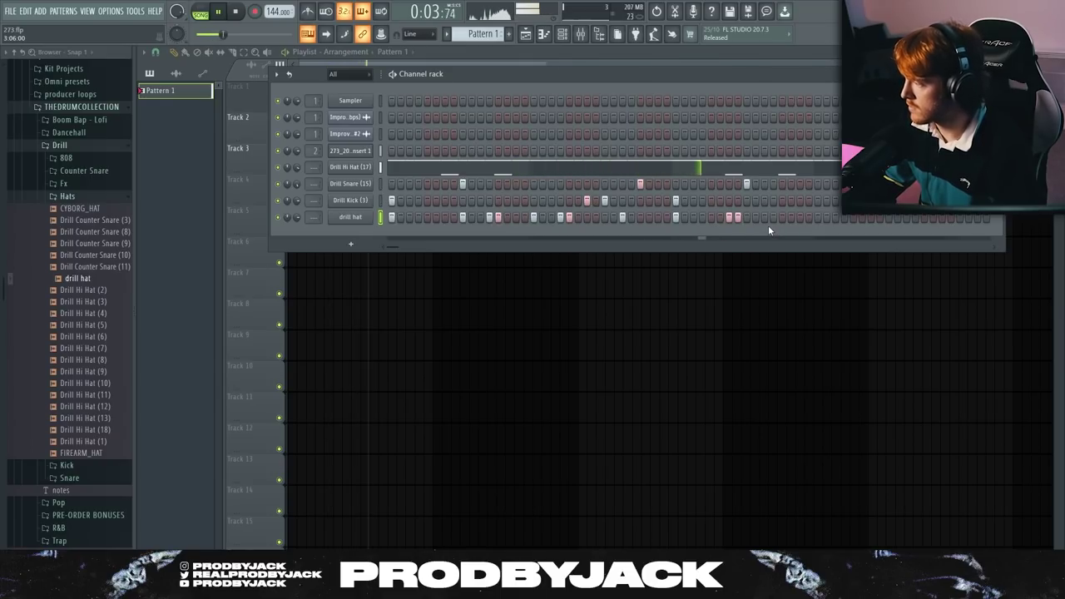
pyautogui.rightClick(737, 218)
pyautogui.rightClick(728, 218)
# - Apply quick legato to the drill hat notes in the piano roll and duplicate the two-bar phrase across the pattern
pyautogui.rightClick(368, 218)
pyautogui.click(381, 220)
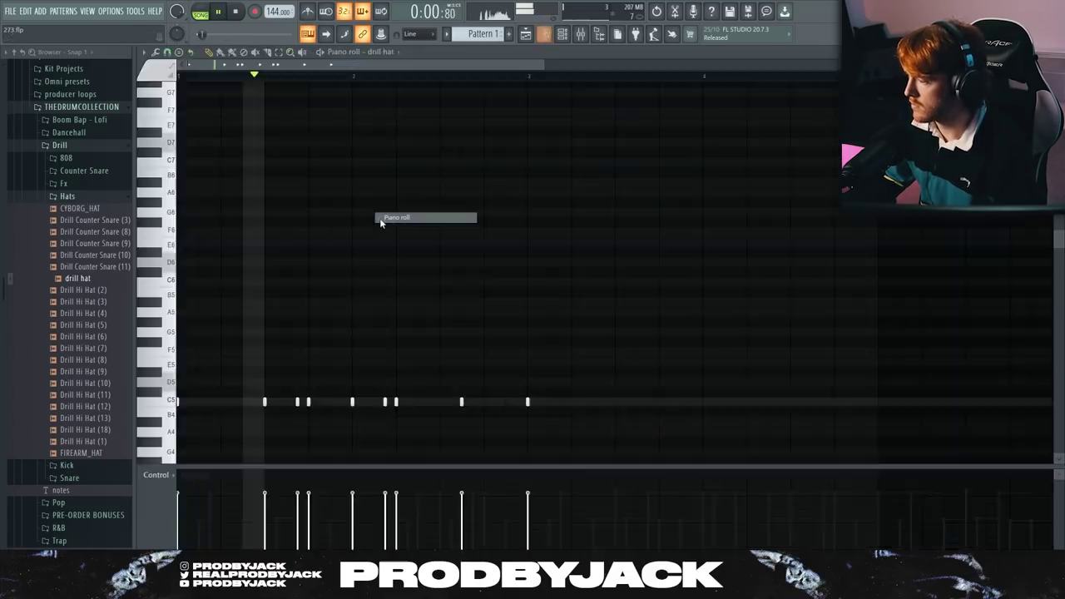
pyautogui.scroll(-4, 436, 338)
pyautogui.scroll(-3, 374, 332)
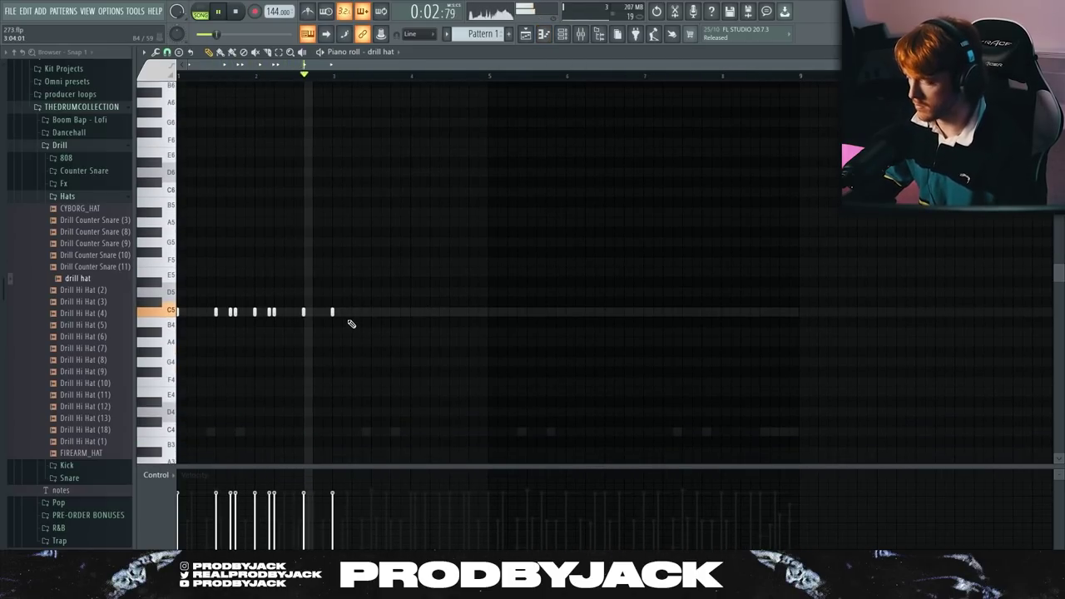
pyautogui.hotkey('ctrl', 'a')
pyautogui.hotkey('ctrl', 'l')
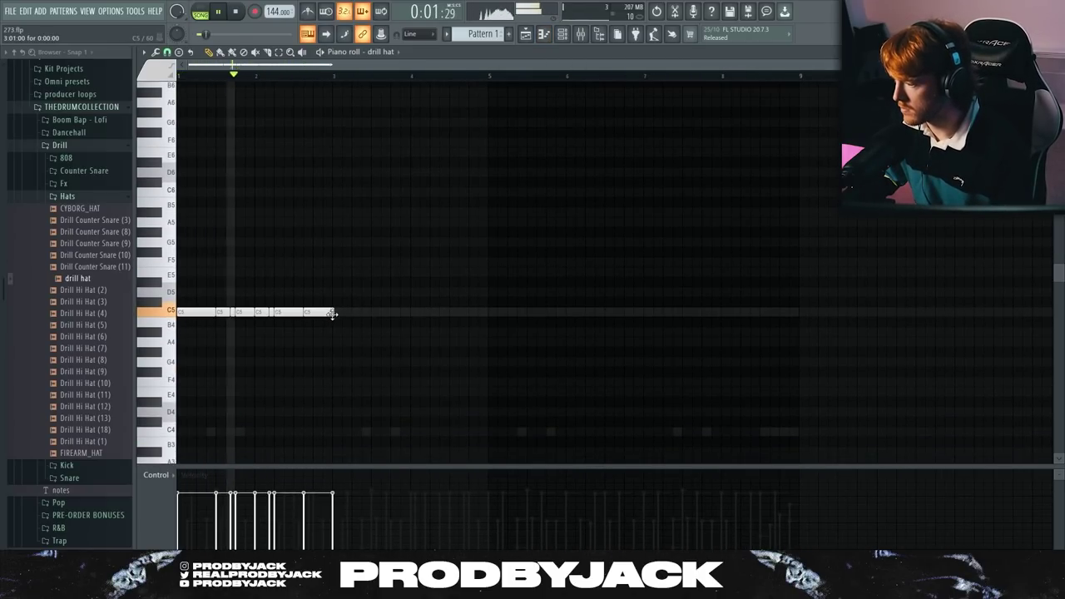
pyautogui.hotkey('ctrl', 'b')
pyautogui.hotkey('ctrl', 'd')
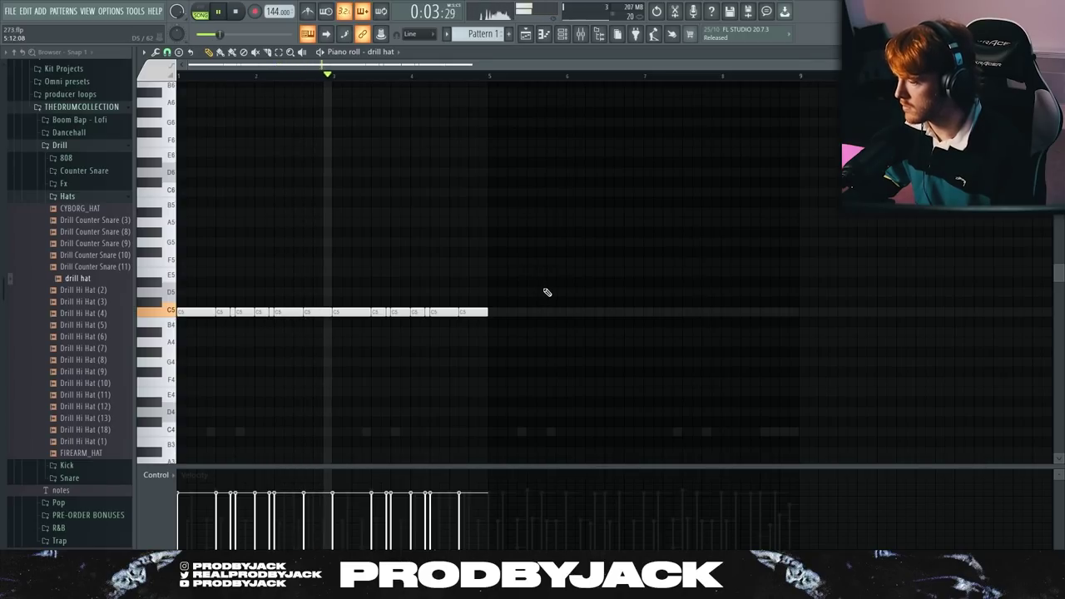
pyautogui.hotkey('ctrl', 'b')
pyautogui.click(545, 34)
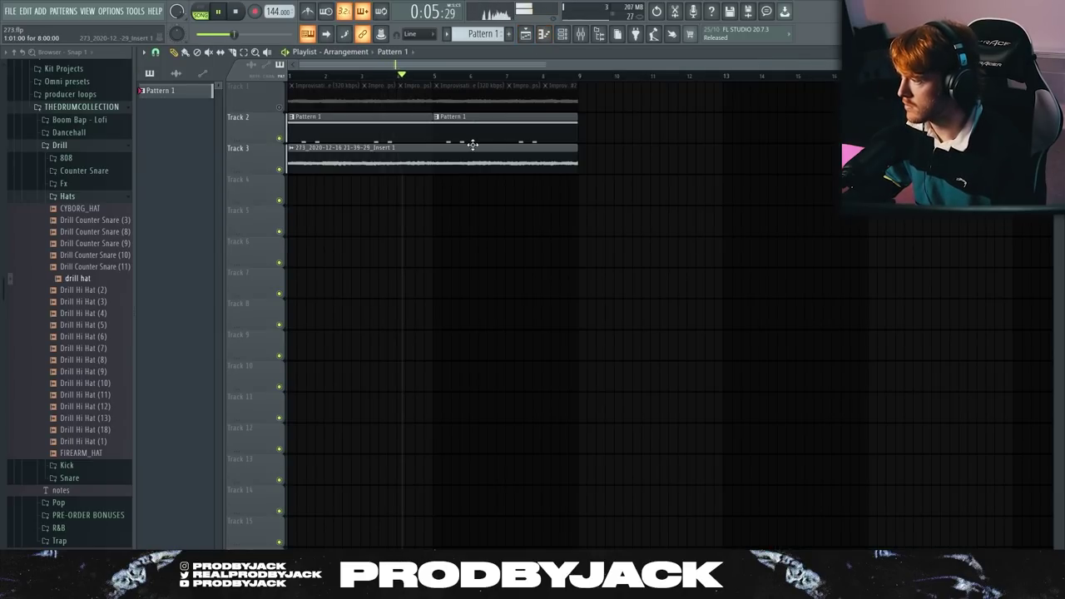
# - Stop playback and audition Drill Hi Hat (8), (6), (4) and (5) in the Drill Hats folder, with the channel rack open
pyautogui.press('space')
pyautogui.press('F6')
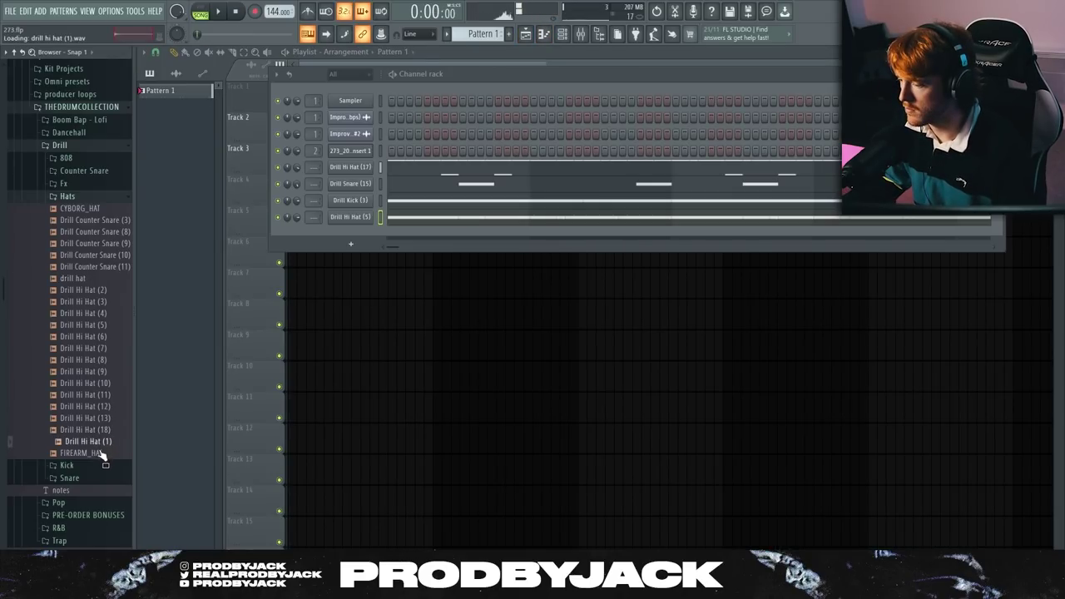
pyautogui.click(96, 360)
pyautogui.click(97, 335)
pyautogui.click(98, 315)
pyautogui.click(97, 323)
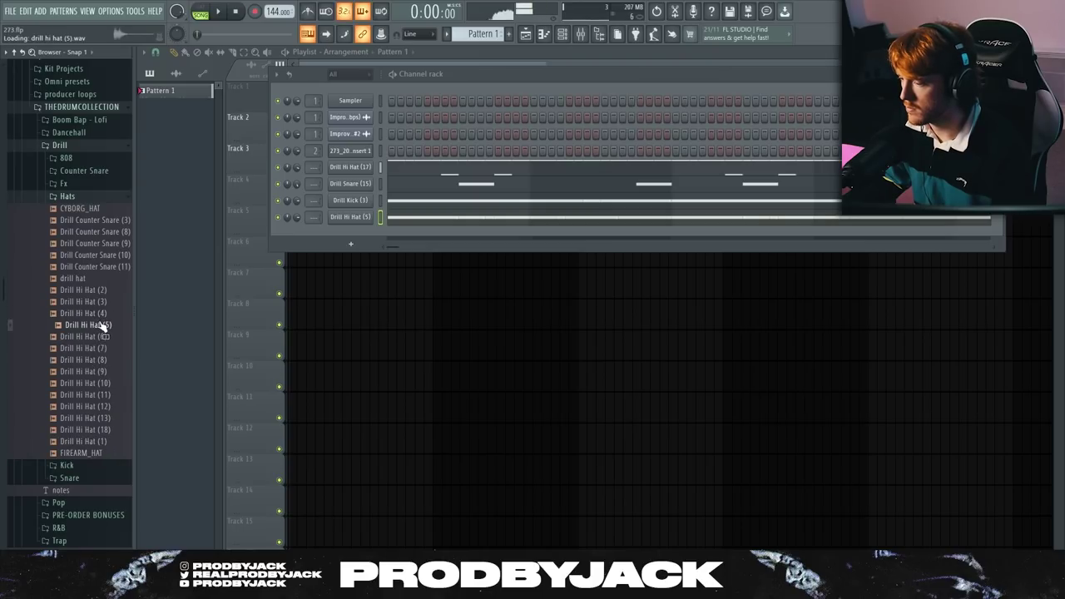
pyautogui.click(96, 317)
# - Try Drill Hi Hat (5), (6), (4) and (3) in place of Drill Hi Hat (17) during playback, settling on Drill Hi Hat (2)
pyautogui.moveTo(229, 261); pyautogui.dragTo(346, 170)
pyautogui.press('space')
pyautogui.click(346, 169)
pyautogui.click(549, 204)
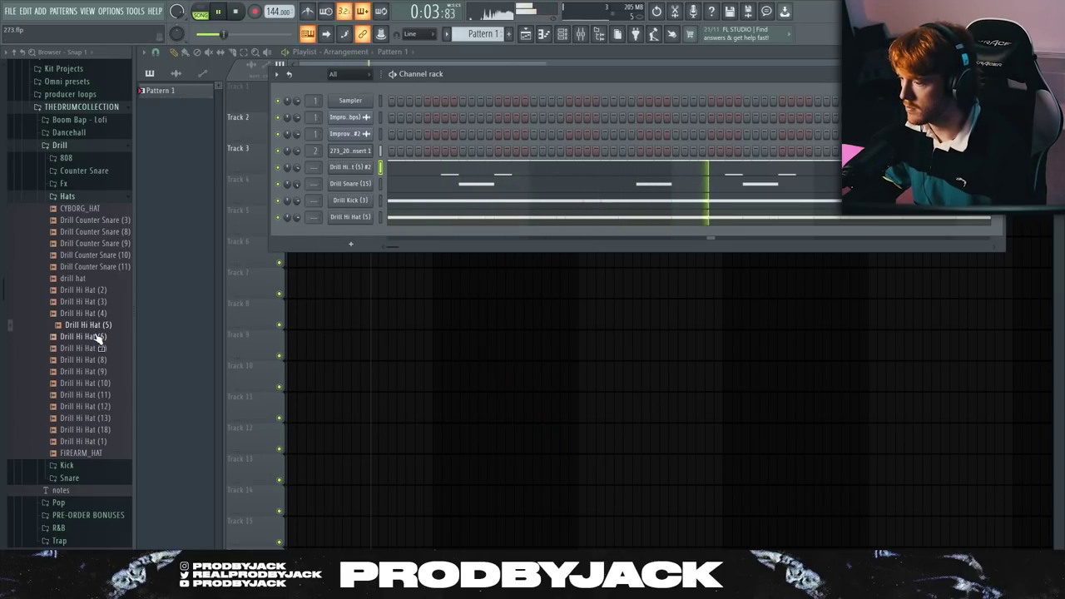
pyautogui.moveTo(97, 337); pyautogui.dragTo(361, 170)
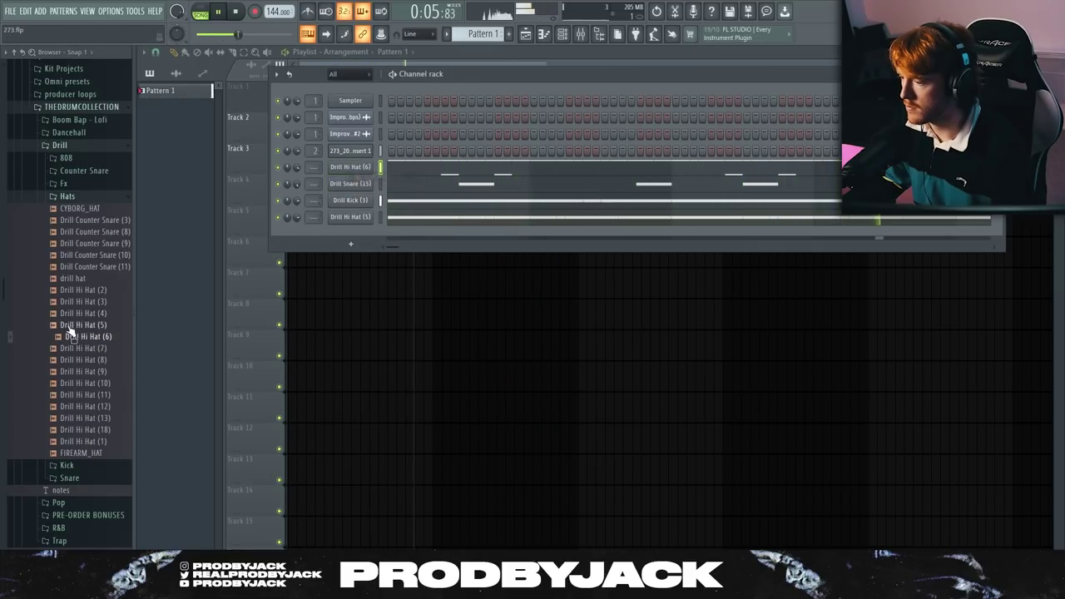
pyautogui.moveTo(88, 312); pyautogui.dragTo(360, 169)
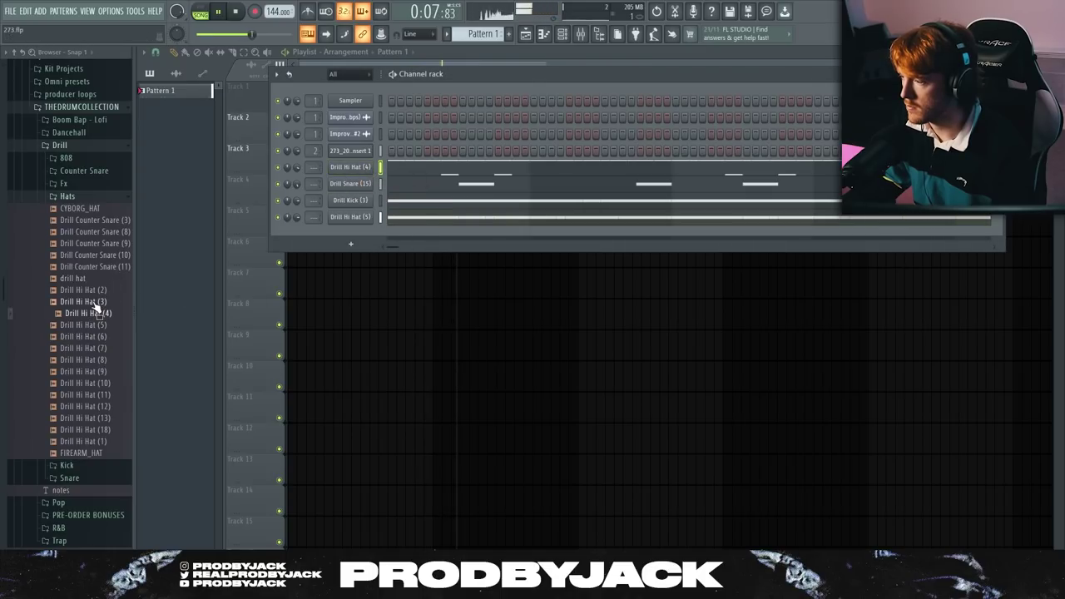
pyautogui.moveTo(94, 303); pyautogui.dragTo(356, 169)
pyautogui.moveTo(89, 289); pyautogui.dragTo(357, 168)
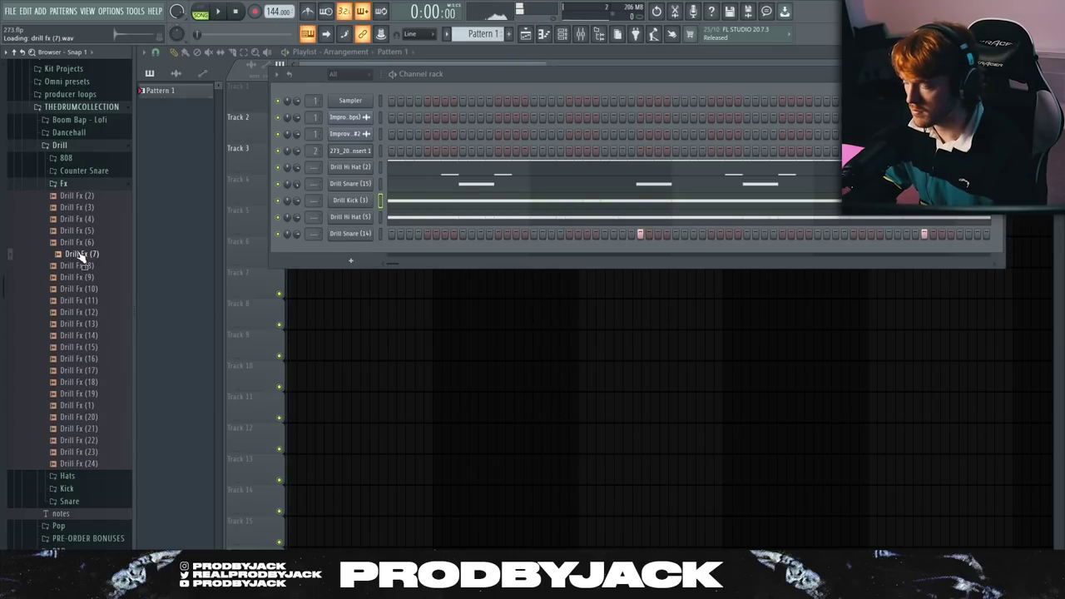
# - Add Drill Fx (7) with a hit on step 1 and Drill Fx (8) with a hit on step 25 as new channels
pyautogui.moveTo(81, 257); pyautogui.dragTo(384, 253)
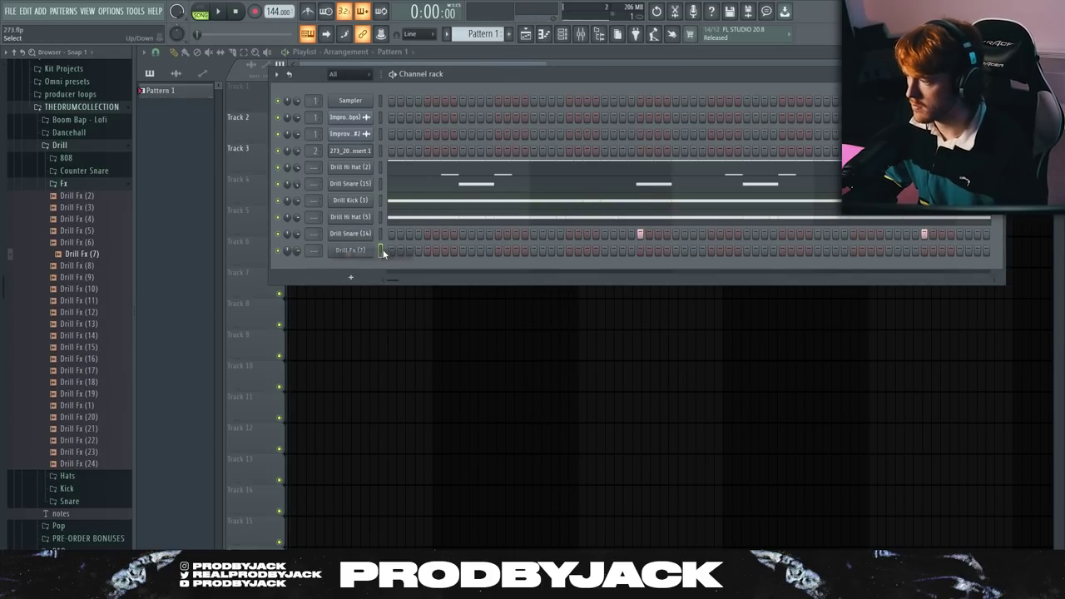
pyautogui.click(94, 267)
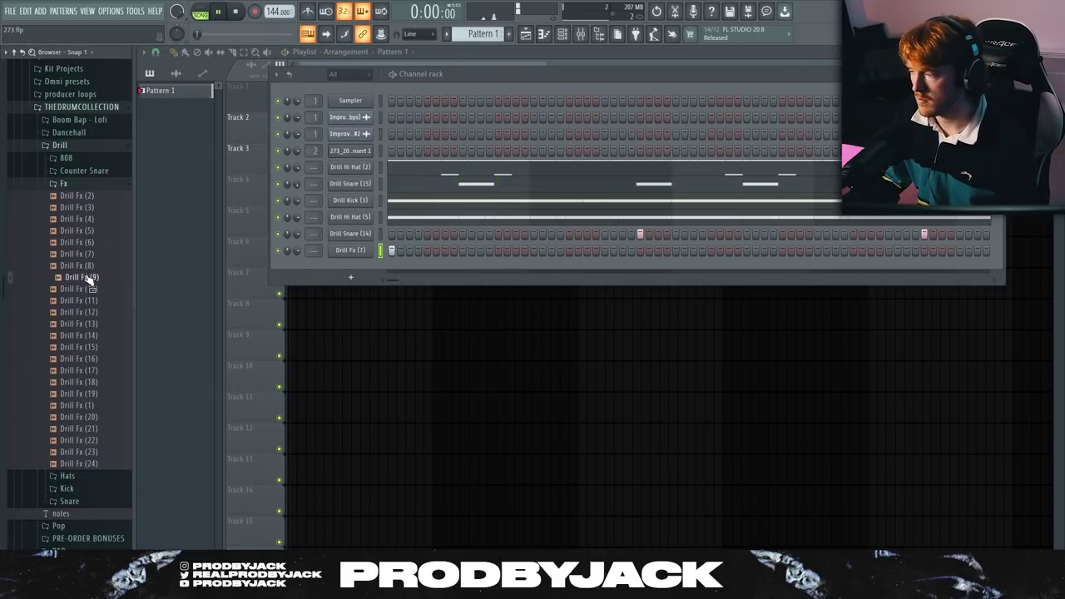
pyautogui.press('space')
pyautogui.press('Down')
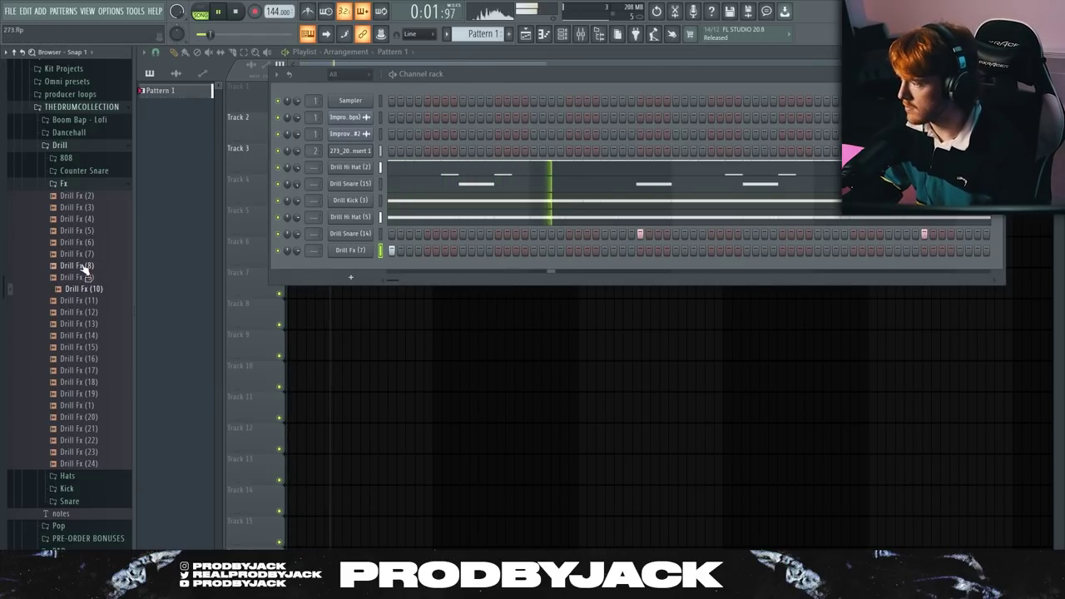
pyautogui.moveTo(85, 266); pyautogui.dragTo(379, 275)
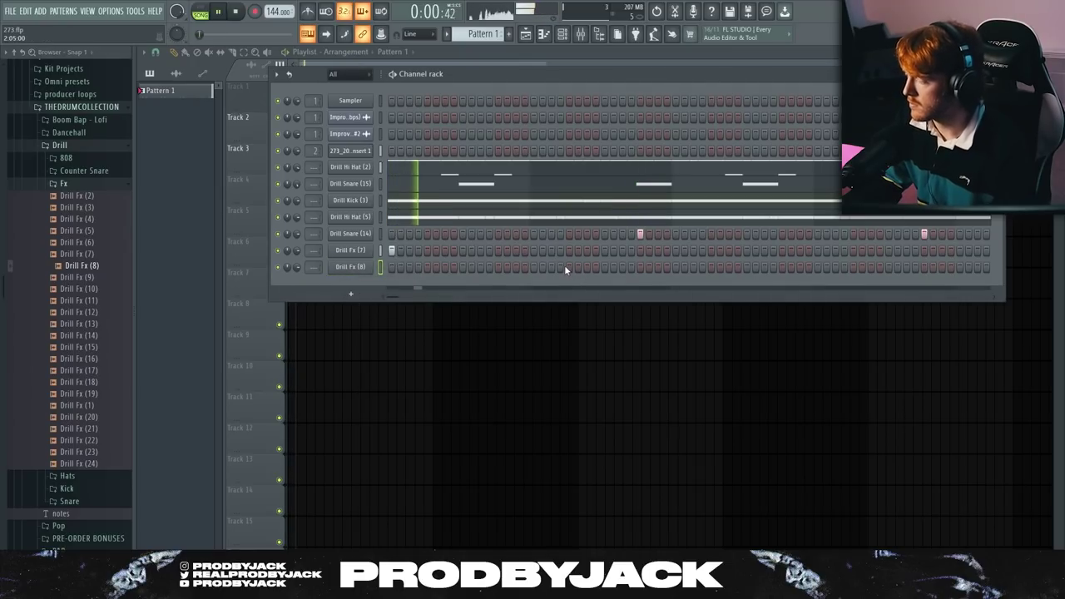
pyautogui.click(603, 267)
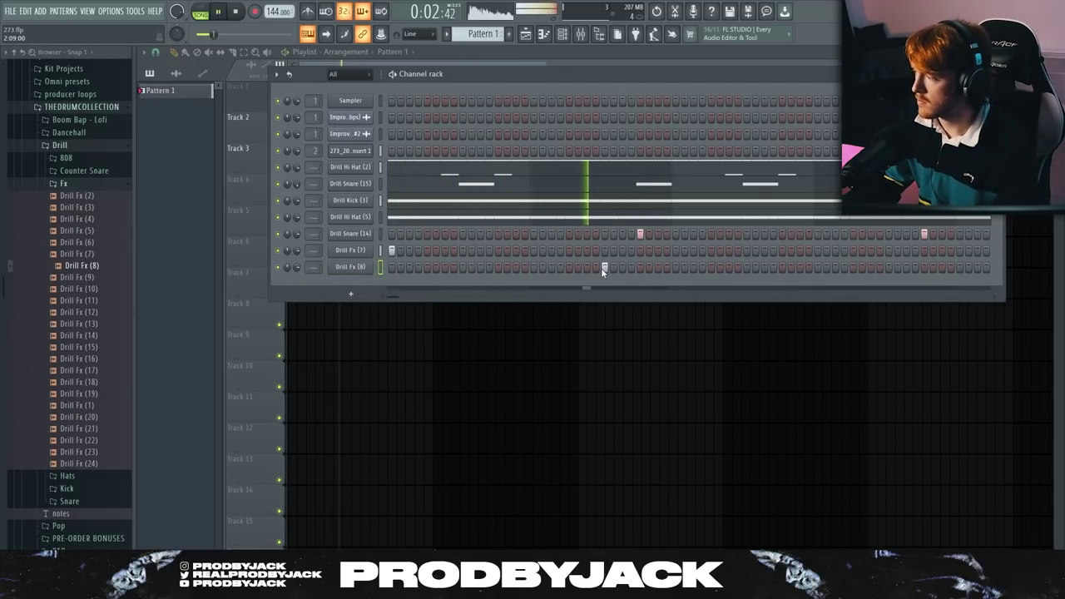
# - Move the Drill Fx (8) hit from step 25 to step 21 and replay the pattern from the start
pyautogui.rightClick(603, 267)
pyautogui.click(569, 267)
pyautogui.press('space')
pyautogui.press('space')
# - Trim the silent start of Drill Fx (8) with a sample start offset of 2% and replay the pattern
pyautogui.click(357, 268)
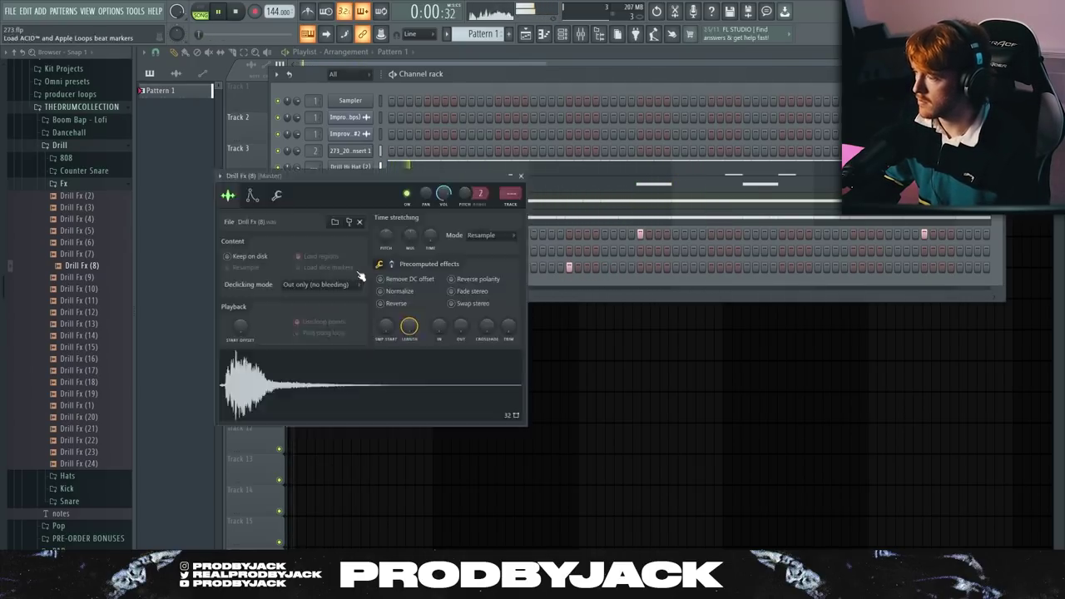
pyautogui.click(521, 176)
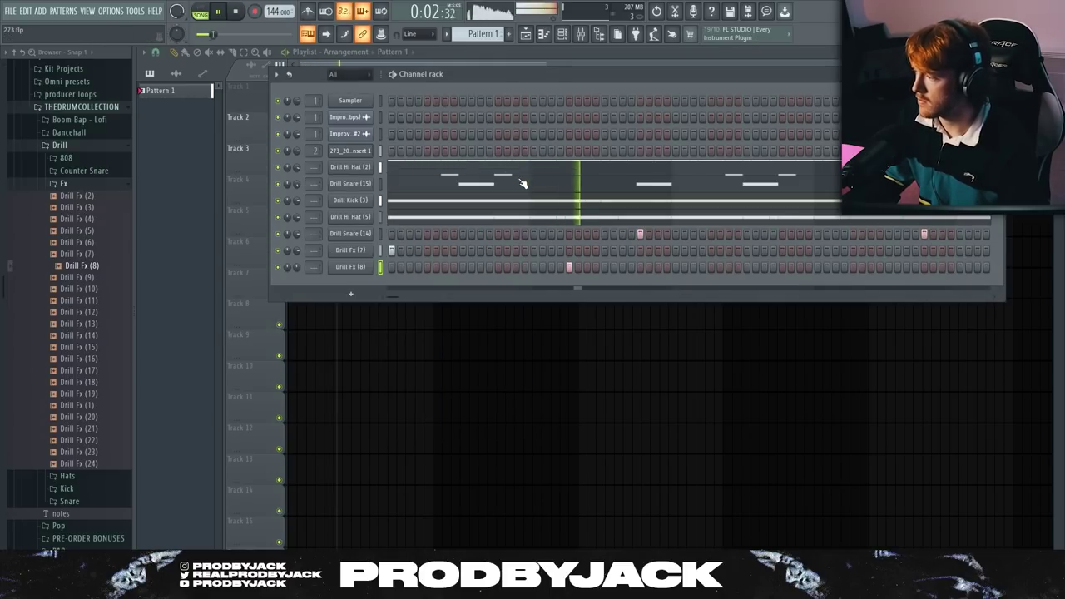
pyautogui.click(358, 268)
pyautogui.press('space')
pyautogui.press('space')
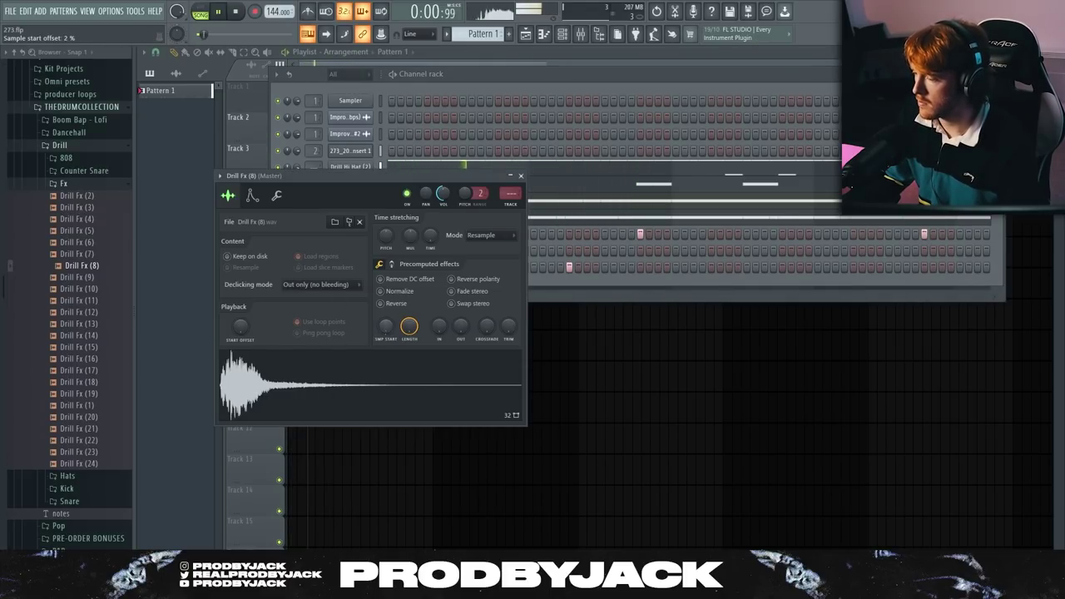
pyautogui.click(520, 175)
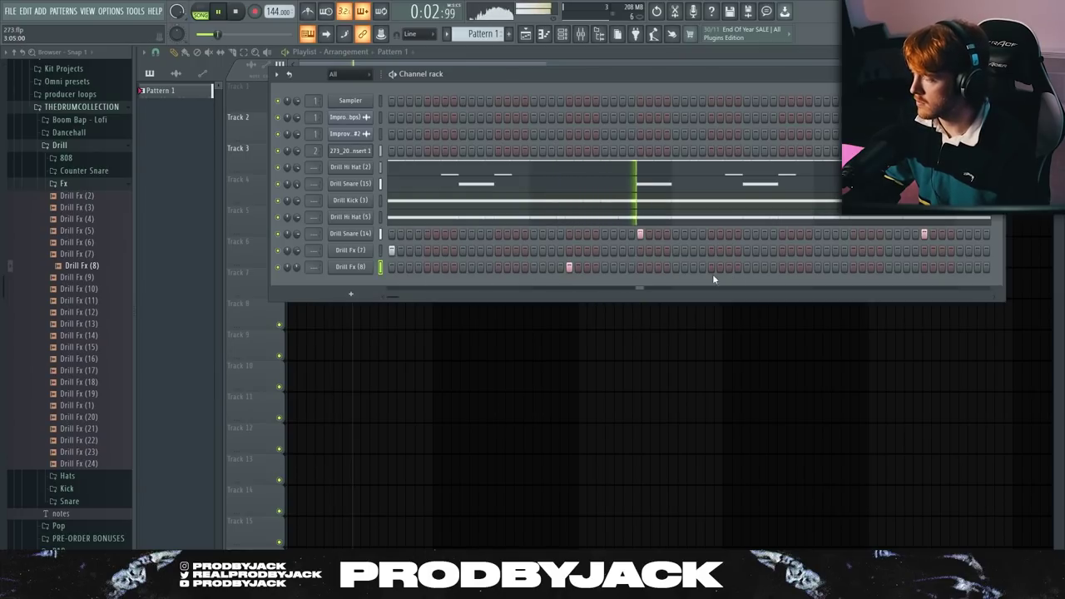
# - Place Drill Fx (8) hits midway through bars 4 and 8, and audition Drill Fx (17), (19) and (1) during playback
pyautogui.click(888, 267)
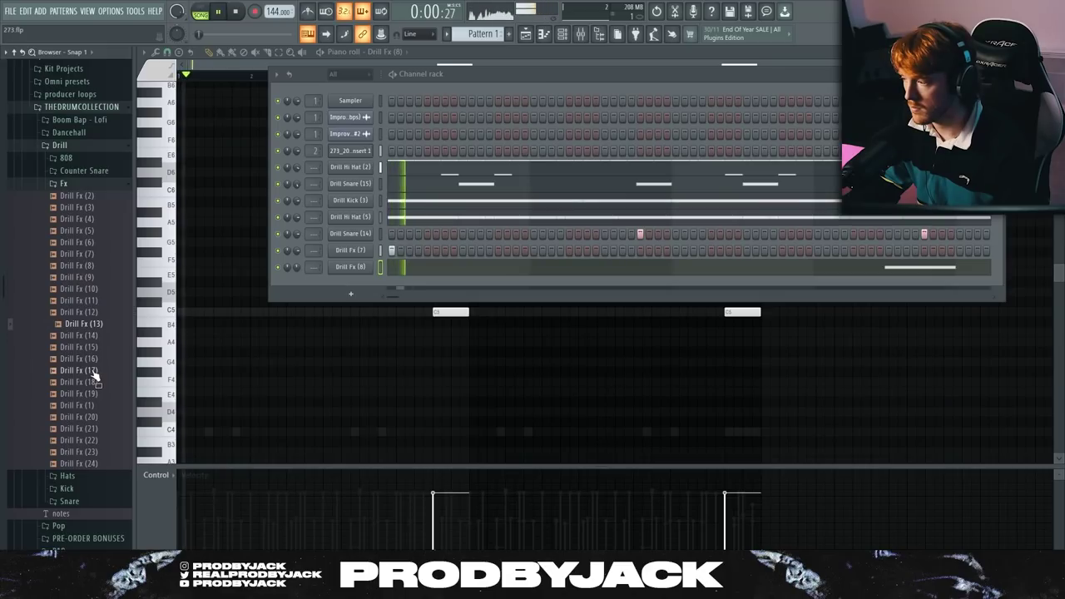
pyautogui.click(95, 374)
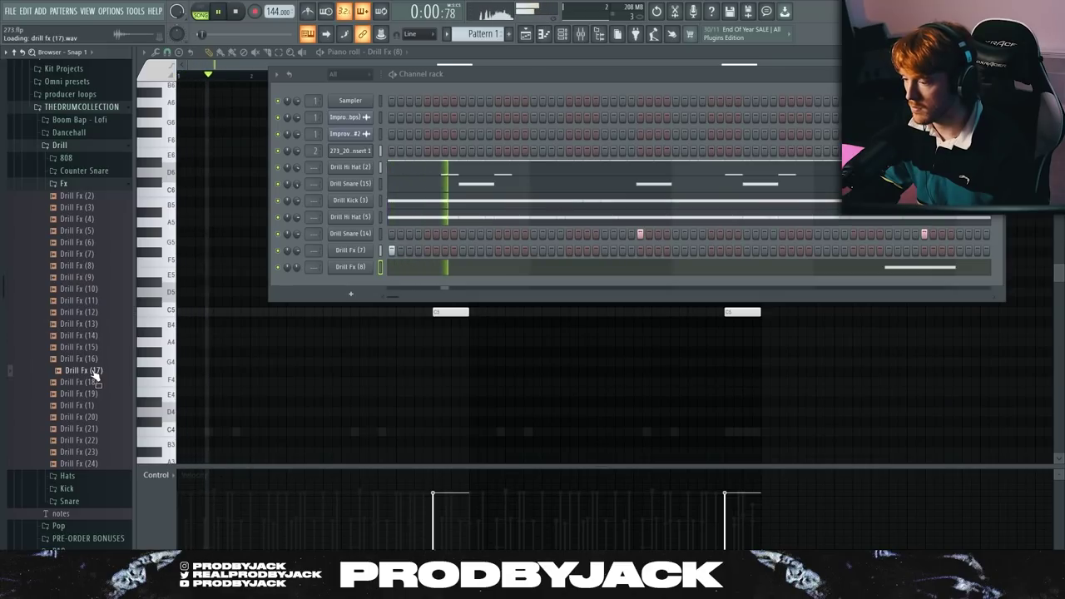
pyautogui.click(92, 396)
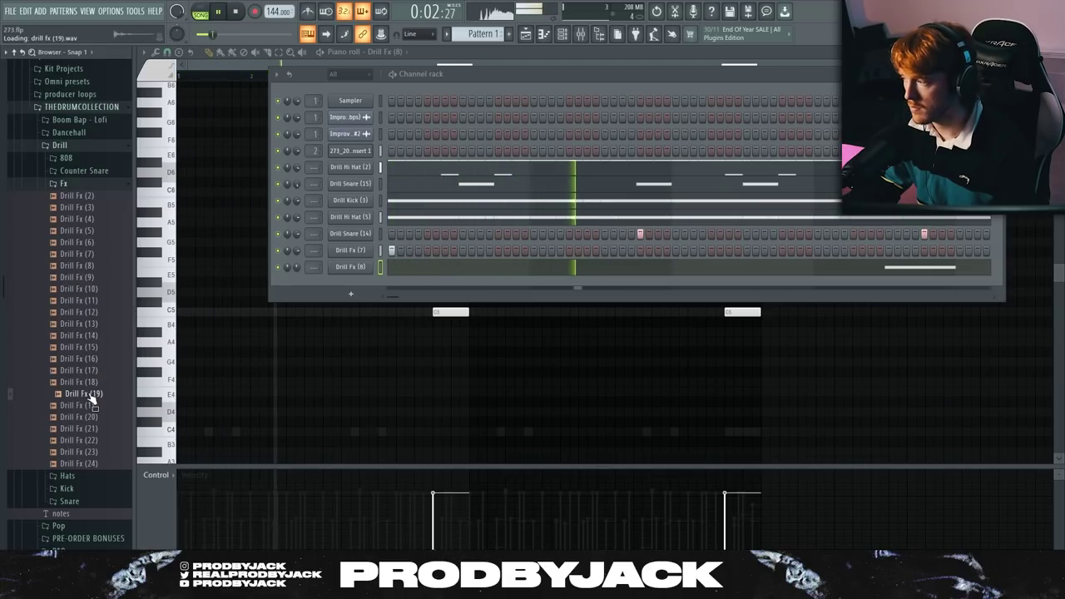
pyautogui.click(91, 405)
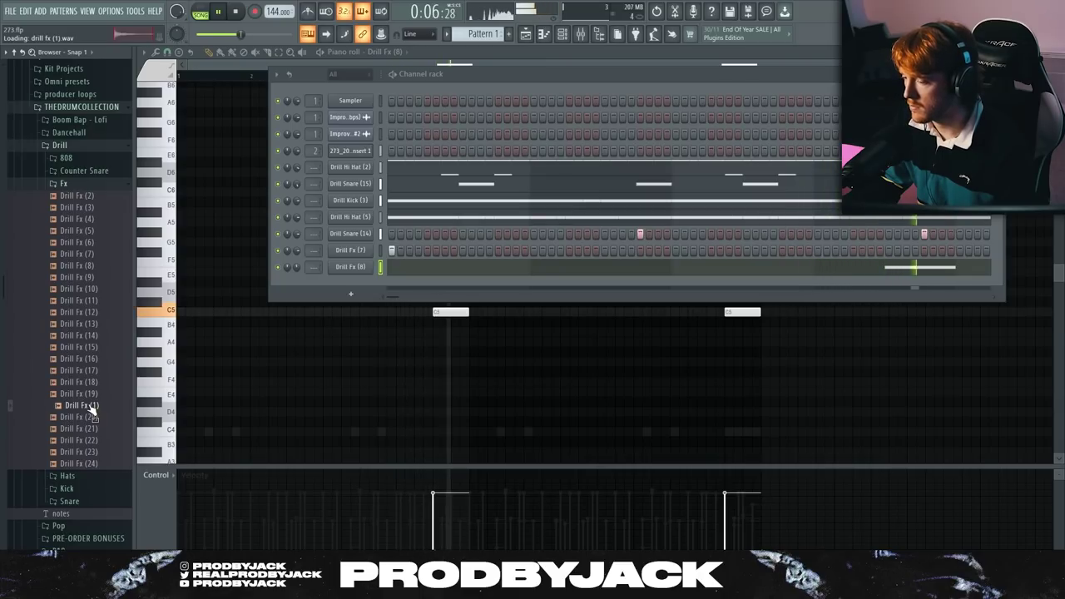
# - Add Drill Fx (1) as a new channel with quarter-bar C5 notes on the last beat of bars 4 and 8
pyautogui.moveTo(91, 405); pyautogui.dragTo(385, 298)
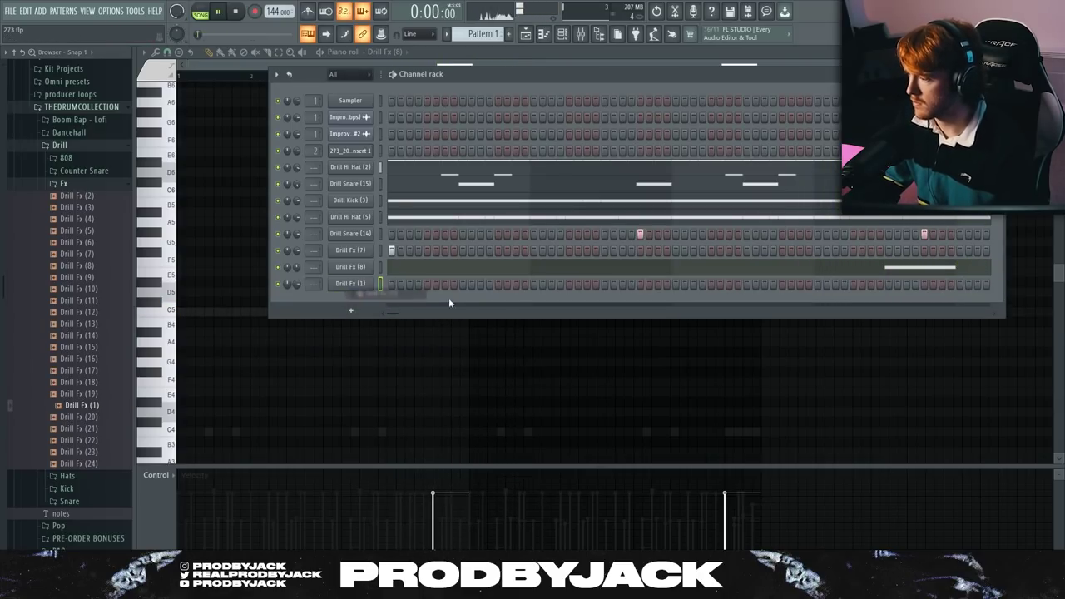
pyautogui.click(391, 285)
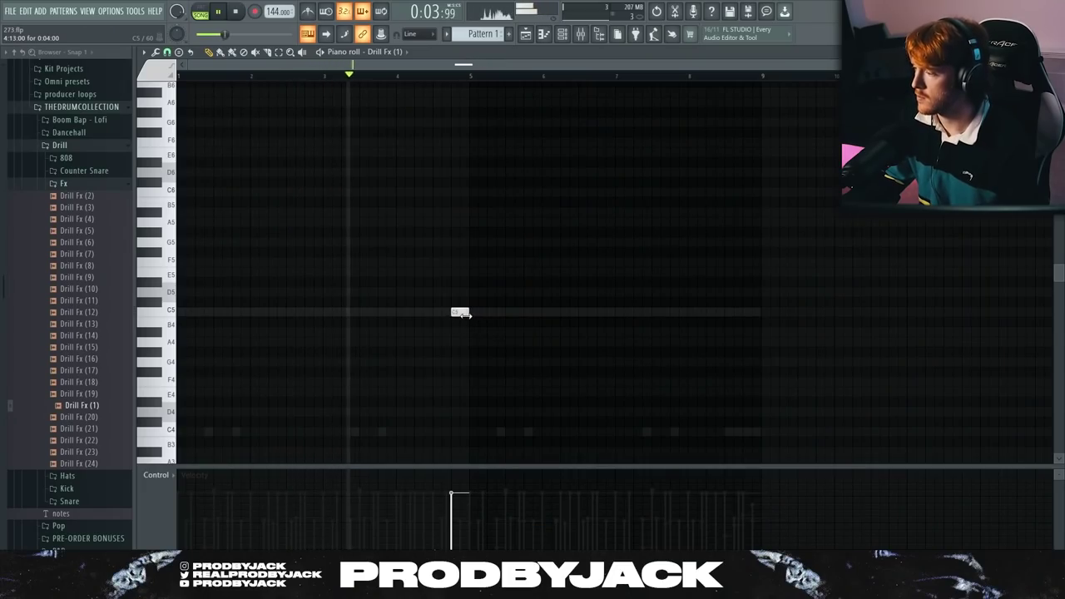
pyautogui.click(743, 302)
pyautogui.moveTo(739, 313); pyautogui.dragTo(743, 316)
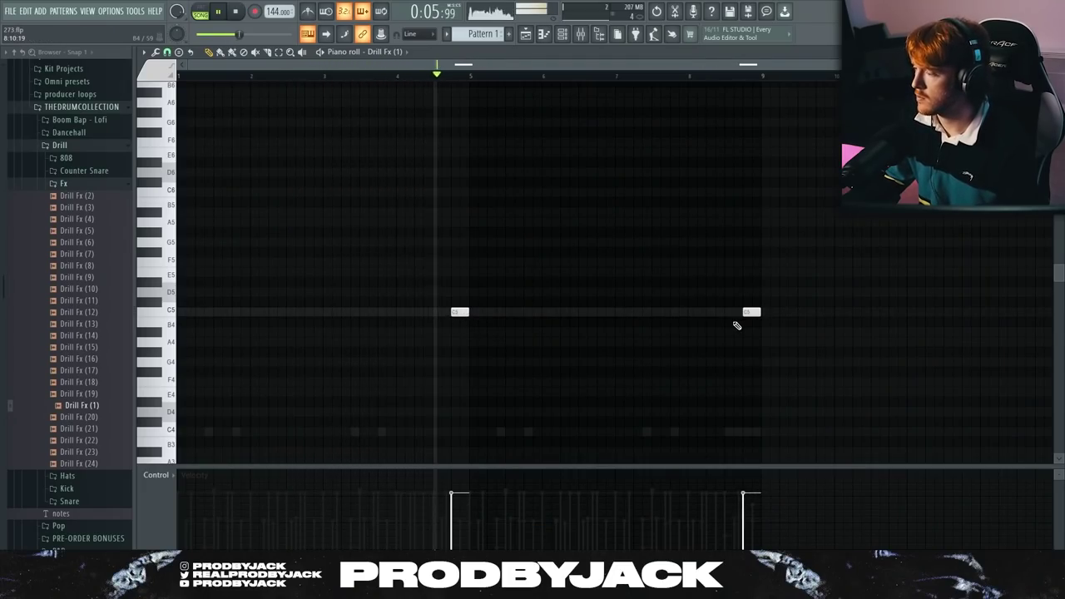
# - Check the sampler settings of Drill Fx (1) and return to the playlist with the channel rack open
pyautogui.click(562, 34)
pyautogui.click(355, 284)
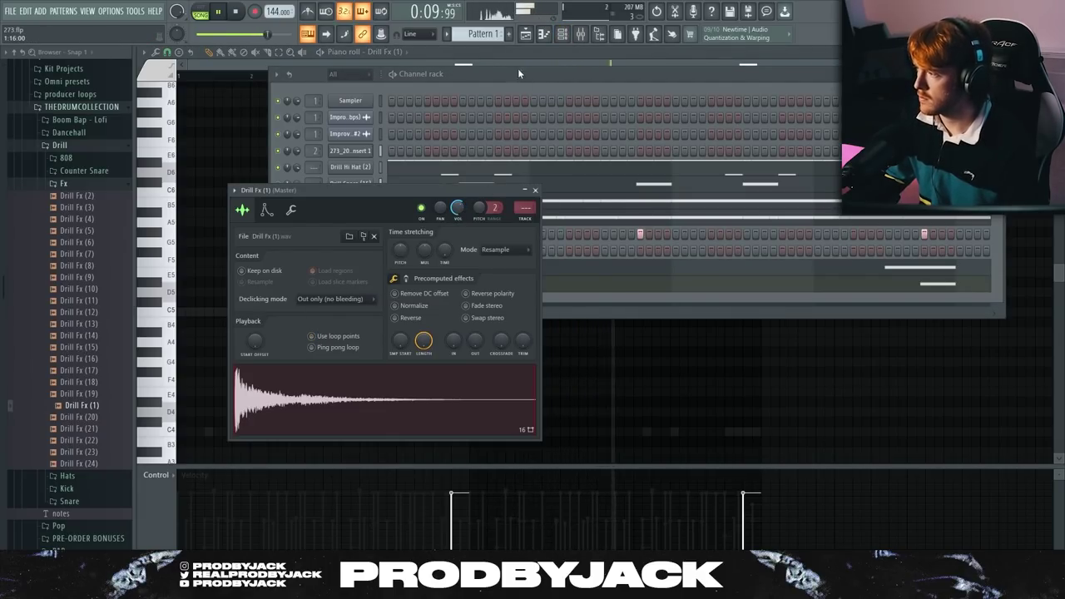
pyautogui.click(524, 35)
pyautogui.click(563, 37)
# - Stop playback, audition the samples in the Drill 808 folder and add Drill 808 (8) as a new channel
pyautogui.click(83, 187)
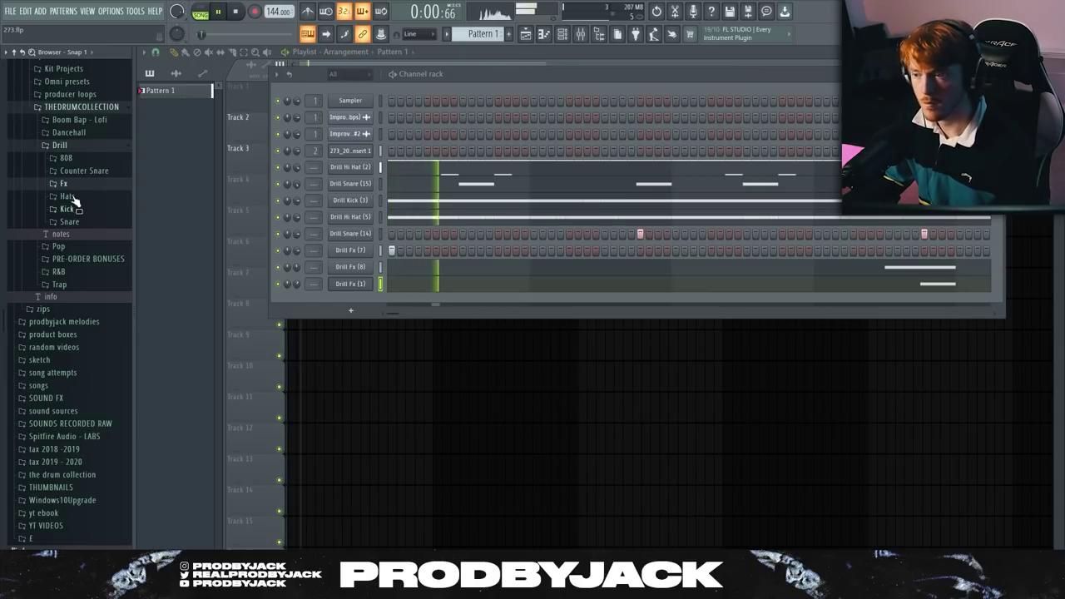
pyautogui.click(67, 158)
pyautogui.press('space')
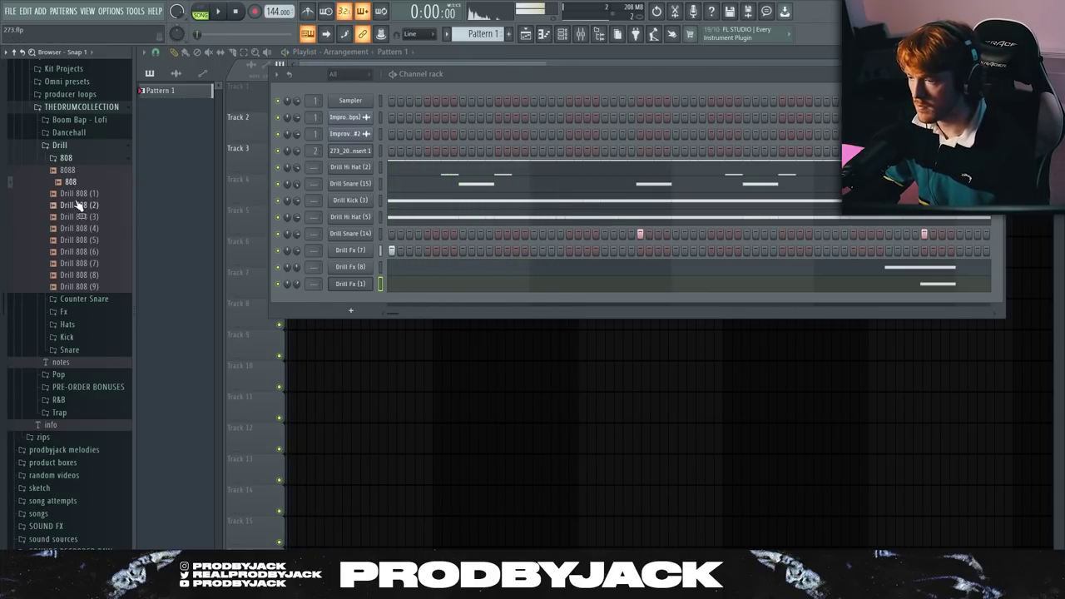
pyautogui.click(85, 251)
pyautogui.click(92, 229)
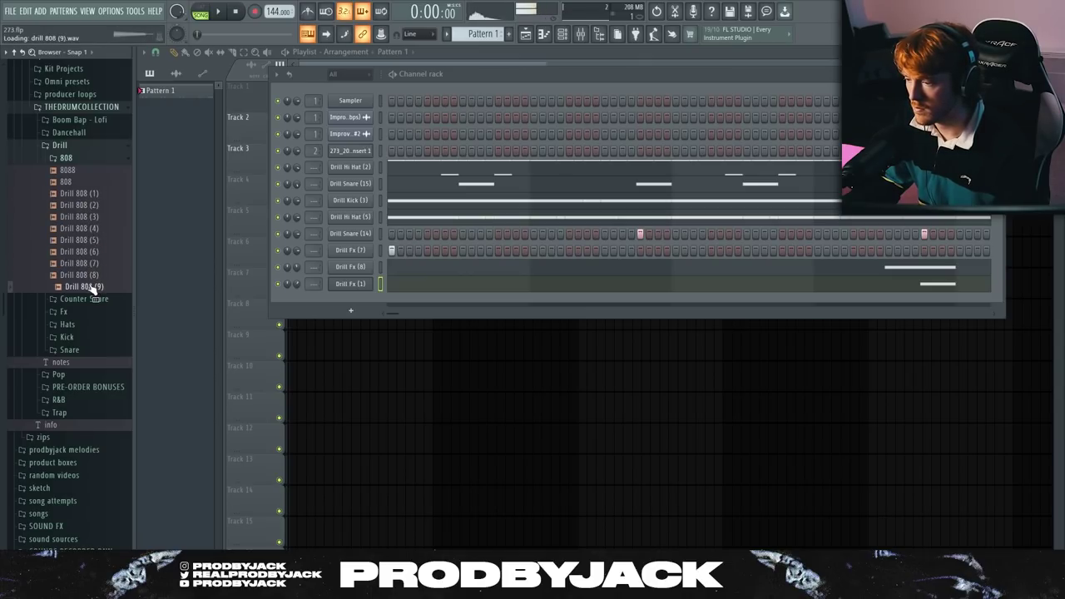
pyautogui.moveTo(341, 303); pyautogui.dragTo(341, 308)
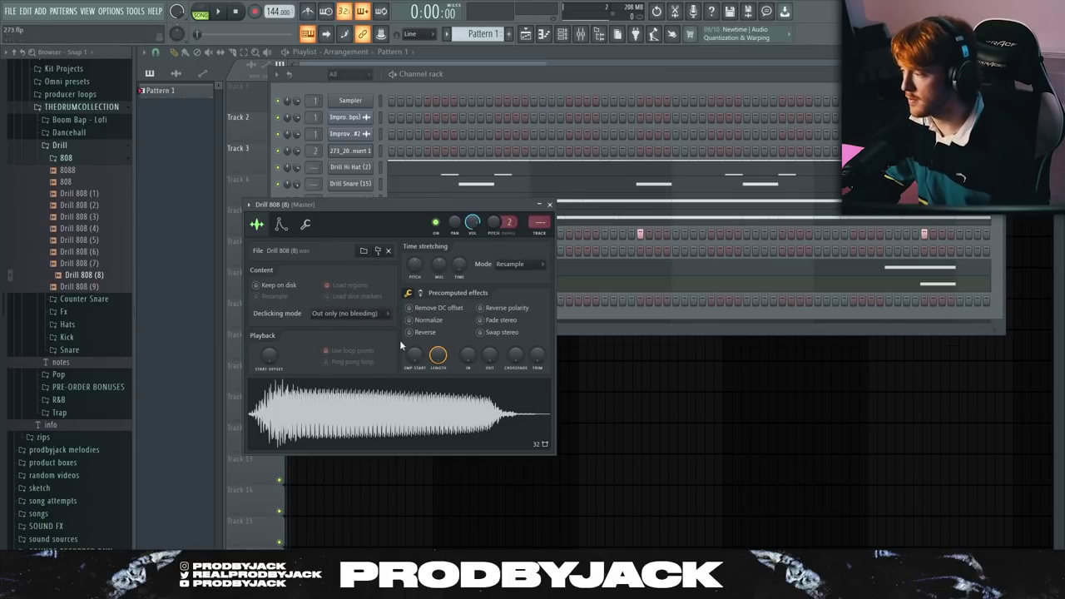
# - Draw F5 notes for Drill 808 (8) in the piano roll: one bar long at bar 1 and half a bar long midway through bar 2
pyautogui.rightClick(461, 266)
pyautogui.press('F7')
pyautogui.click(185, 264)
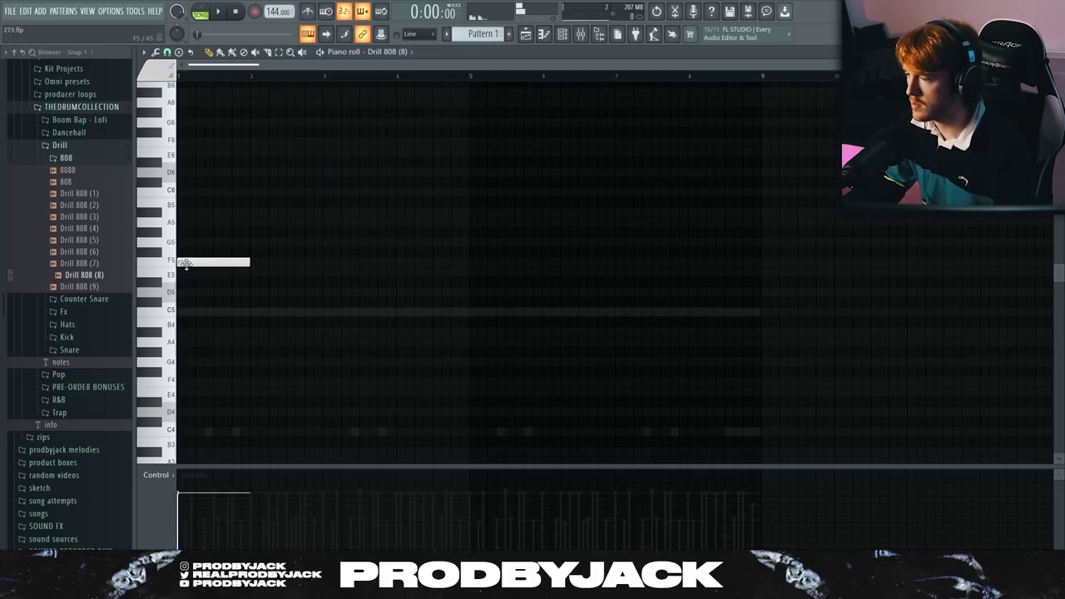
pyautogui.press('space')
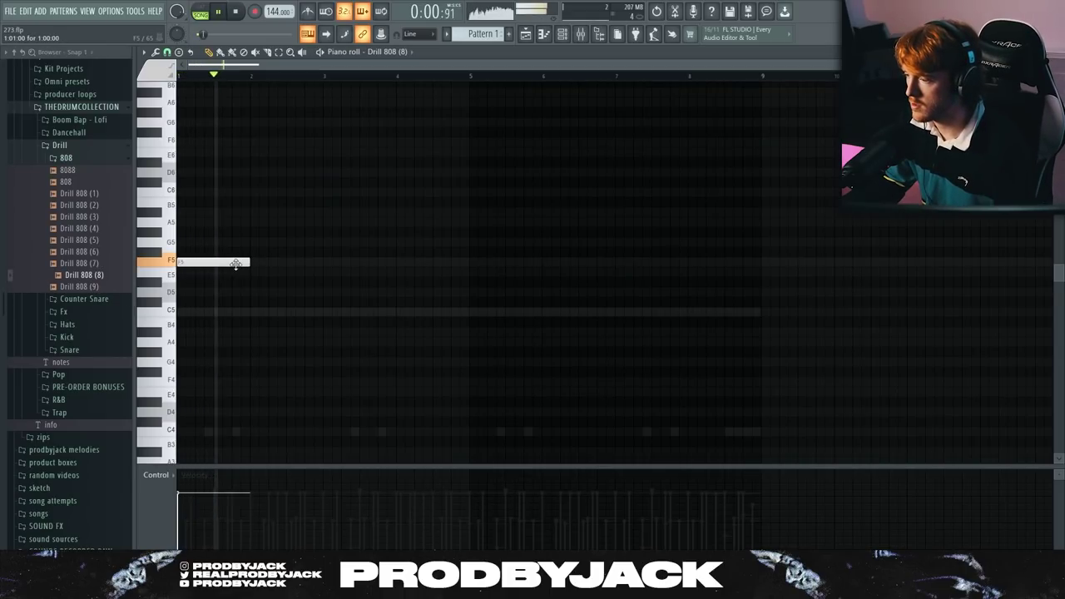
pyautogui.click(283, 263)
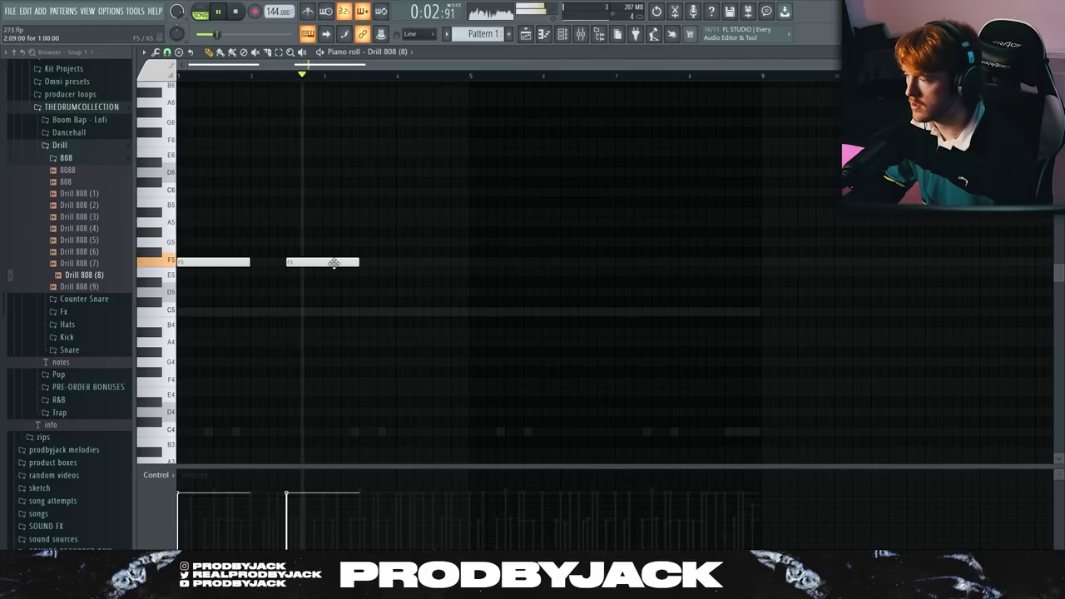
pyautogui.moveTo(357, 263); pyautogui.dragTo(322, 263)
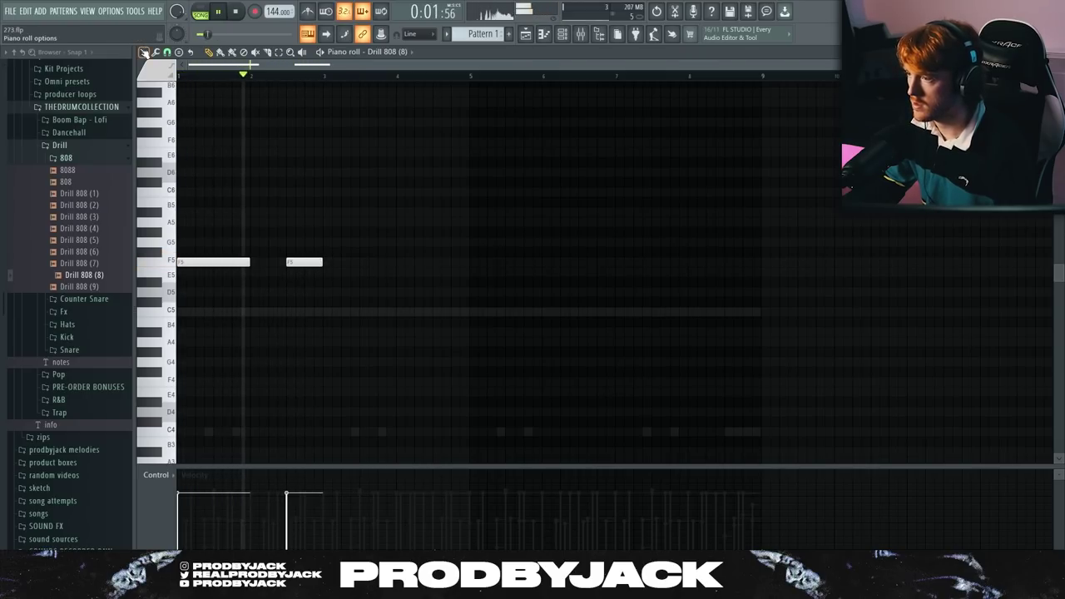
# - Set the root note of the piano roll's scale highlighting to F
pyautogui.click(145, 53)
pyautogui.moveTo(202, 119)
pyautogui.moveTo(230, 130)
pyautogui.click(340, 192)
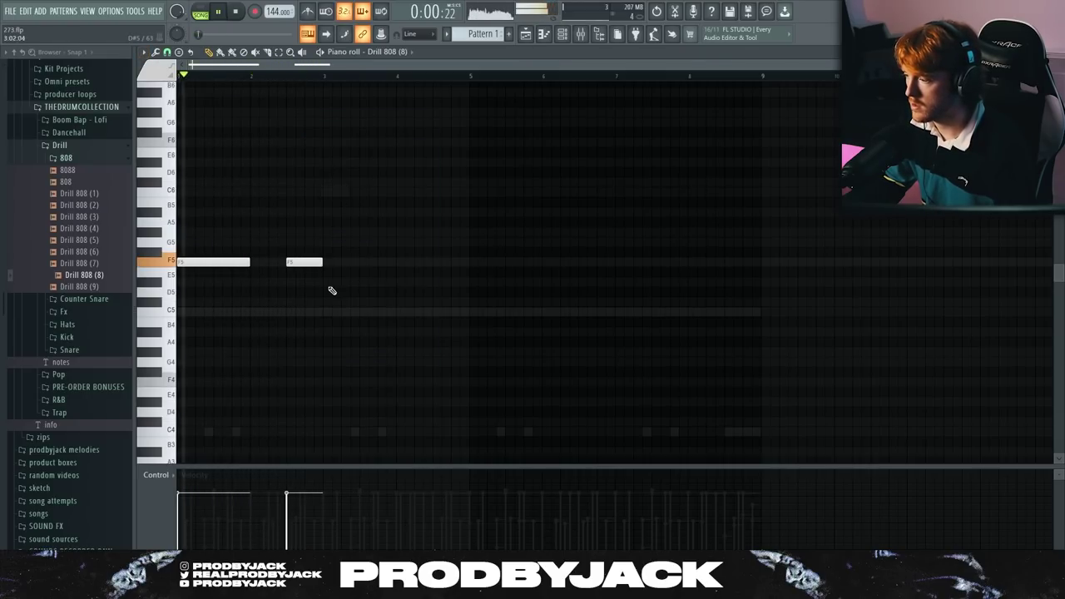
# - Fill bar 2 of the 808 line with short C5 notes and C6 slides, and delete the trial C#5 note in bar 3
pyautogui.click(333, 302)
pyautogui.moveTo(359, 302); pyautogui.dragTo(395, 303)
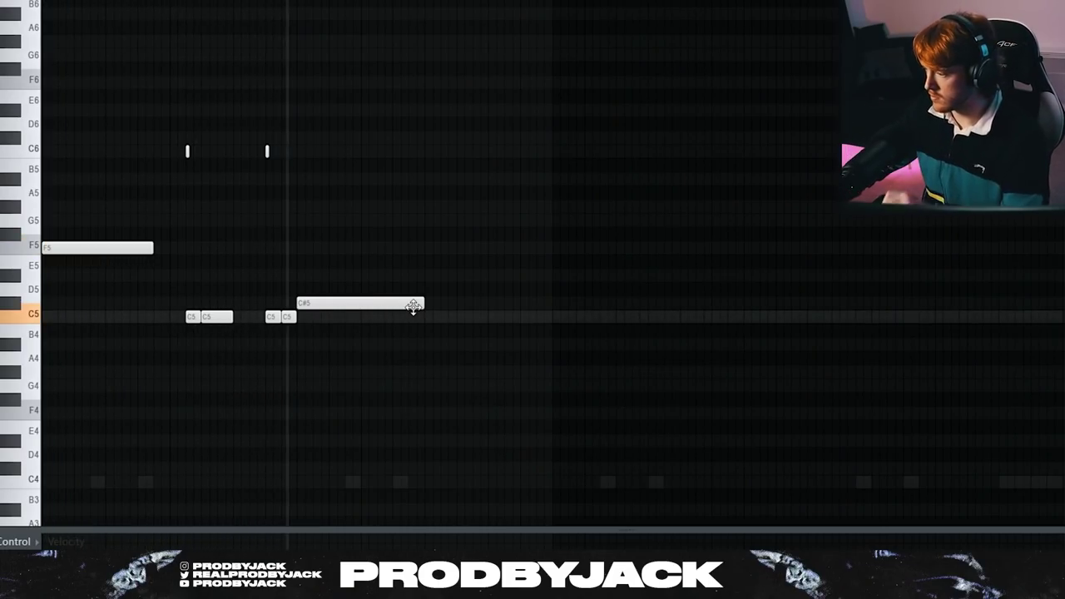
pyautogui.rightClick(356, 312)
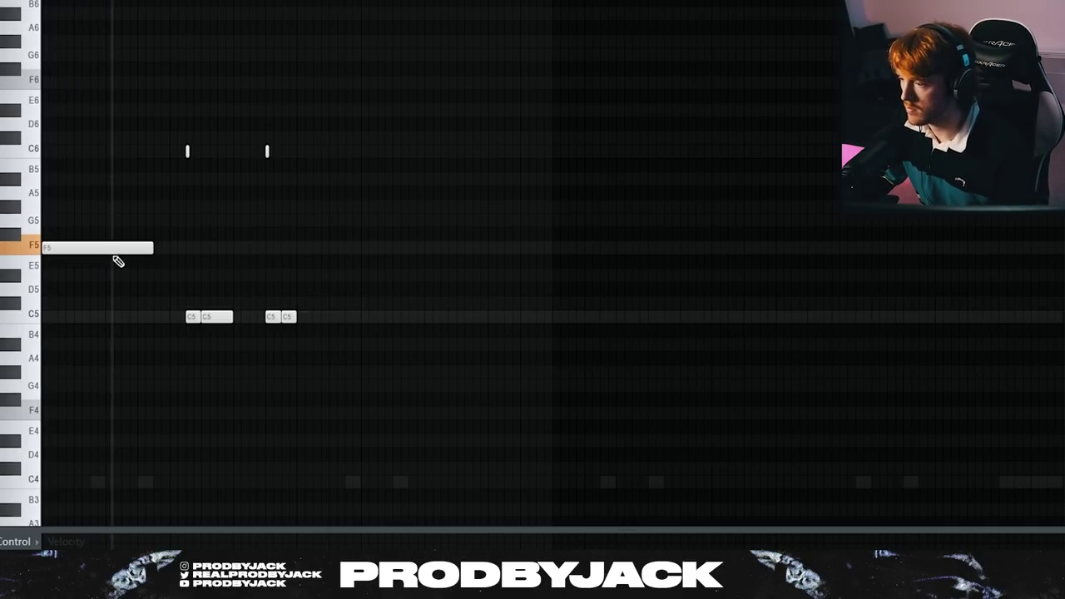
# - Swap the 808 sample for Drill 808 (1) and make the C5 note leading into bar 3 half a bar long, checking it in playback
pyautogui.click(16, 182)
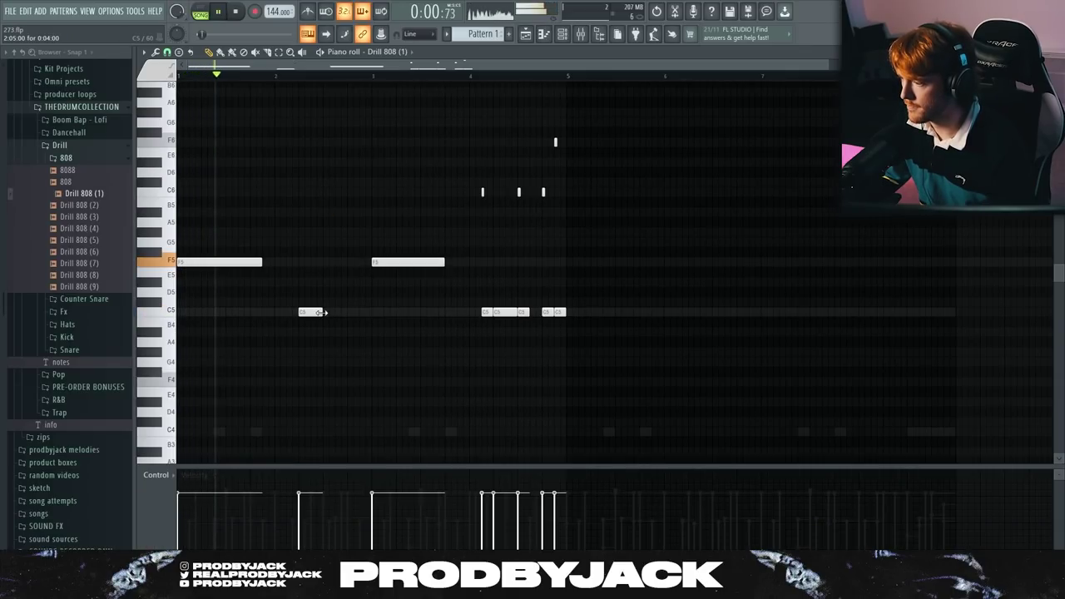
pyautogui.moveTo(324, 312); pyautogui.dragTo(372, 313)
pyautogui.press('space')
pyautogui.press('space')
pyautogui.press('space')
pyautogui.press('space')
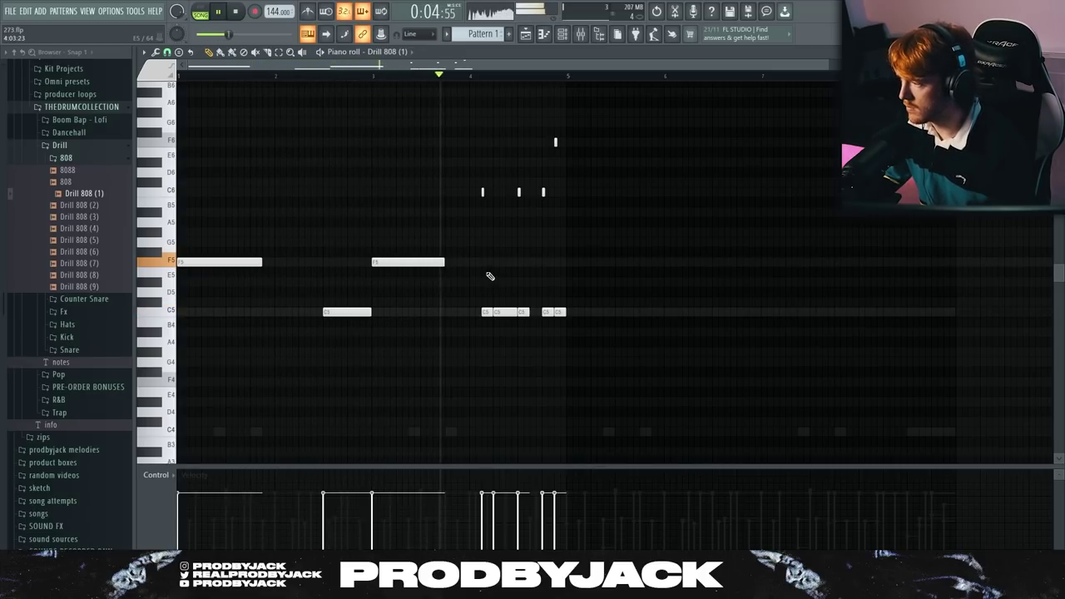
# - Duplicate the four-bar 808 phrase and try a SoundShifter transposition of -3 semitones on the master channel
pyautogui.hotkey('ctrl', 'b')
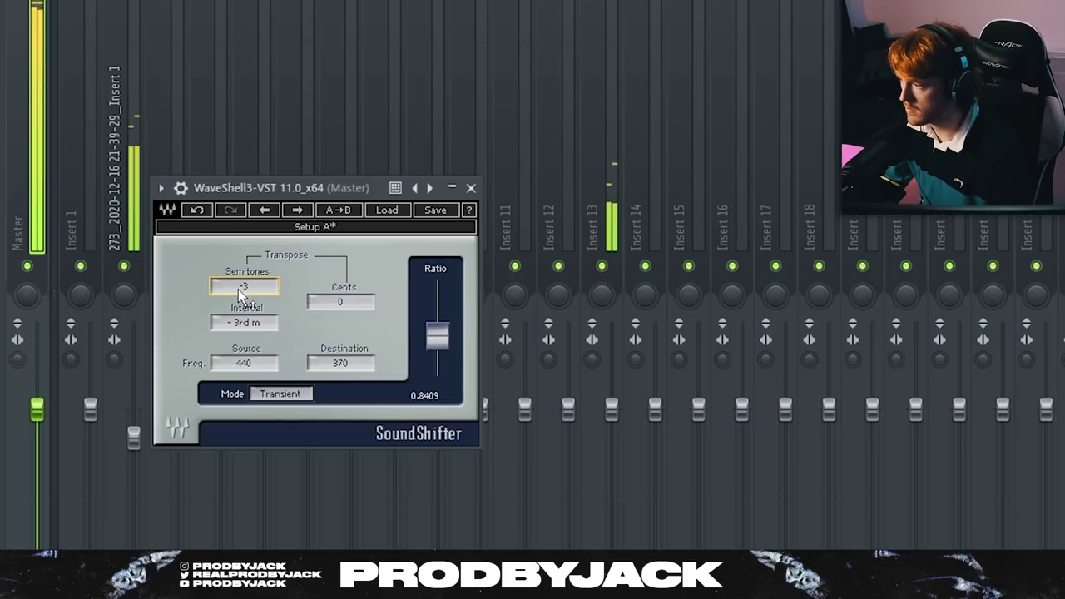
pyautogui.press('space')
pyautogui.scroll(3, 237, 288)
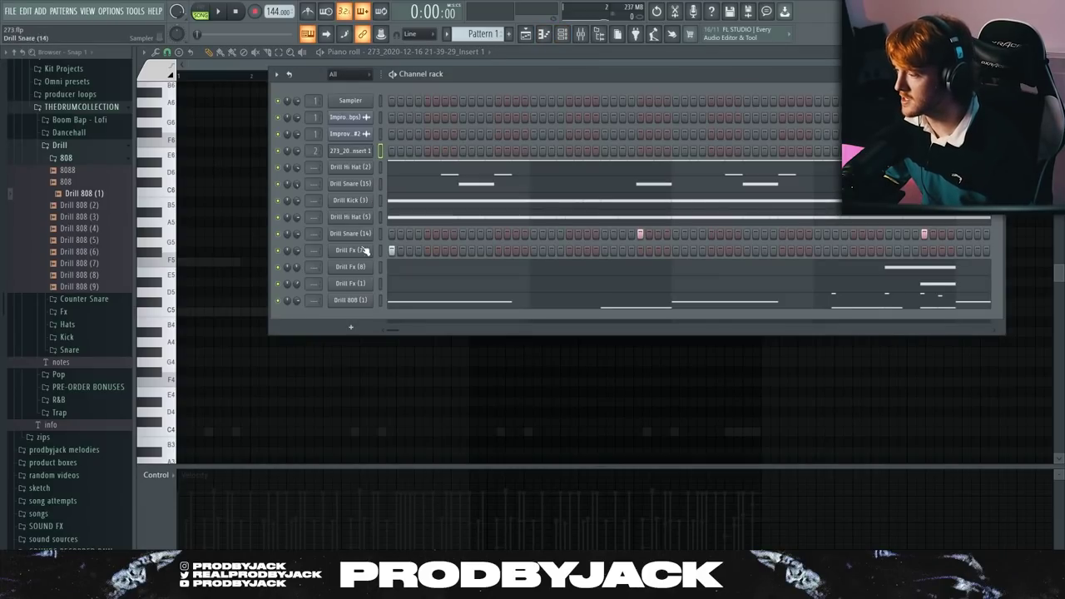
# - Transpose the Drill 808 (1) notes down three semitones in the piano roll, putting the line on D5 and A4
pyautogui.rightClick(366, 298)
pyautogui.click(385, 301)
pyautogui.press('space')
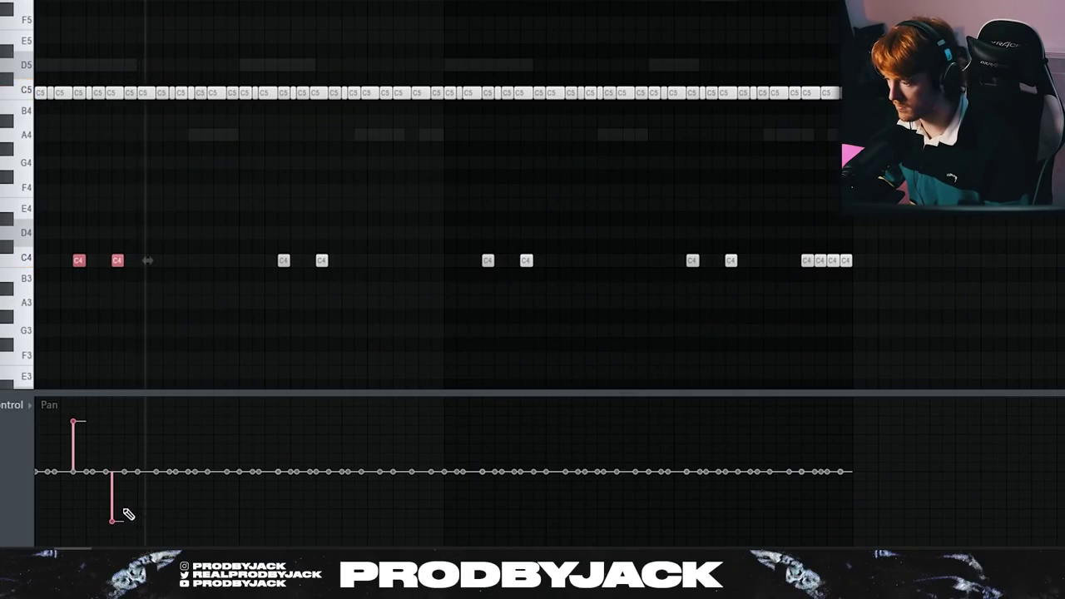
# - Pan the two low C4 hi-hat notes in bar 3 apart, the first to the right and the second to the left
pyautogui.moveTo(266, 233); pyautogui.dragTo(337, 281)
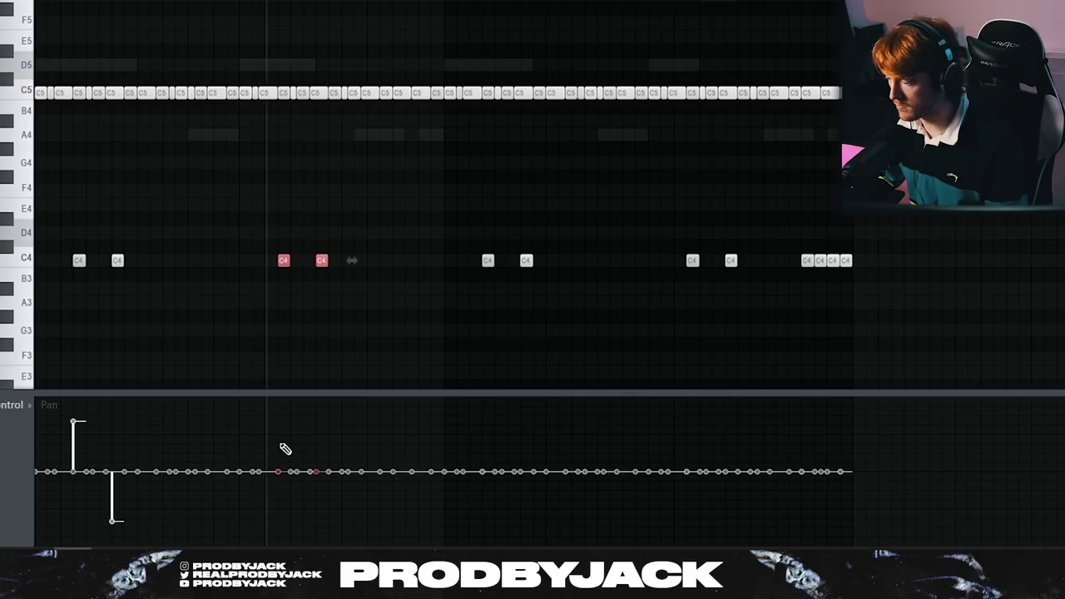
pyautogui.moveTo(283, 509); pyautogui.dragTo(286, 420)
pyautogui.moveTo(313, 478); pyautogui.dragTo(316, 532)
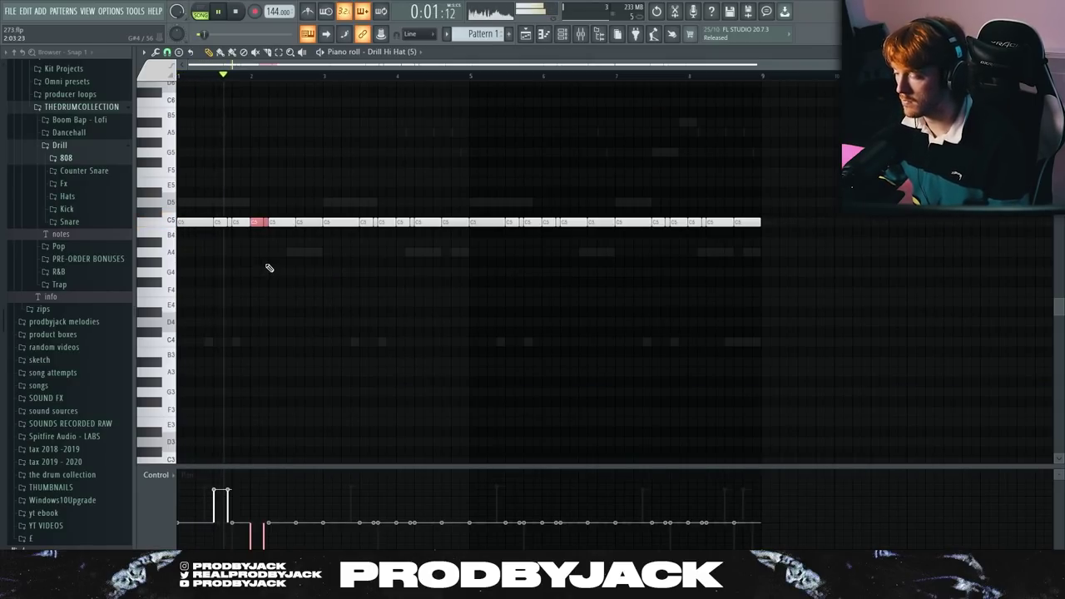
# - Pan the Drill Hi Hat (5) note pair midway through bar 3 to the right and the pair opening bar 4 to the left
pyautogui.moveTo(371, 231); pyautogui.dragTo(402, 237)
pyautogui.click(372, 223)
pyautogui.scroll(4, 378, 254)
pyautogui.press('space')
pyautogui.scroll(-4, 392, 270)
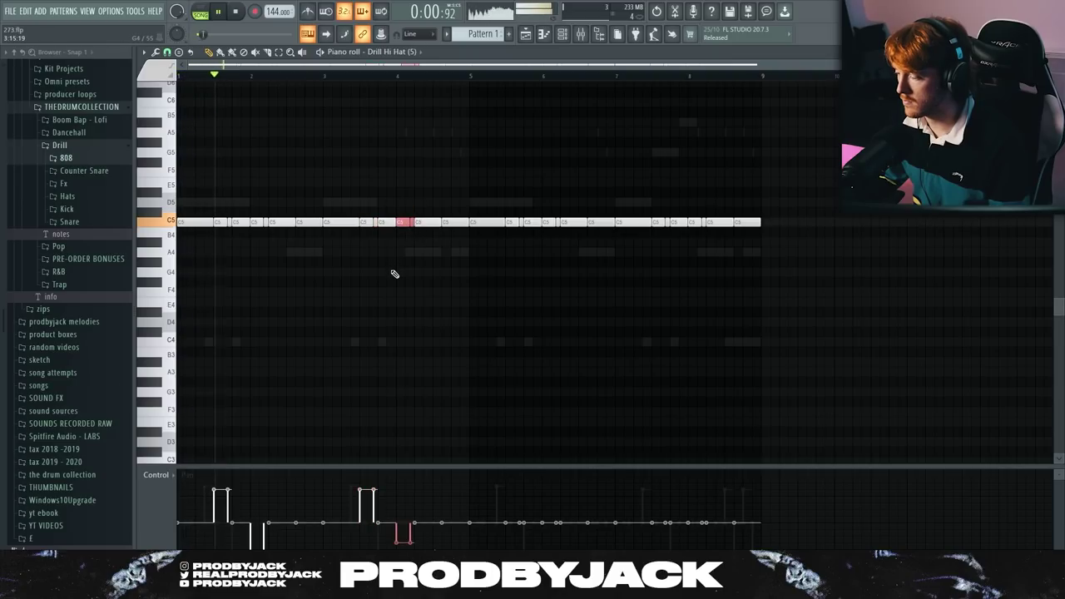
pyautogui.keyDown('ctrl'); pyautogui.click(335, 293); pyautogui.keyUp('ctrl')
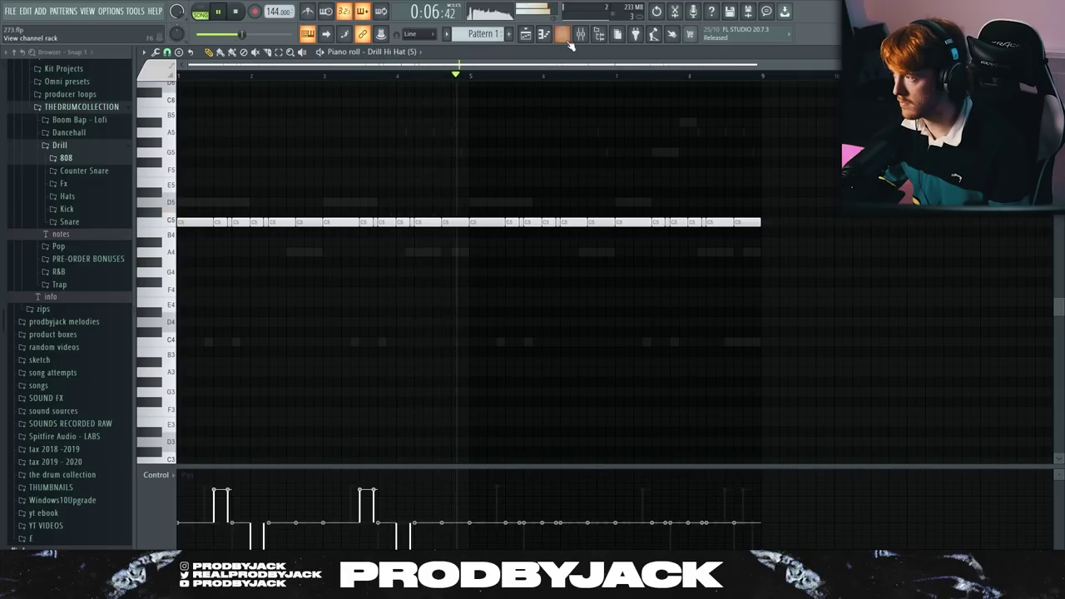
# - Audition the hats in the Counter Snare folder and load Drill Hi Hat (17) onto the Drill Hi Hat (5) channel for playback
pyautogui.click(92, 288)
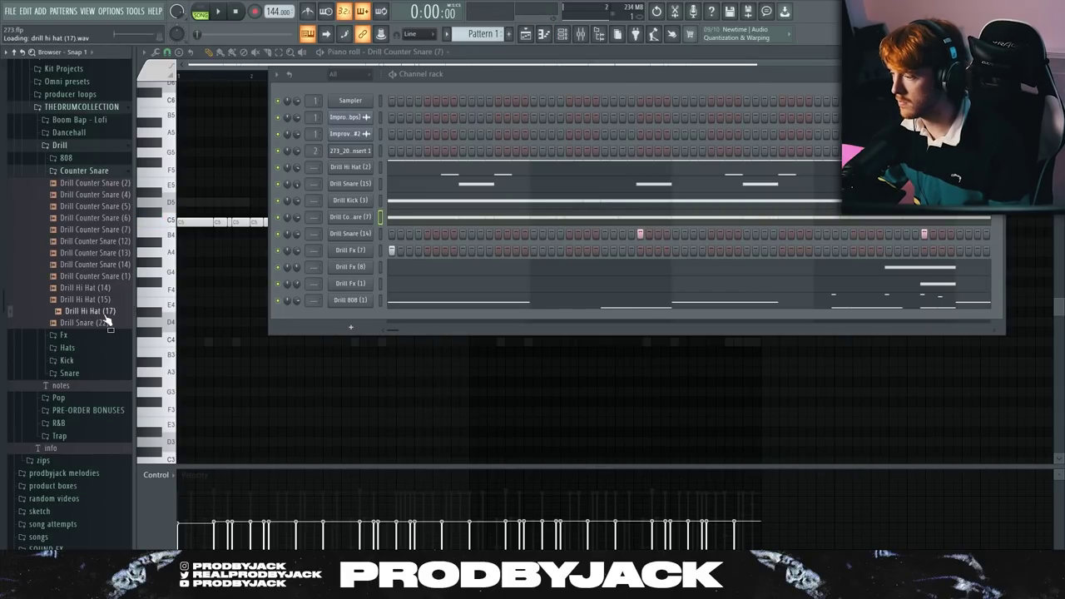
pyautogui.moveTo(330, 219); pyautogui.dragTo(337, 220)
pyautogui.press('space')
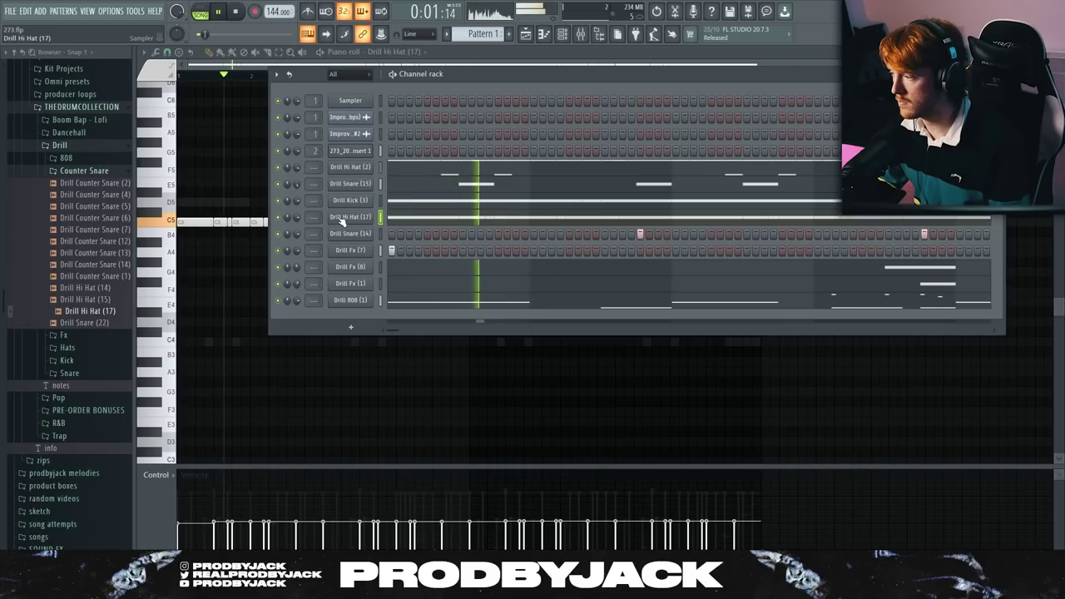
# - Collapse the Counter Snare folder and view the mixer levels during song playback, with playback stopped at the end
pyautogui.click(90, 173)
pyautogui.rightClick(382, 218)
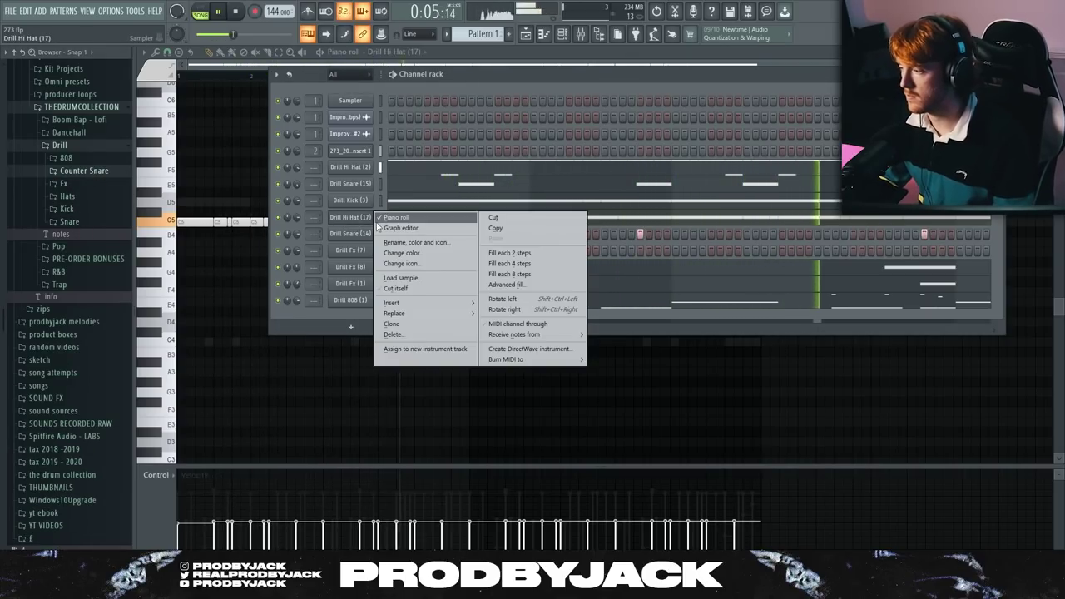
pyautogui.click(384, 218)
pyautogui.click(563, 36)
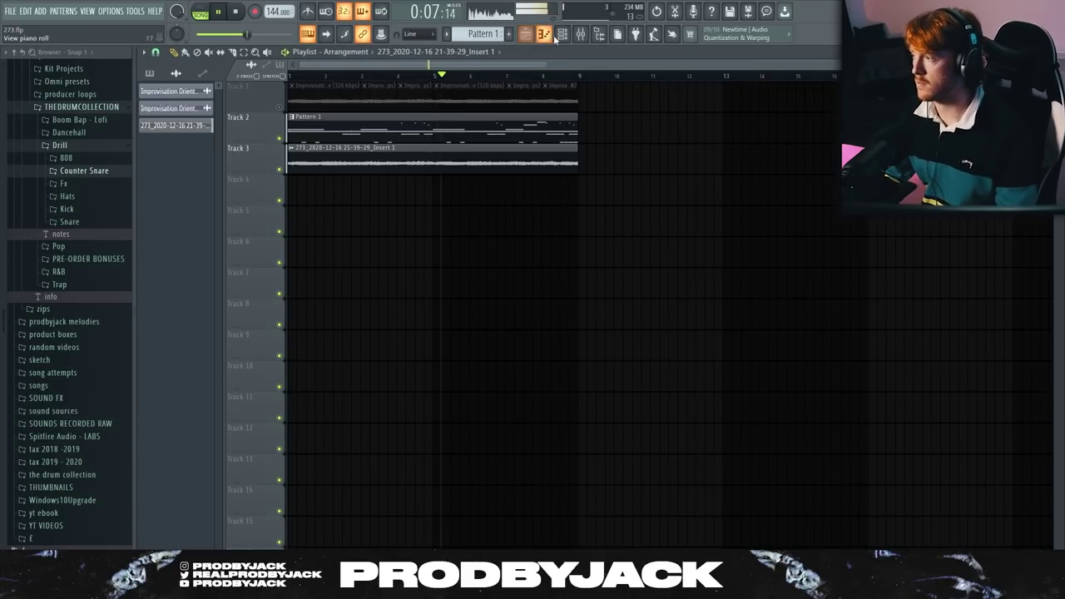
pyautogui.click(562, 35)
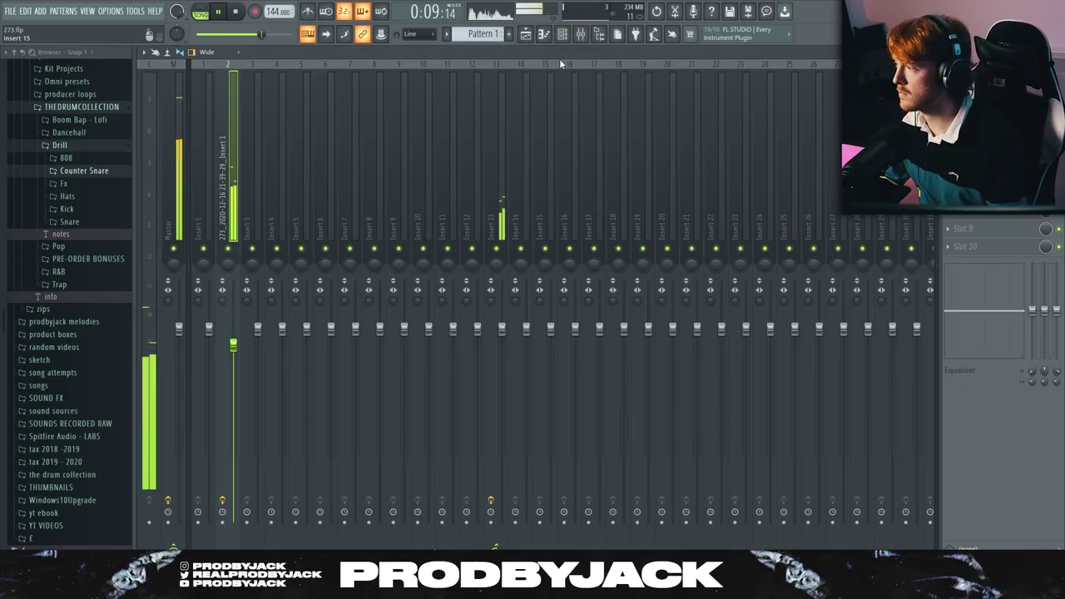
pyautogui.press('space')
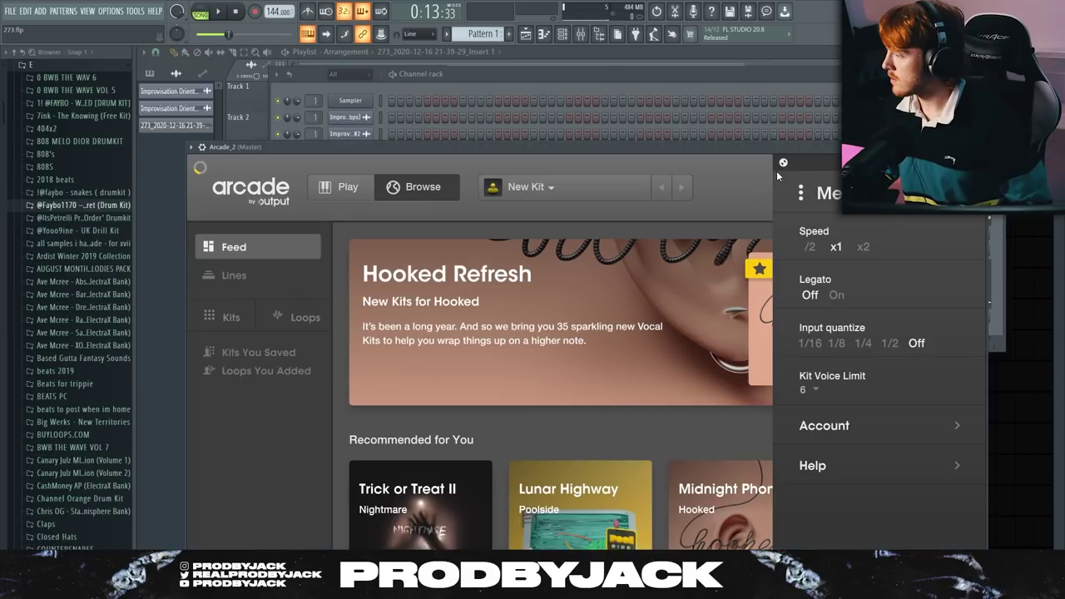
# - Browse Arcade's lines, open Passport and search it for "arabic"
pyautogui.click(776, 172)
pyautogui.click(736, 183)
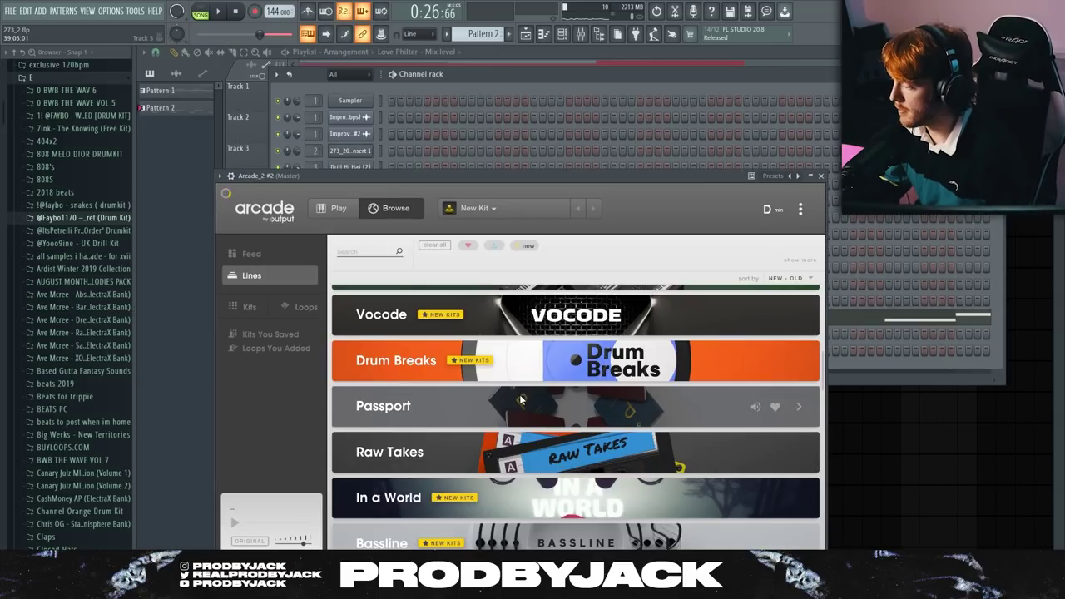
pyautogui.click(358, 409)
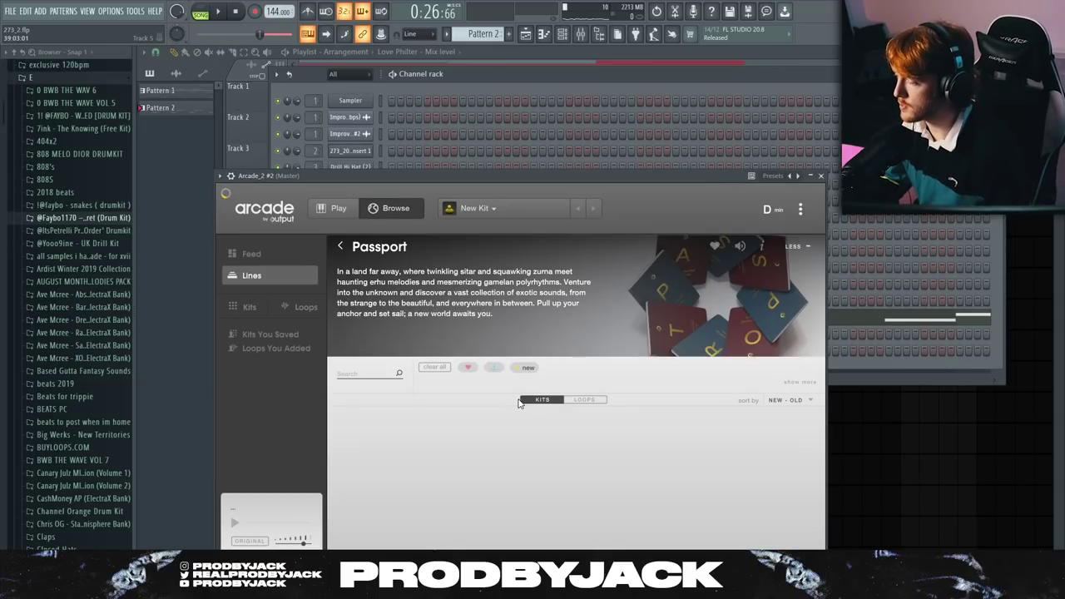
pyautogui.click(361, 371)
pyautogui.write('arabic')
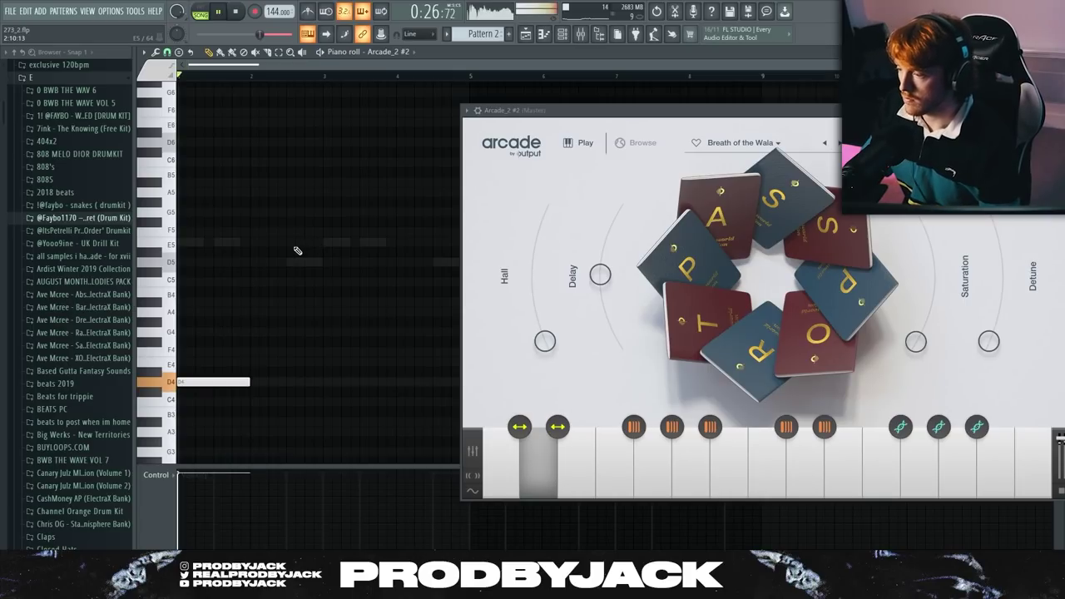
# - Try a one-bar F5 note at bar 3 of the Arcade_2 #2 piano roll
pyautogui.click(343, 232)
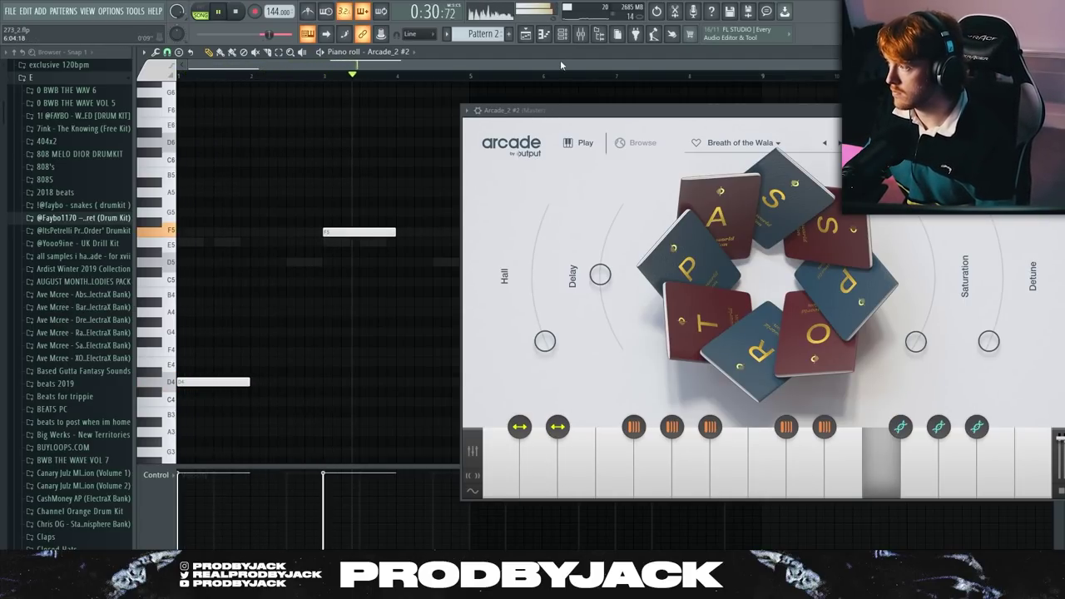
pyautogui.click(562, 33)
pyautogui.rightClick(349, 316)
pyautogui.click(391, 416)
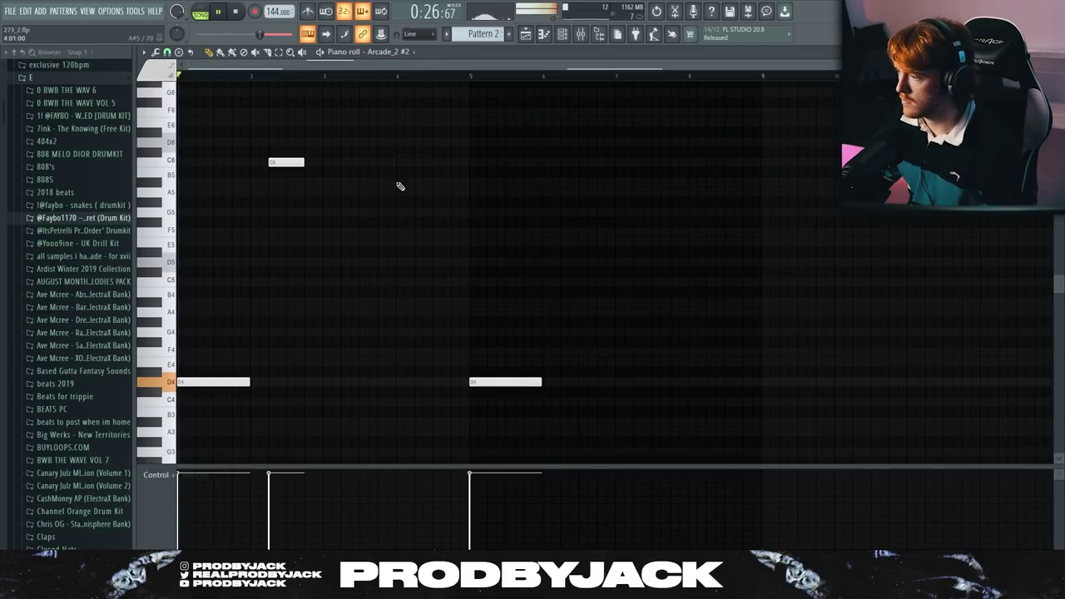
# - Try an A5 note at bar 4 of the Arcade_2 #2 piano roll, lengthened to one bar, and remove it
pyautogui.click(399, 194)
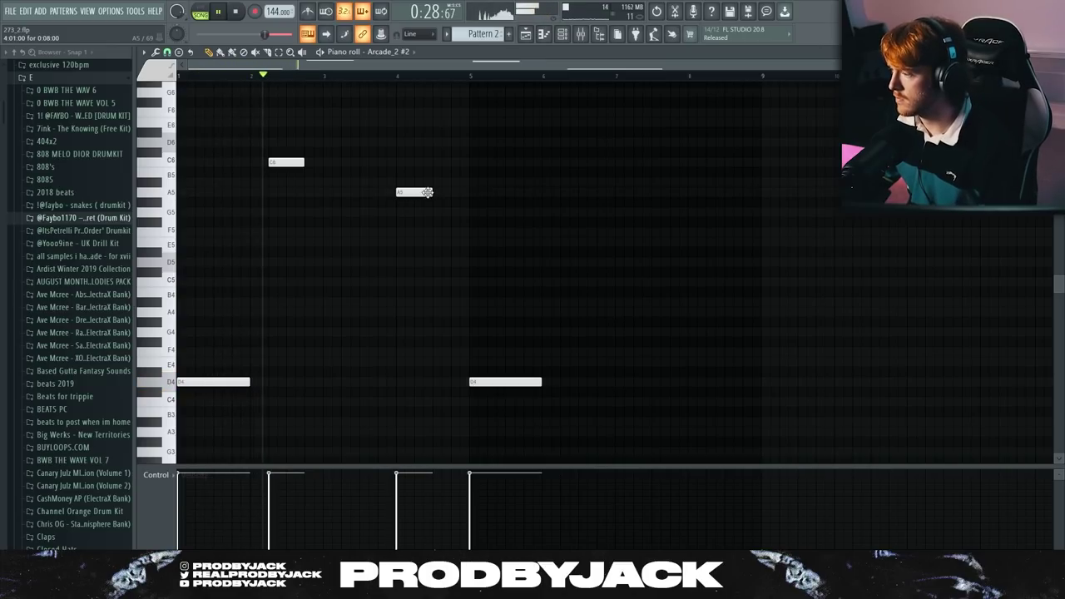
pyautogui.moveTo(430, 193); pyautogui.dragTo(460, 193)
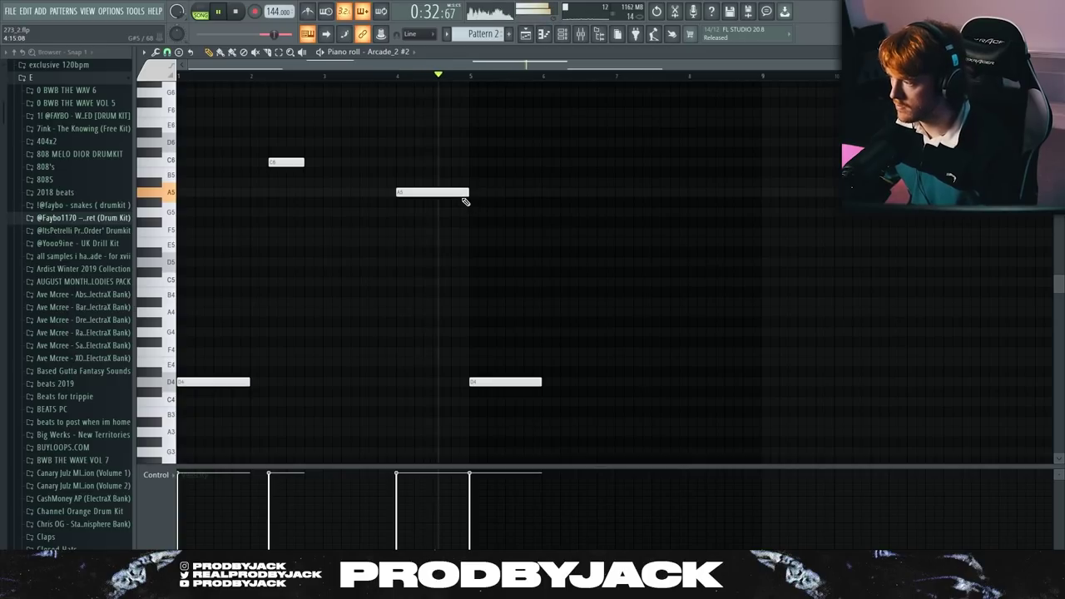
pyautogui.press('space')
pyautogui.rightClick(435, 194)
# - Place one-bar F5 notes at bar 4 and late in bar 7 of the Arcade_2 #2 piano roll
pyautogui.click(397, 211)
pyautogui.moveTo(410, 213); pyautogui.dragTo(411, 231)
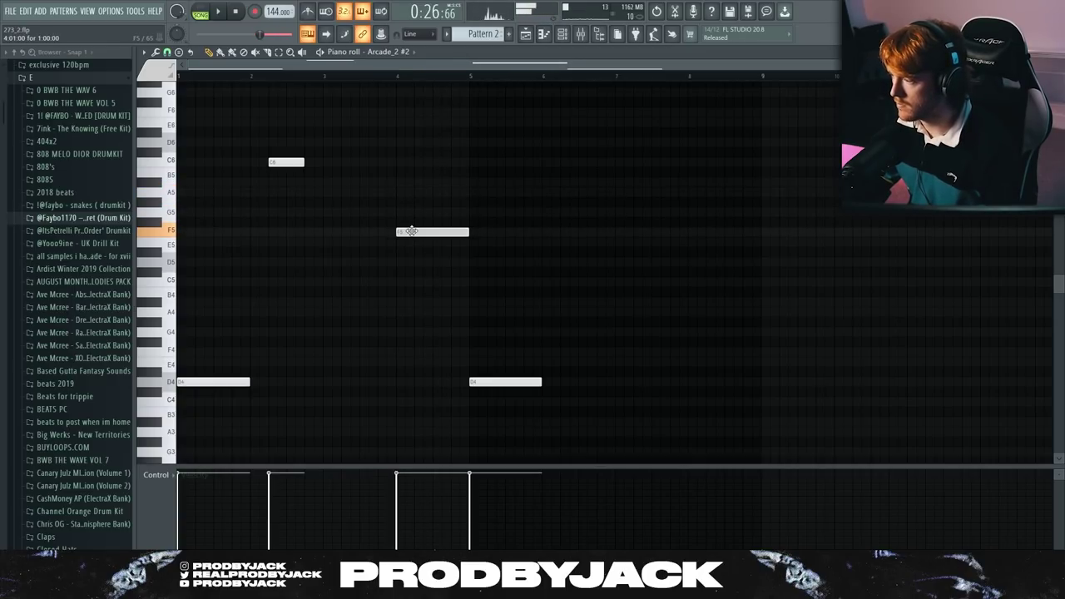
pyautogui.click(161, 234)
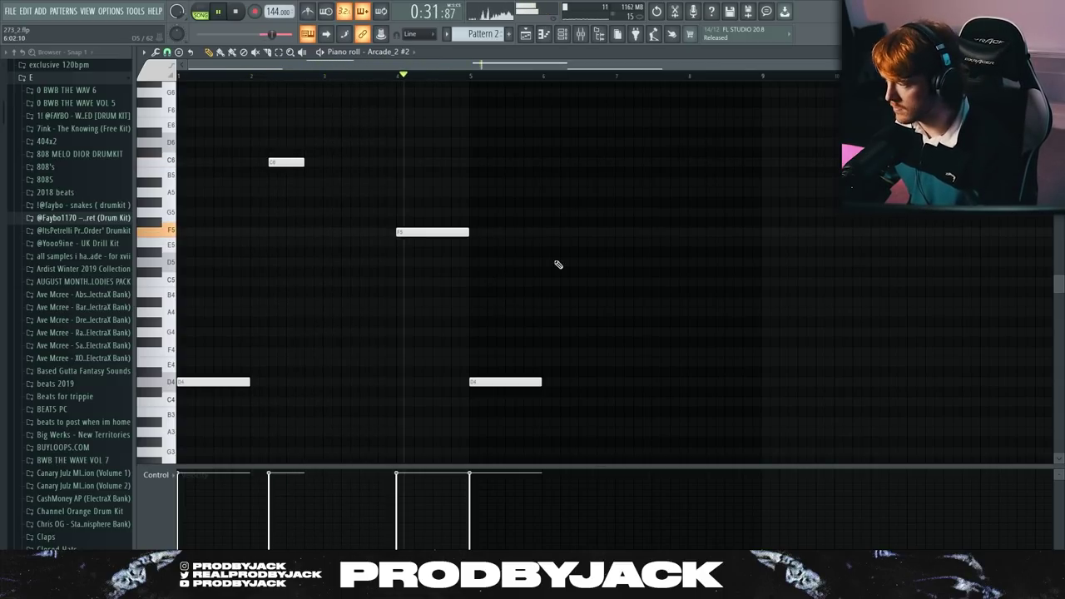
pyautogui.click(707, 231)
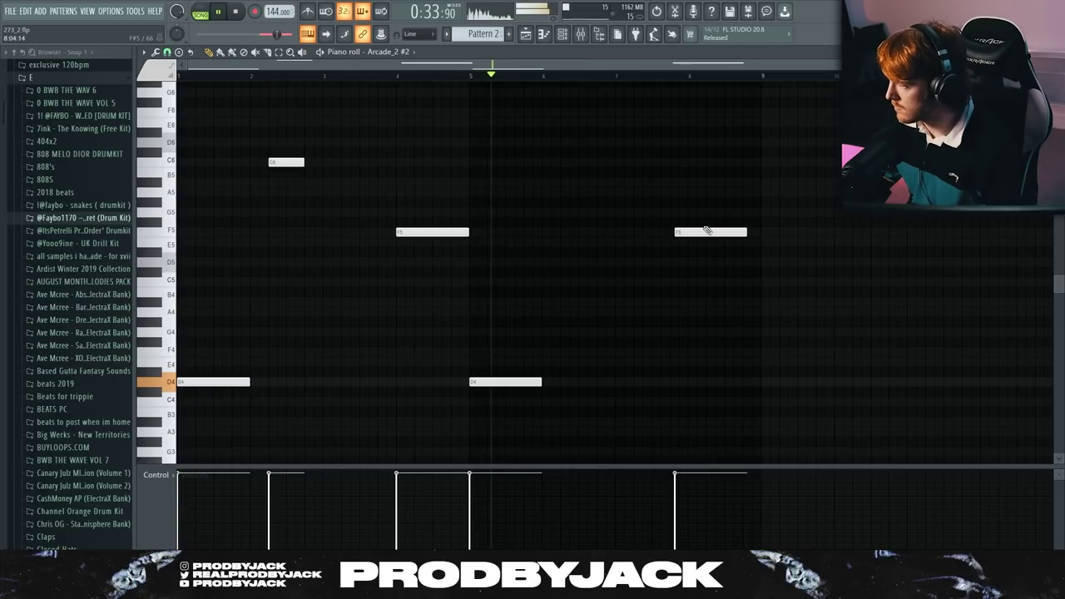
pyautogui.press('F9')
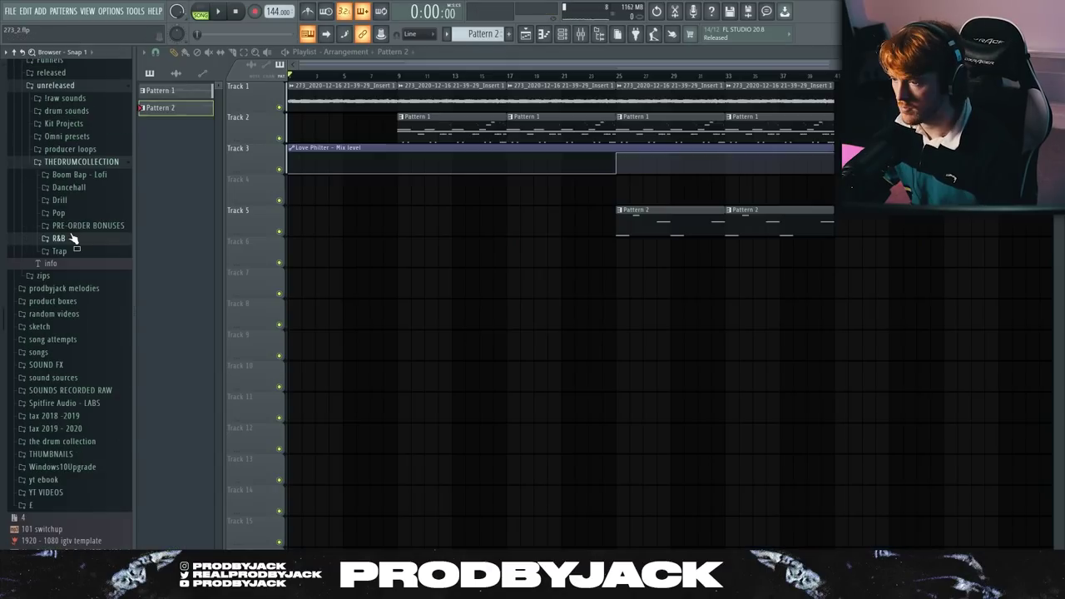
# - Place Drill Fx (24) from the Drill Fx folder on Track 4 midway through bar 8 and check its sample settings
pyautogui.click(59, 199)
pyautogui.click(64, 237)
pyautogui.click(84, 449)
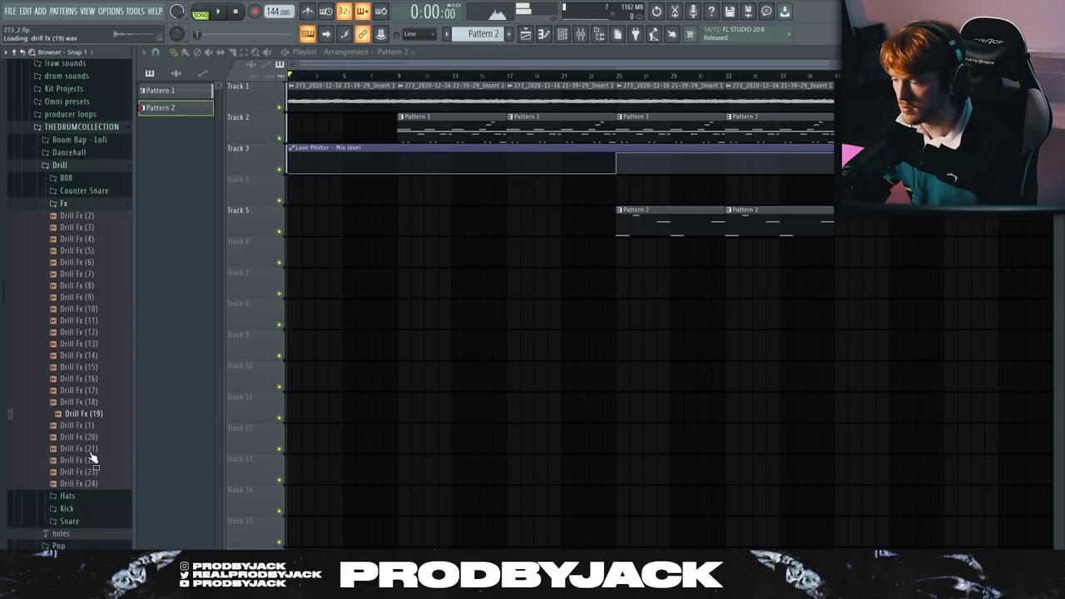
pyautogui.click(93, 459)
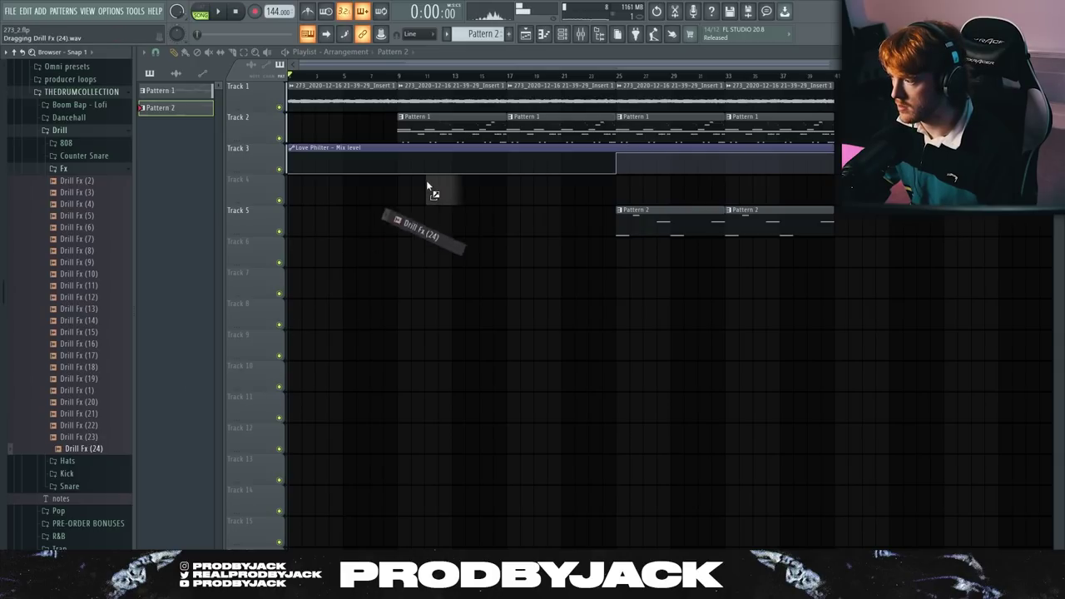
pyautogui.moveTo(398, 196); pyautogui.dragTo(410, 191)
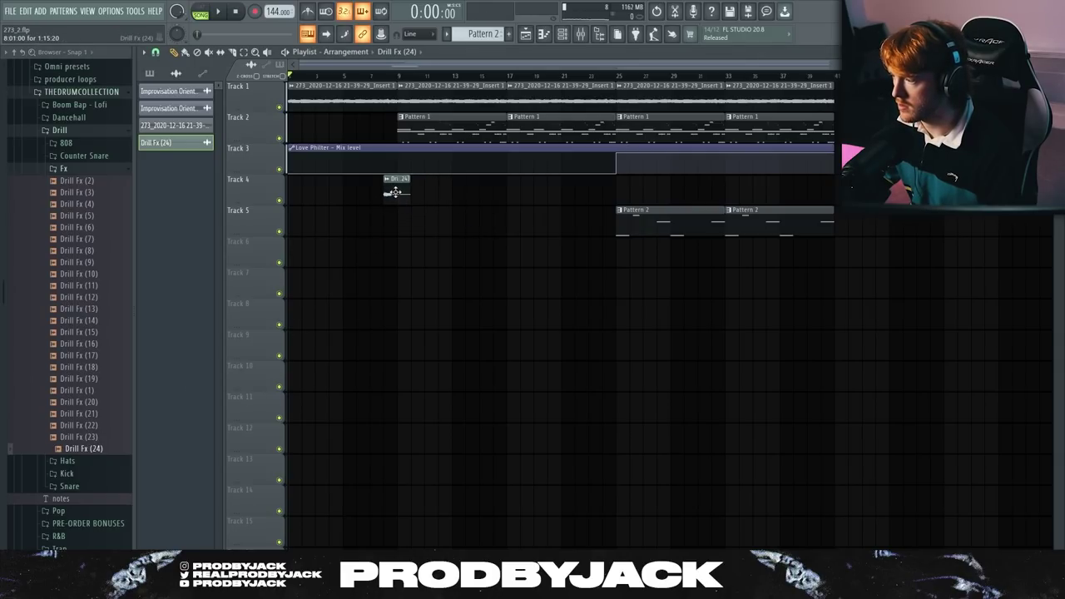
pyautogui.scroll(4, 394, 193)
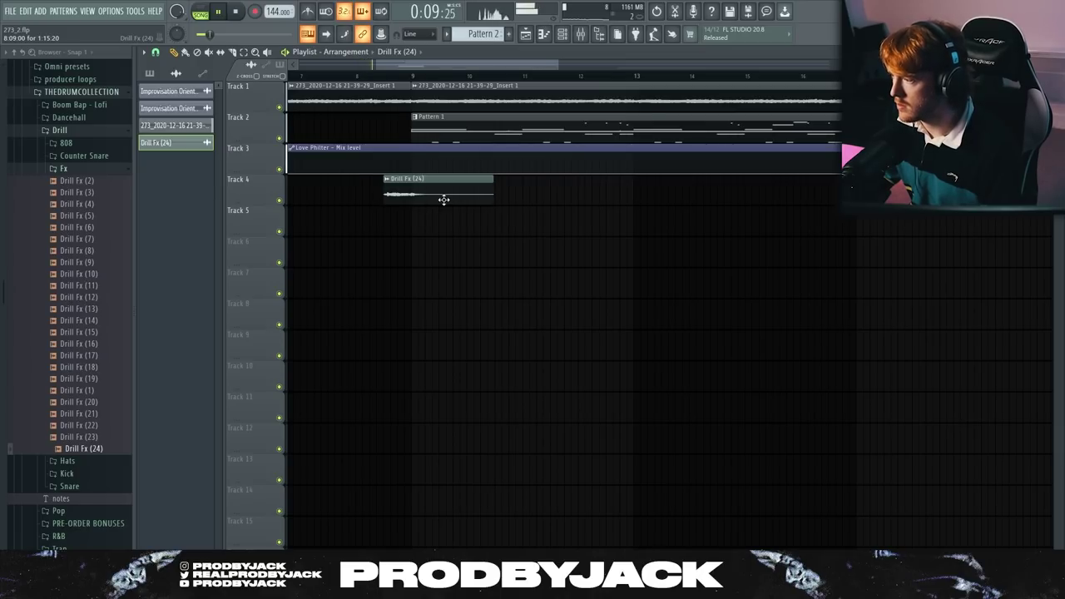
pyautogui.doubleClick(447, 193)
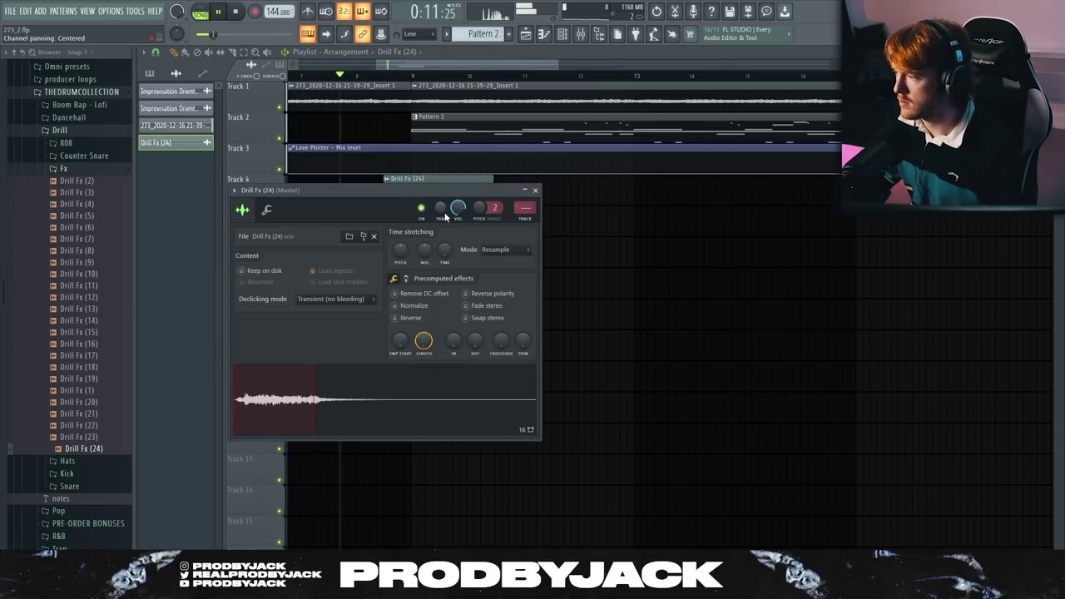
pyautogui.click(601, 266)
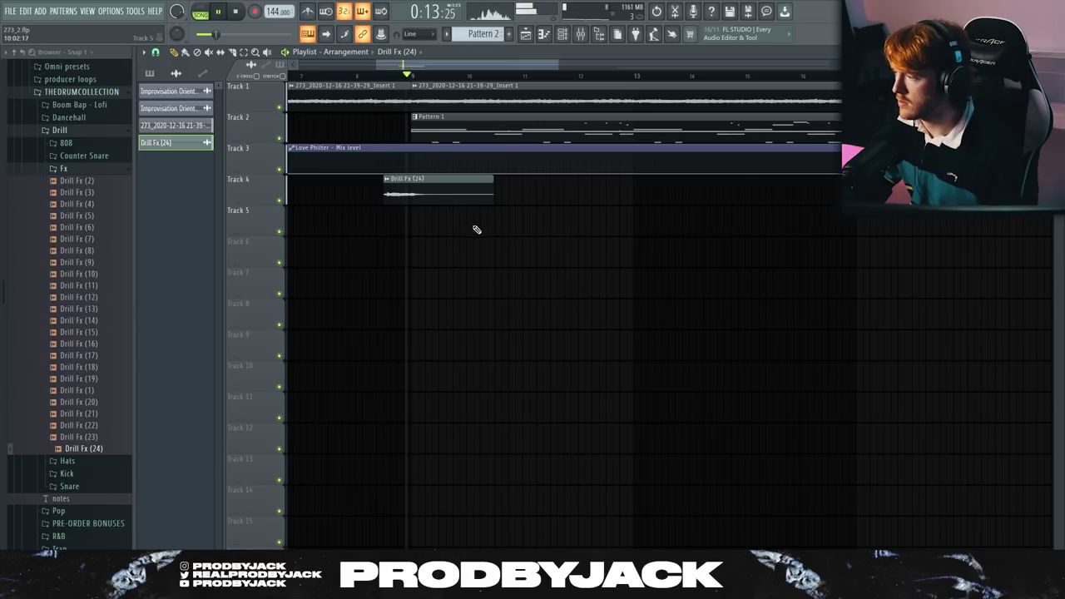
# - Place the Drill Fx (23) sample on Track 5 at bar 5
pyautogui.scroll(-2, 458, 253)
pyautogui.scroll(-1, 456, 253)
pyautogui.click(90, 438)
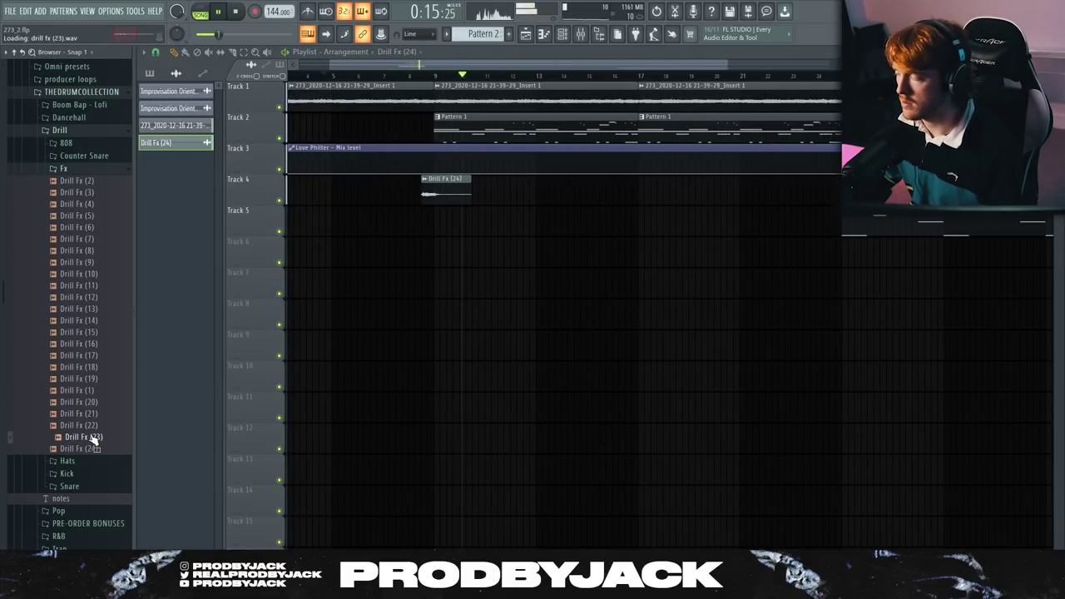
pyautogui.moveTo(90, 439); pyautogui.dragTo(344, 225)
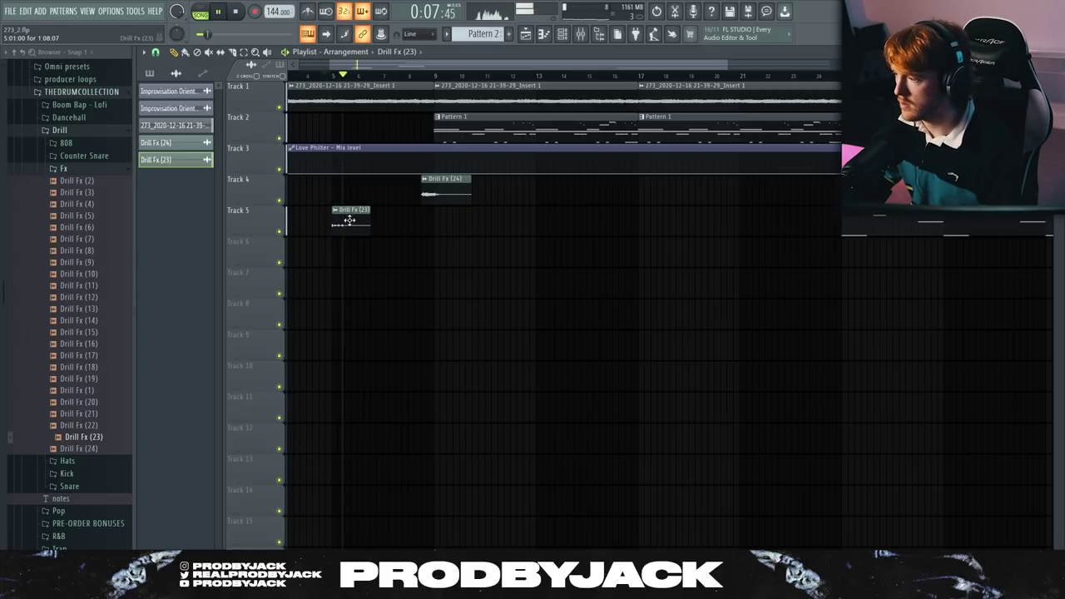
# - Audition the samples from Drill Fx (22) up to Drill Fx (18) and place Drill Fx (19) on Track 5 late in bar 8
pyautogui.click(84, 425)
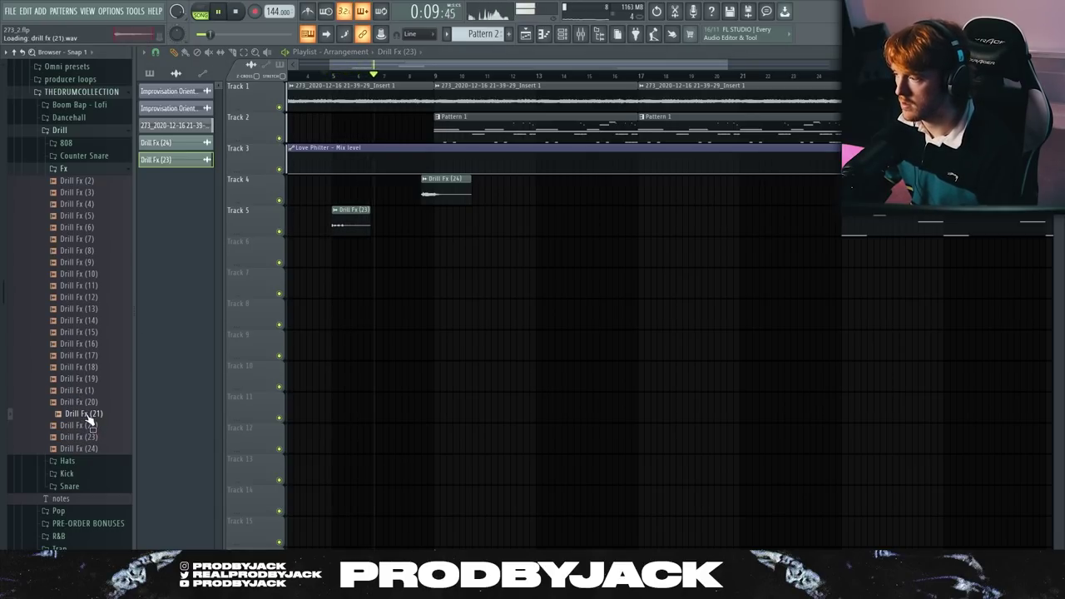
pyautogui.click(86, 403)
pyautogui.press('Up')
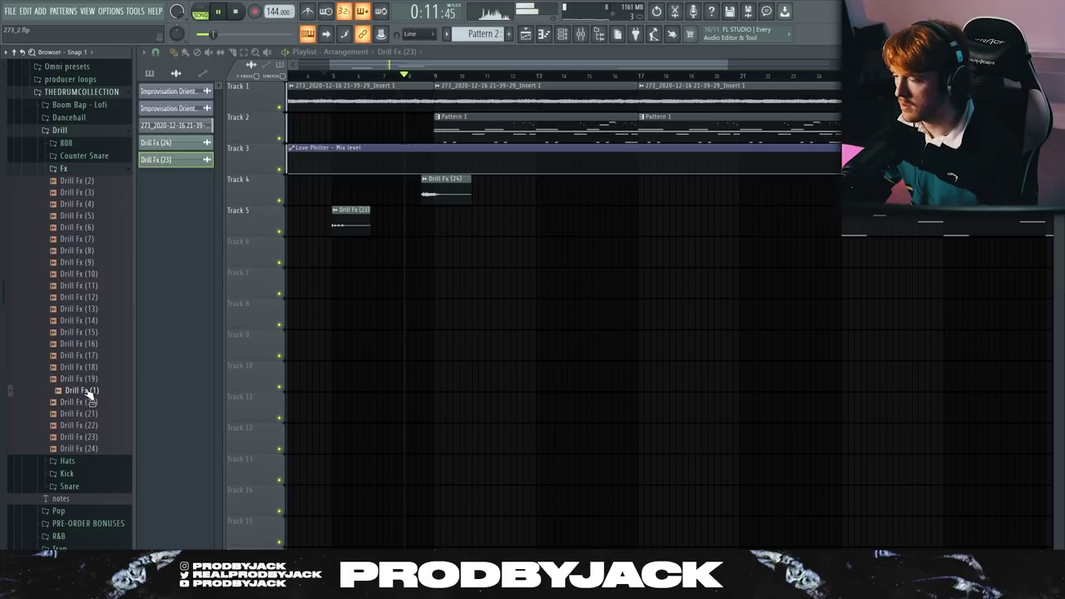
pyautogui.click(86, 380)
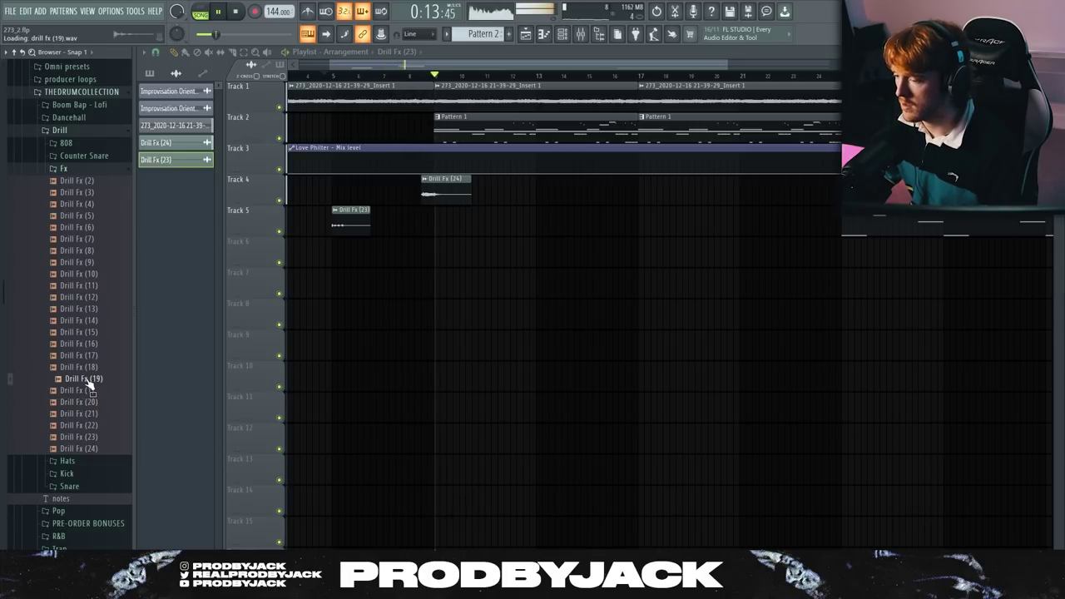
pyautogui.click(85, 358)
pyautogui.press('space')
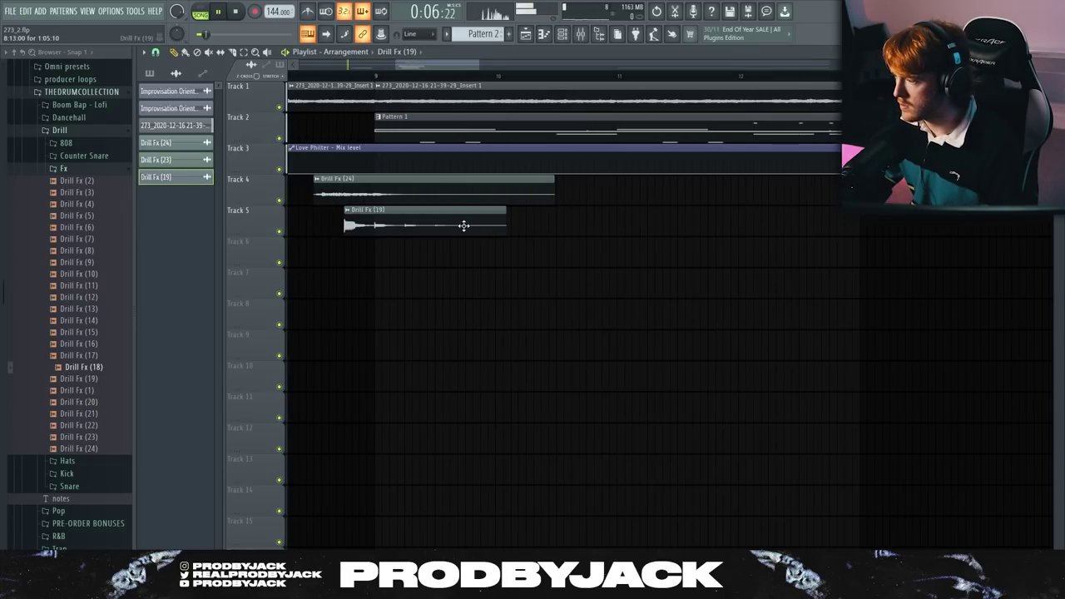
# - Open the Drill Fx (19) sample settings and shift its Track 5 clip one step earlier, to step 12 of bar 8
pyautogui.doubleClick(463, 225)
pyautogui.click(431, 164)
pyautogui.click(420, 271)
pyautogui.press('Escape')
pyautogui.scroll(-3, 498, 308)
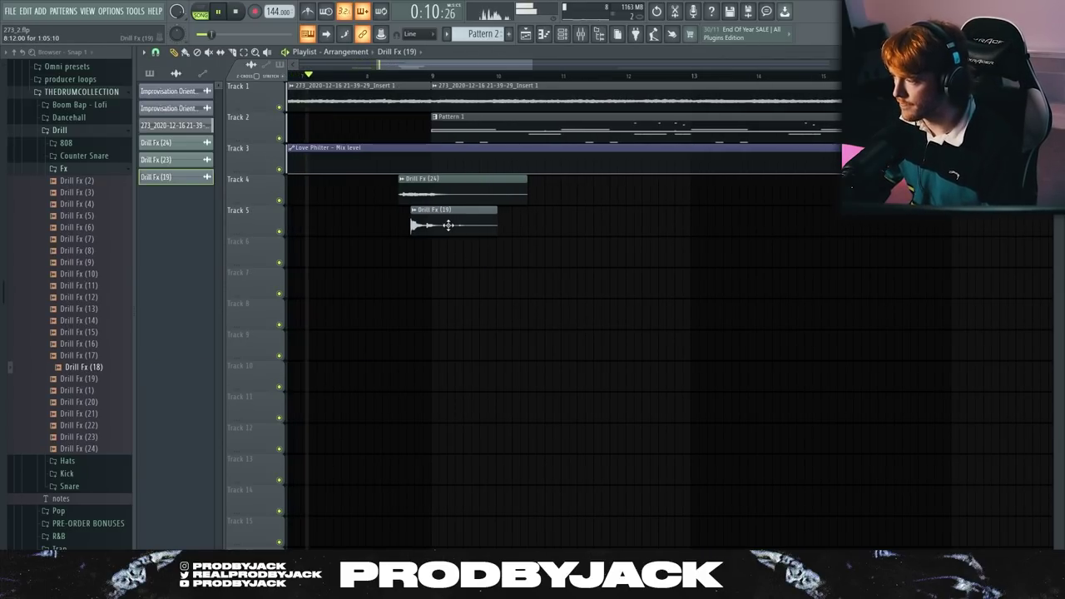
# - Place Drill Fx (2) on Track 6 at bar 1 and route it to mixer track 14 with its low frequencies cut
pyautogui.scroll(3, 457, 256)
pyautogui.scroll(-2, 458, 255)
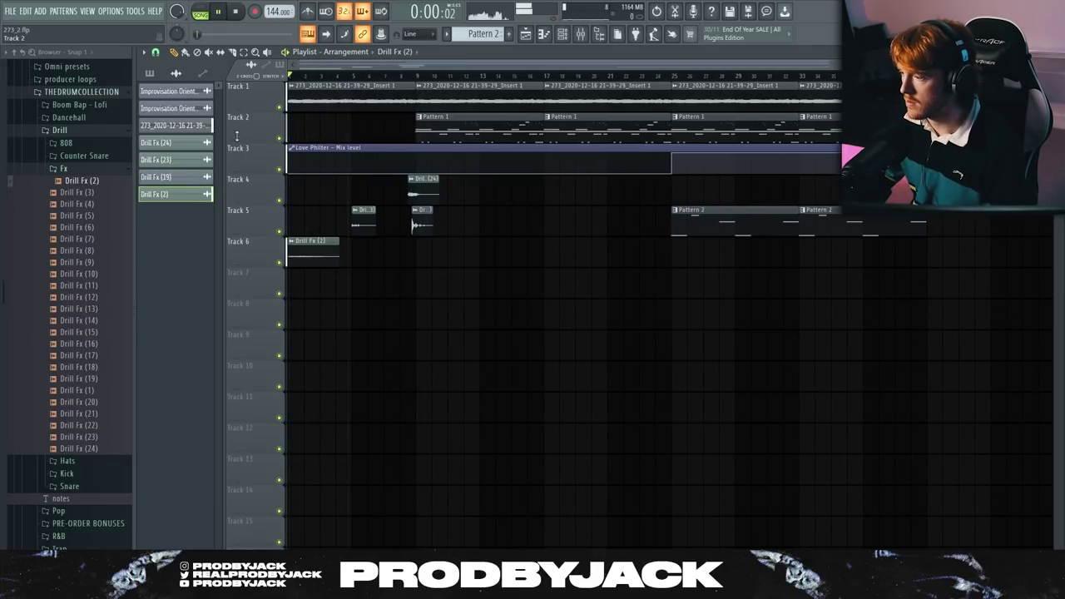
pyautogui.scroll(-1, 297, 293)
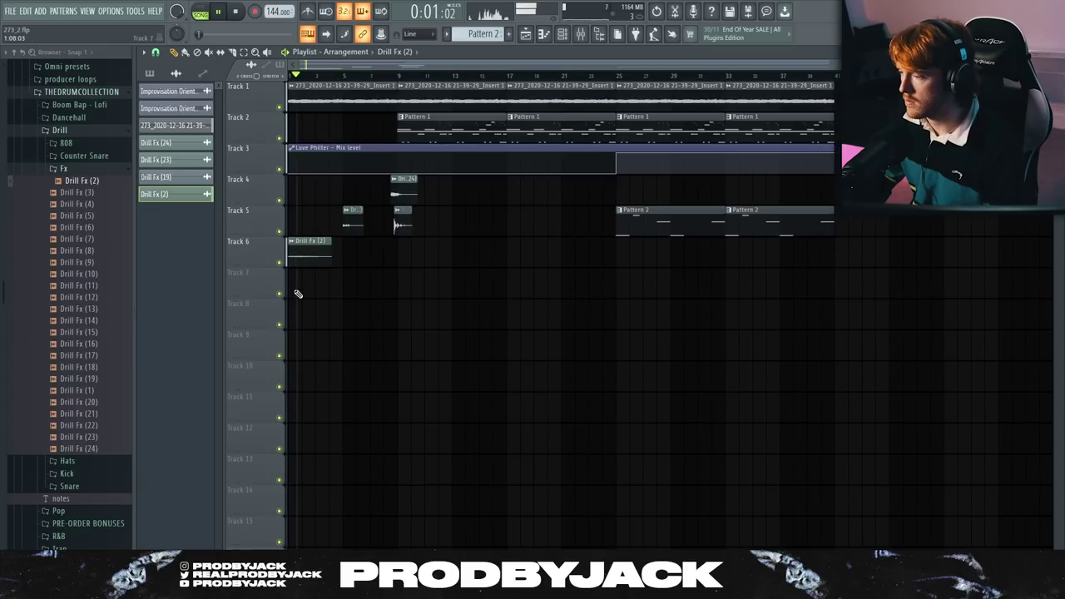
pyautogui.doubleClick(309, 250)
pyautogui.press('F9')
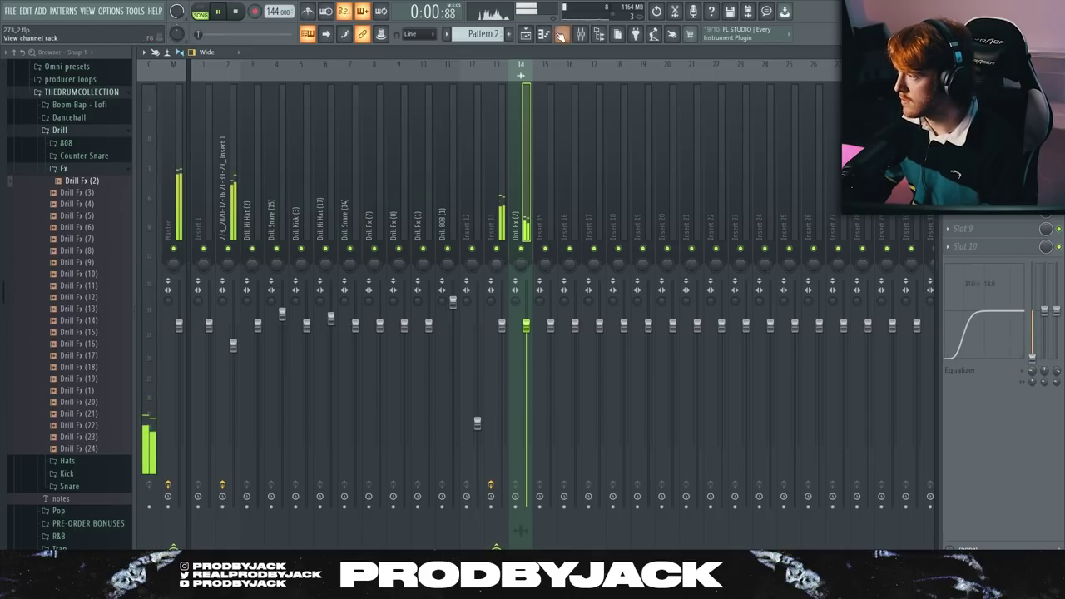
pyautogui.click(525, 35)
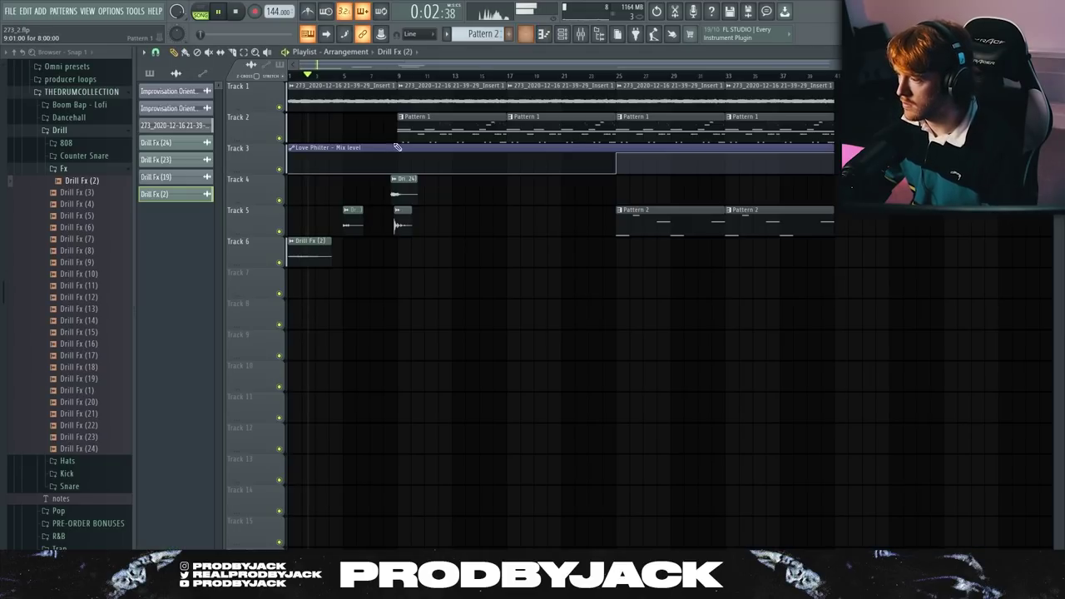
# - Move the Drill Fx clips down to Tracks 13 to 15 and erase the Pattern 1 repeats on Track 5, keeping only the first
pyautogui.doubleClick(356, 220)
pyautogui.rightClick(504, 196)
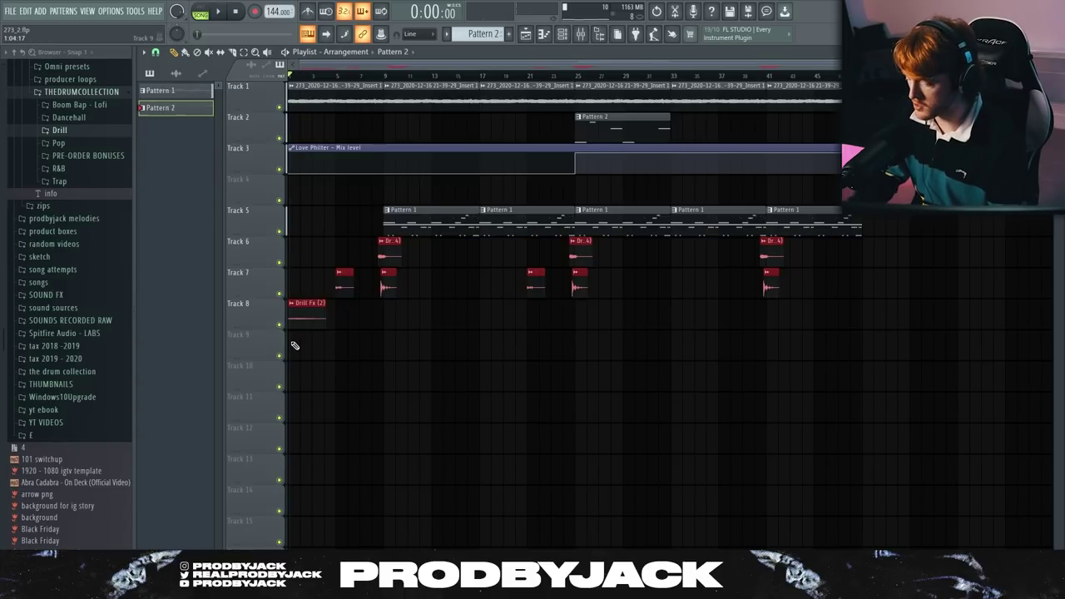
pyautogui.click(408, 313)
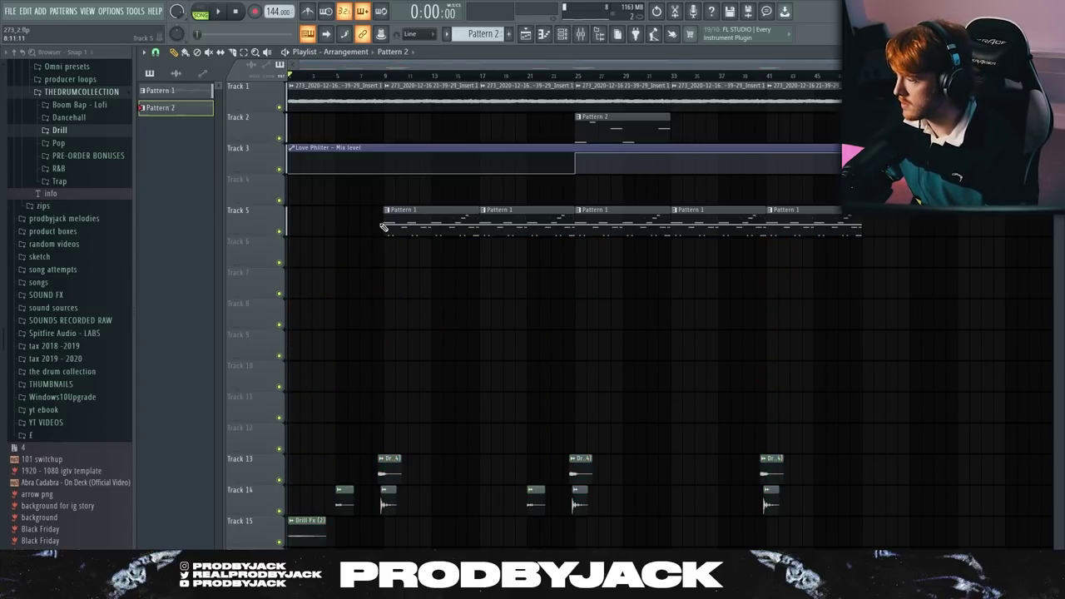
pyautogui.rightClick(533, 221)
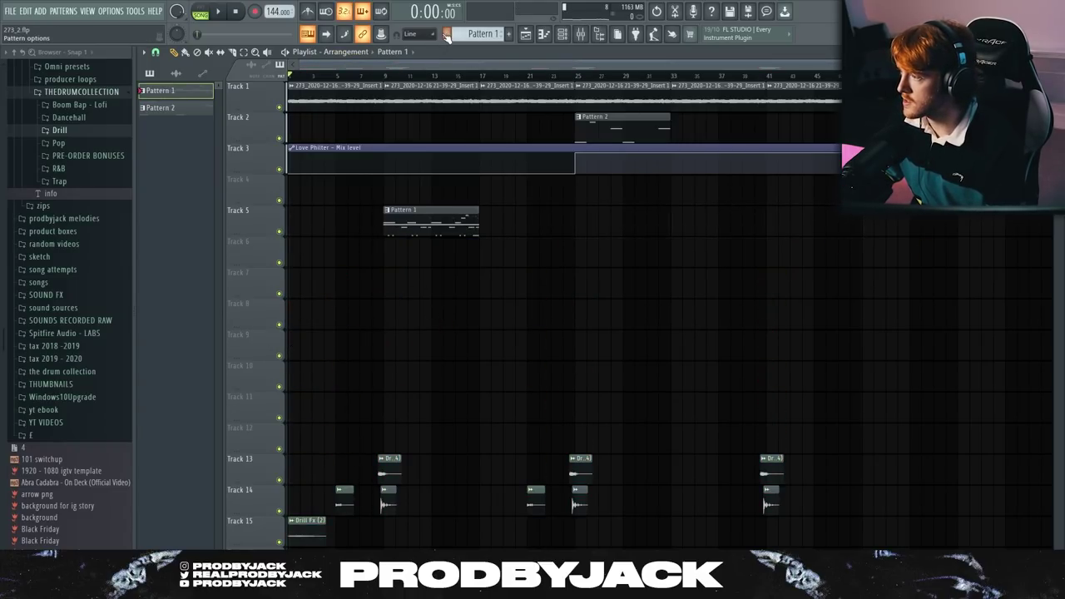
# - Split Pattern 1 by channel into separate patterns for each drum, FX and 808 sound
pyautogui.click(447, 34)
pyautogui.click(516, 221)
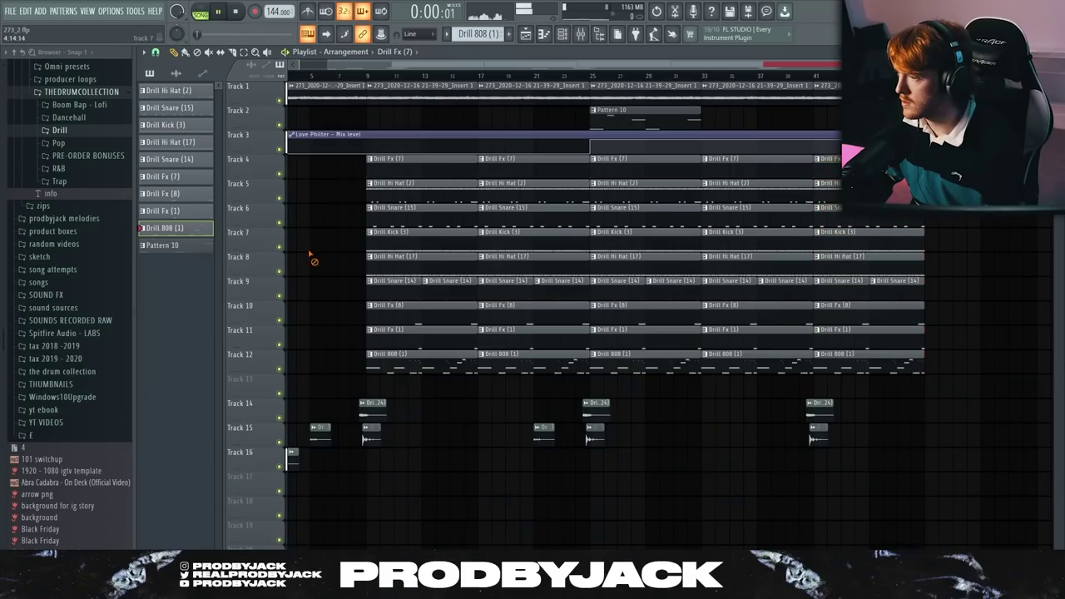
# - Erase the Drill Kick (3) clip on Track 7 and the Drill 808 (1) clip on Track 12 at bar 25
pyautogui.scroll(-2, 353, 70)
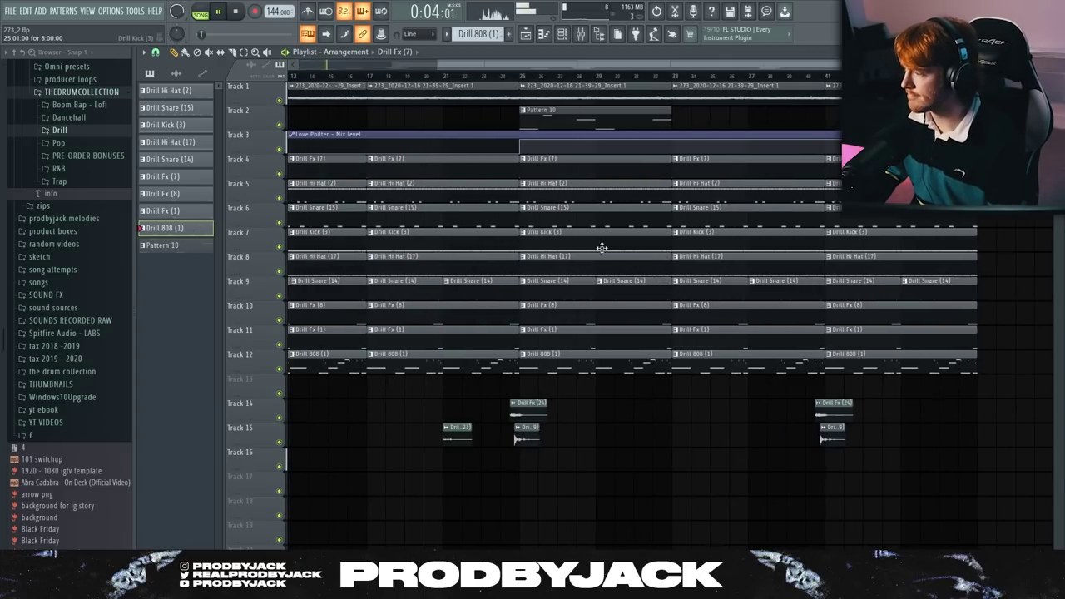
pyautogui.rightClick(592, 240)
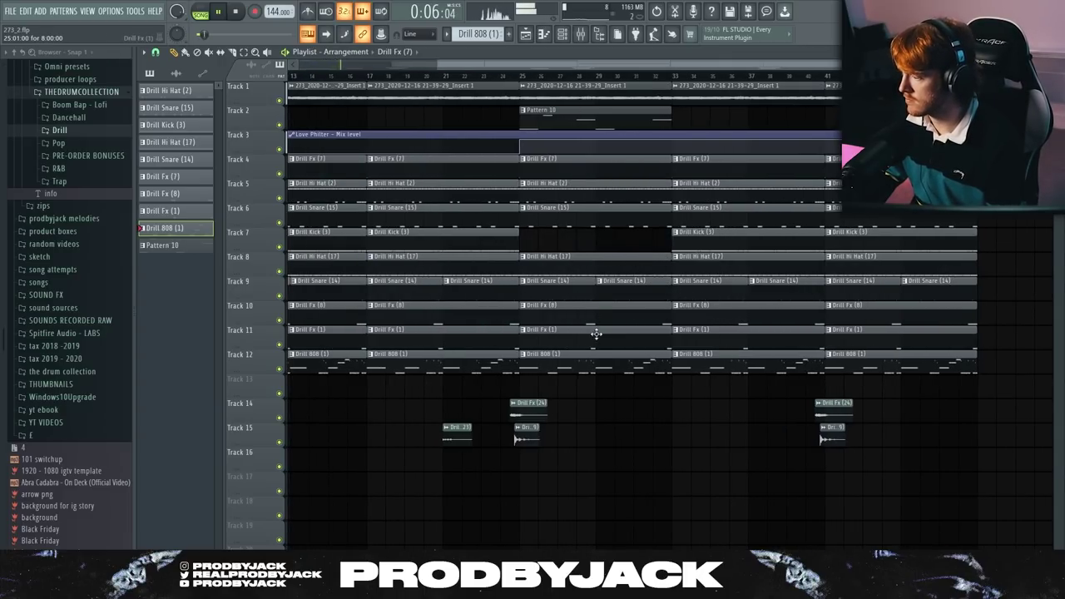
pyautogui.rightClick(586, 358)
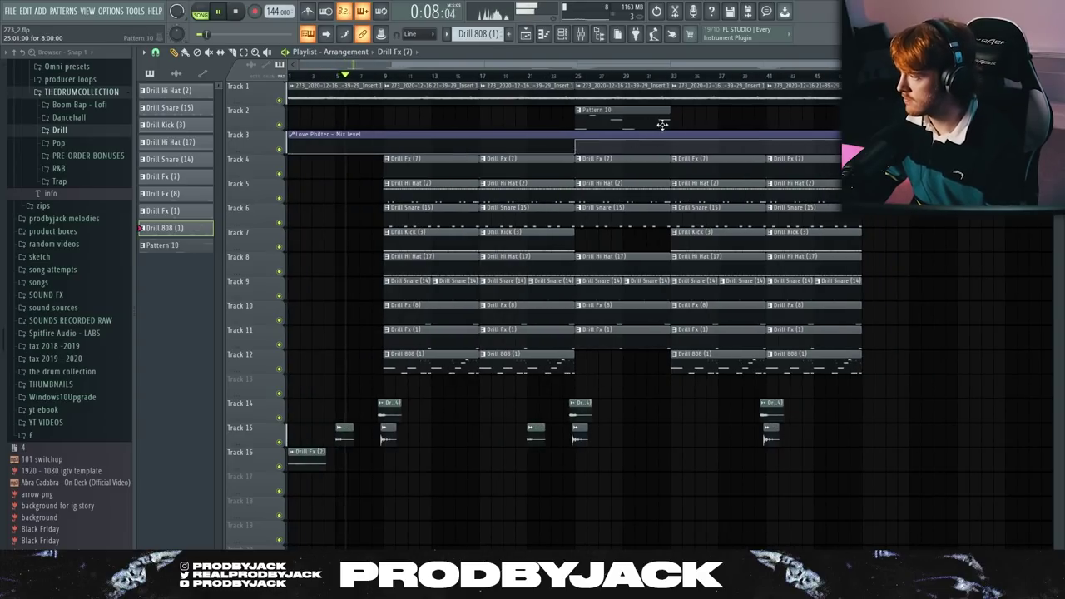
# - Duplicate the Pattern 10 clip on Track 2 so it repeats from bar 33
pyautogui.click(607, 123)
pyautogui.hotkey('ctrl', 'b')
pyautogui.hotkey('ctrl', 'd')
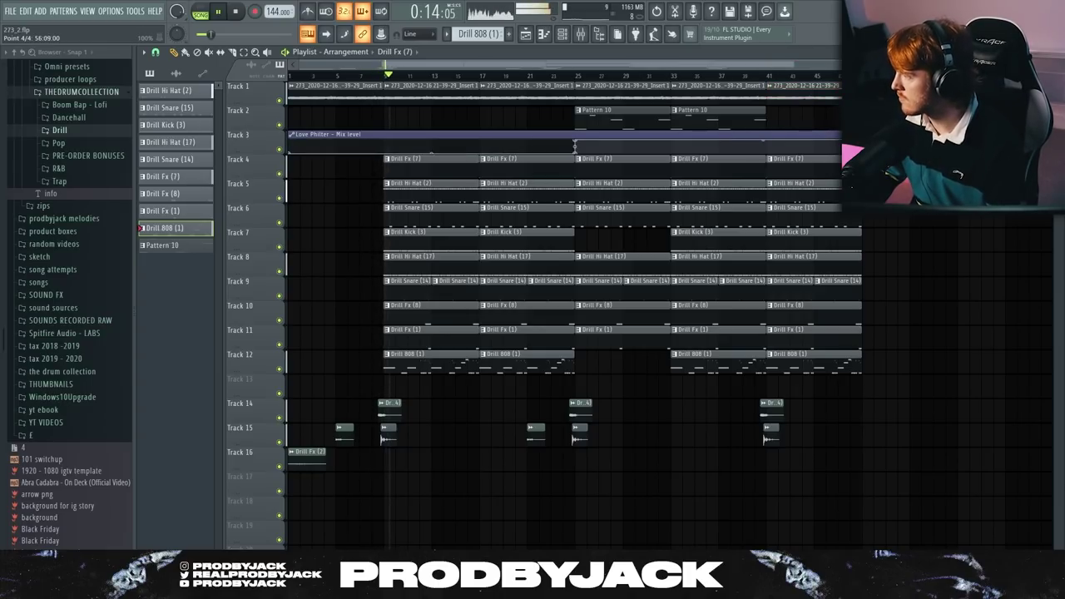
# - Duplicate the bar 41 clips of Drill Fx (7), Drill Hi Hat (2) and Drill Snare (15) to bar 49
pyautogui.scroll(3, 953, 141)
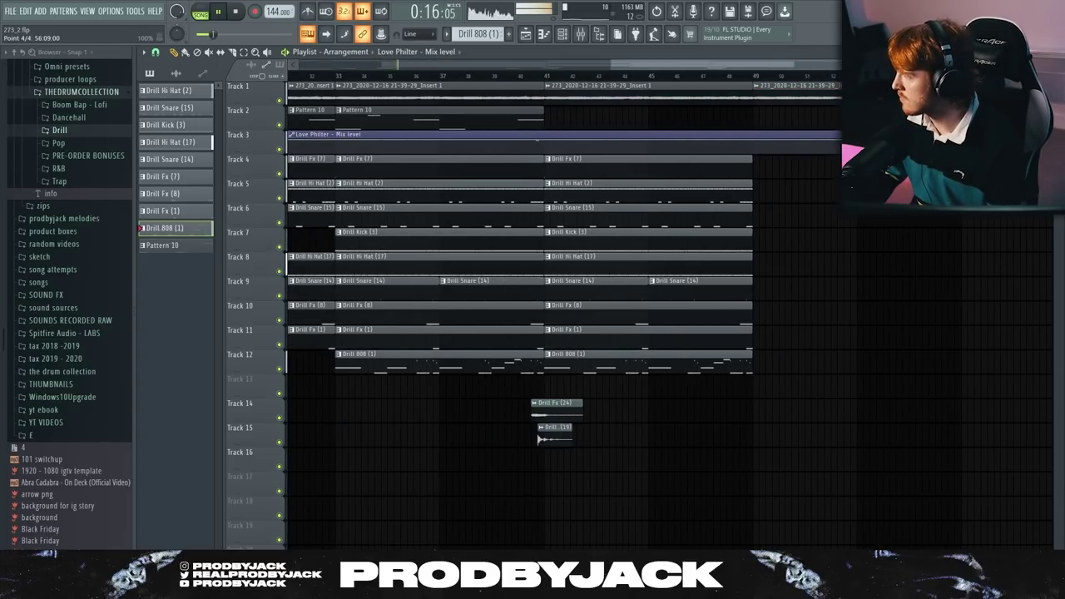
pyautogui.scroll(-3, 539, 440)
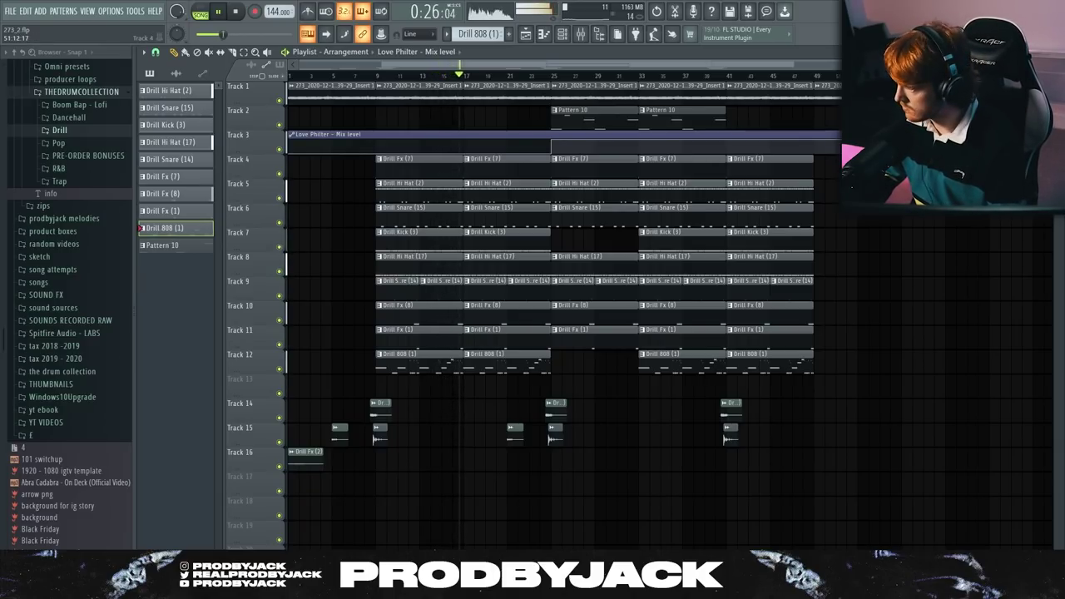
pyautogui.moveTo(837, 158); pyautogui.dragTo(845, 389)
pyautogui.moveTo(842, 167); pyautogui.dragTo(789, 366)
pyautogui.moveTo(861, 195); pyautogui.dragTo(787, 224)
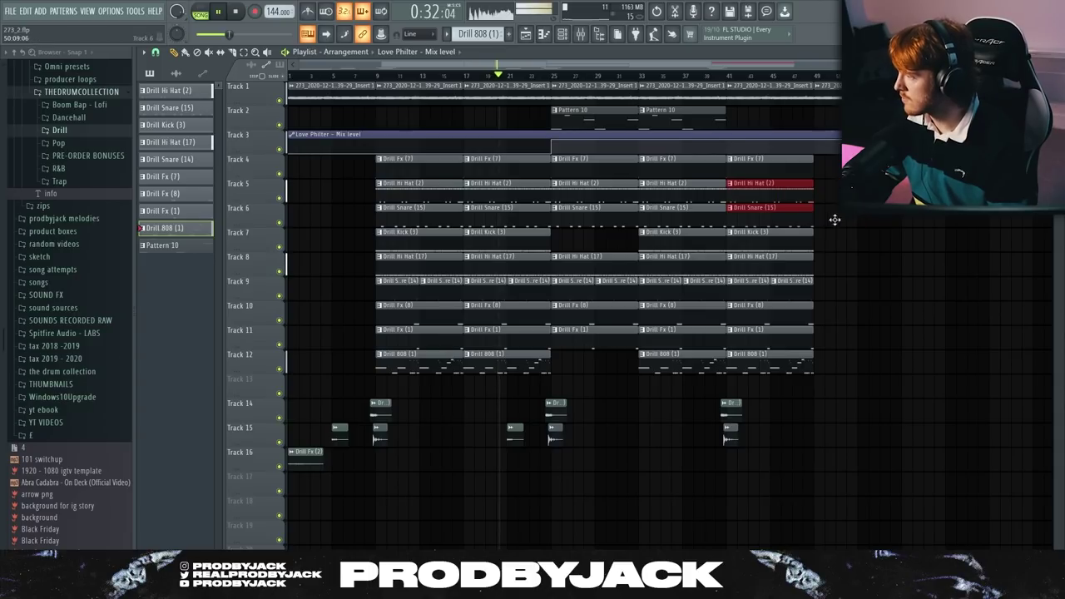
pyautogui.hotkey('ctrl', 'b')
# - Duplicate the bar 41 clips of Drill Fx (8) and Drill Fx (1) on Tracks 10 and 11 to bar 49
pyautogui.moveTo(854, 334); pyautogui.dragTo(772, 314)
pyautogui.hotkey('ctrl', 'b')
pyautogui.click(868, 346)
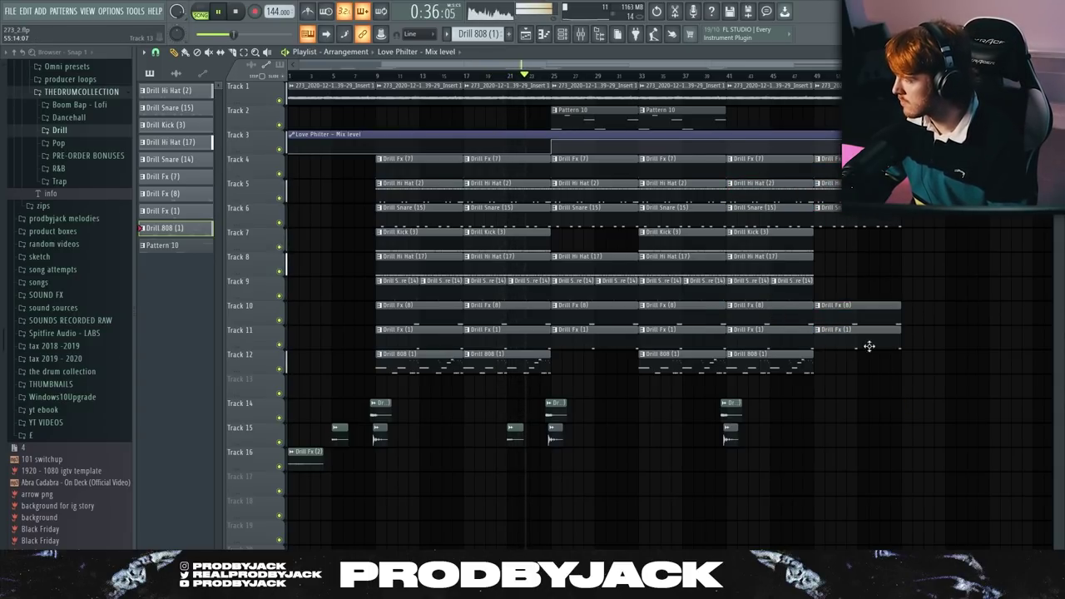
# - Duplicate the Drill Hi Hat (17) clip and the two Drill Snare (14) clips on Tracks 8 and 9 to bar 49
pyautogui.hotkey('ctrl', 'b')
pyautogui.moveTo(835, 275); pyautogui.dragTo(786, 287)
pyautogui.click(841, 295)
pyautogui.moveTo(854, 300); pyautogui.dragTo(751, 278)
pyautogui.hotkey('ctrl', 'b')
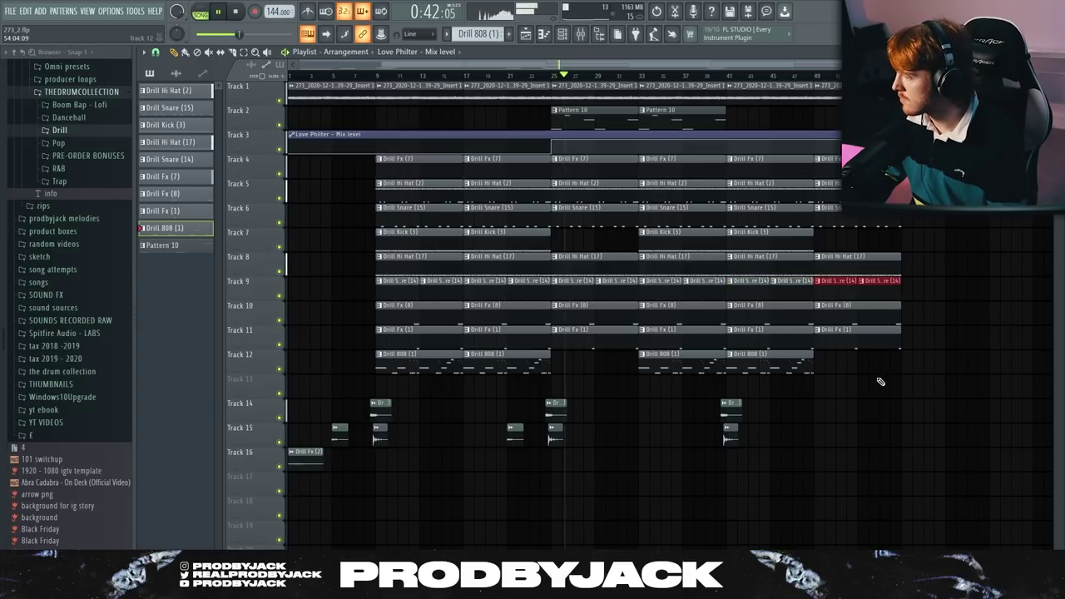
pyautogui.keyDown('ctrl'); pyautogui.click(874, 377); pyautogui.keyUp('ctrl')
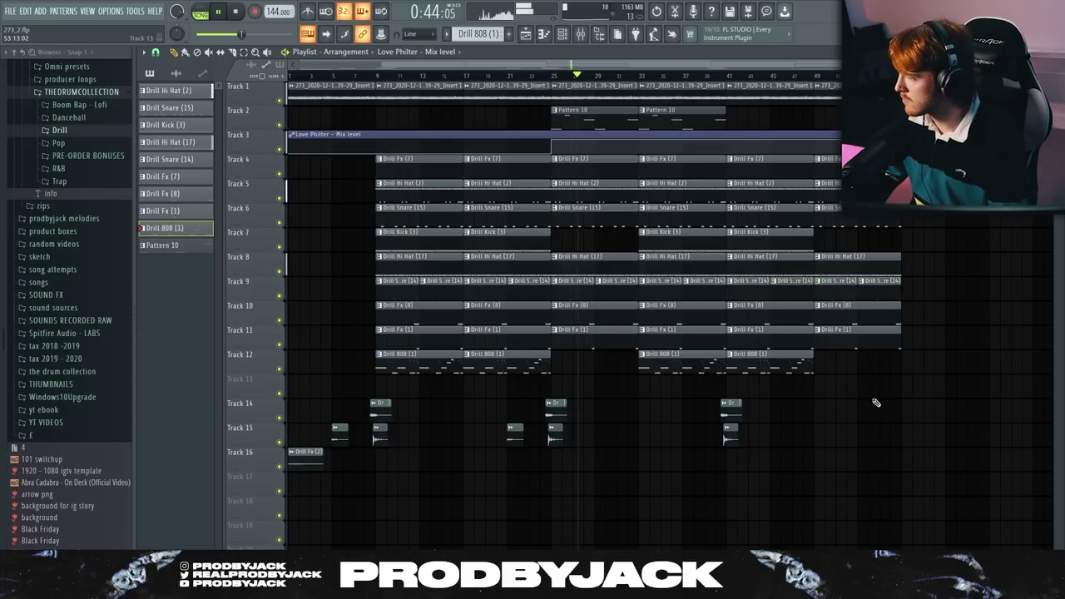
# - Make the Track 1 melody audio clip at bar 41 unique and adjust its time-stretching pitch
pyautogui.scroll(-1, 871, 313)
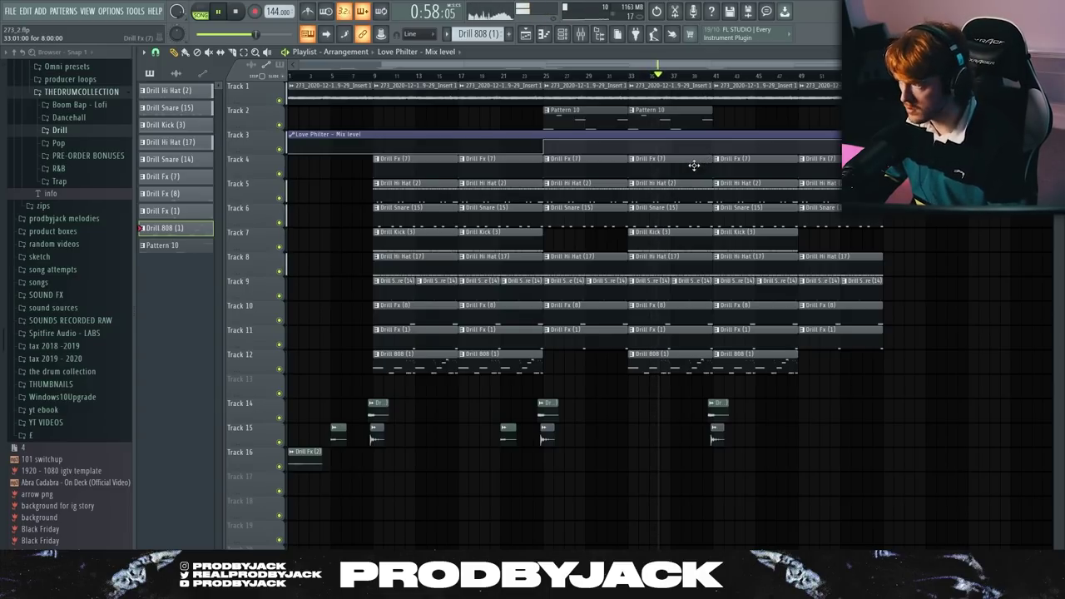
pyautogui.click(730, 86)
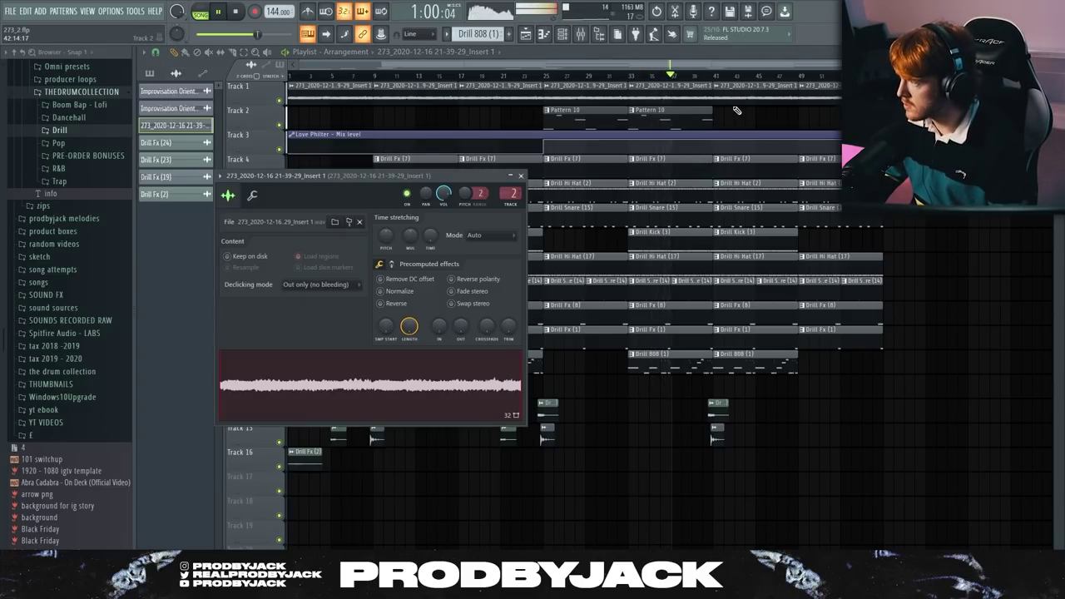
pyautogui.click(717, 86)
pyautogui.click(753, 169)
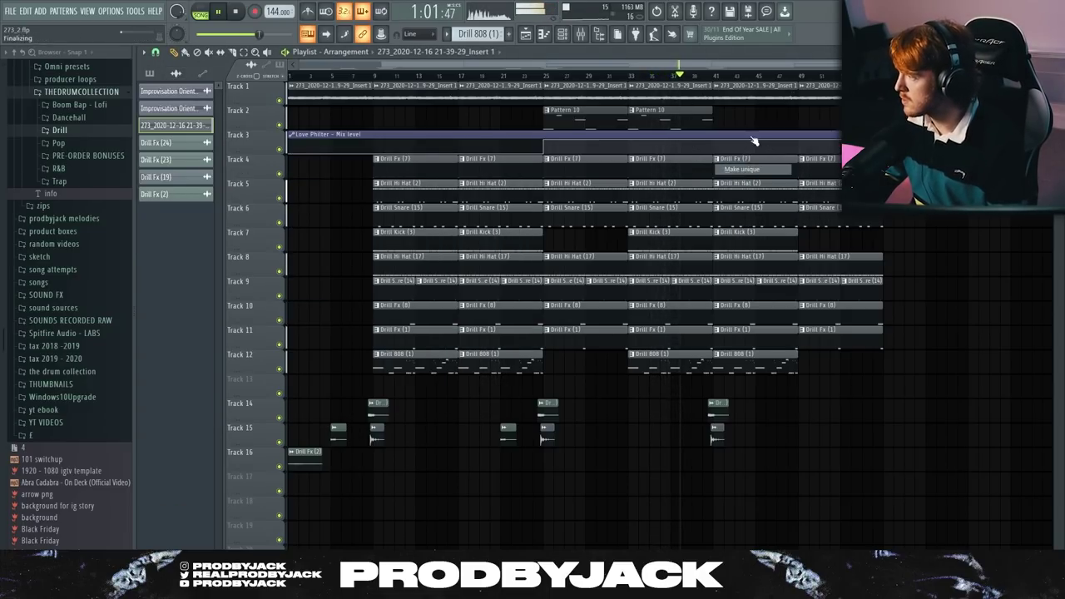
pyautogui.doubleClick(747, 94)
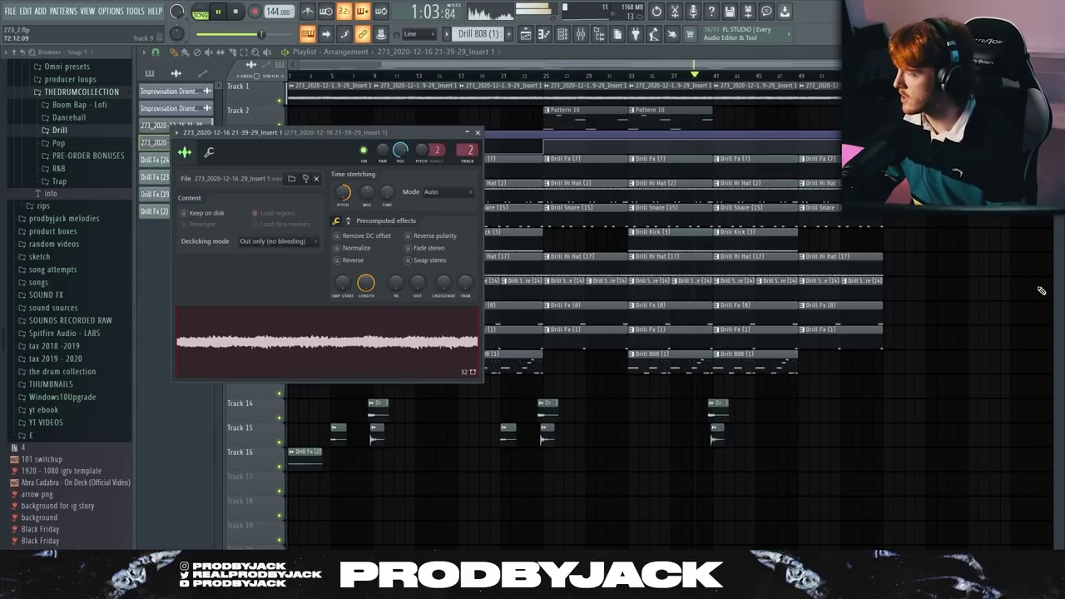
pyautogui.rightClick(1042, 290)
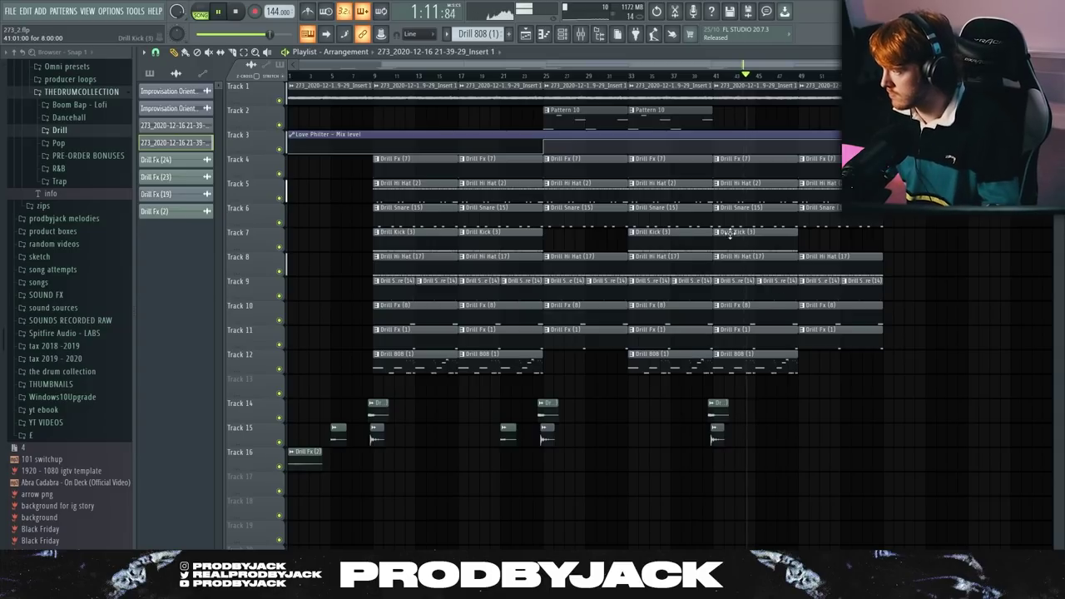
# - Add points to the Love Philter mix level automation to drop it at bar 41 and raise it again at bar 49
pyautogui.rightClick(715, 139)
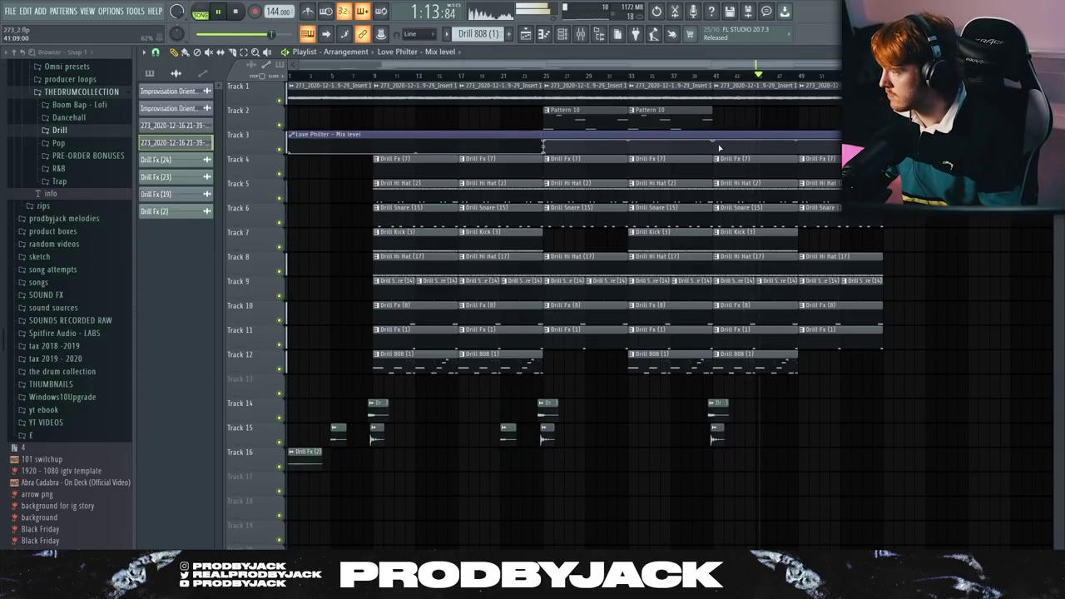
pyautogui.rightClick(715, 153)
pyautogui.scroll(3, 790, 154)
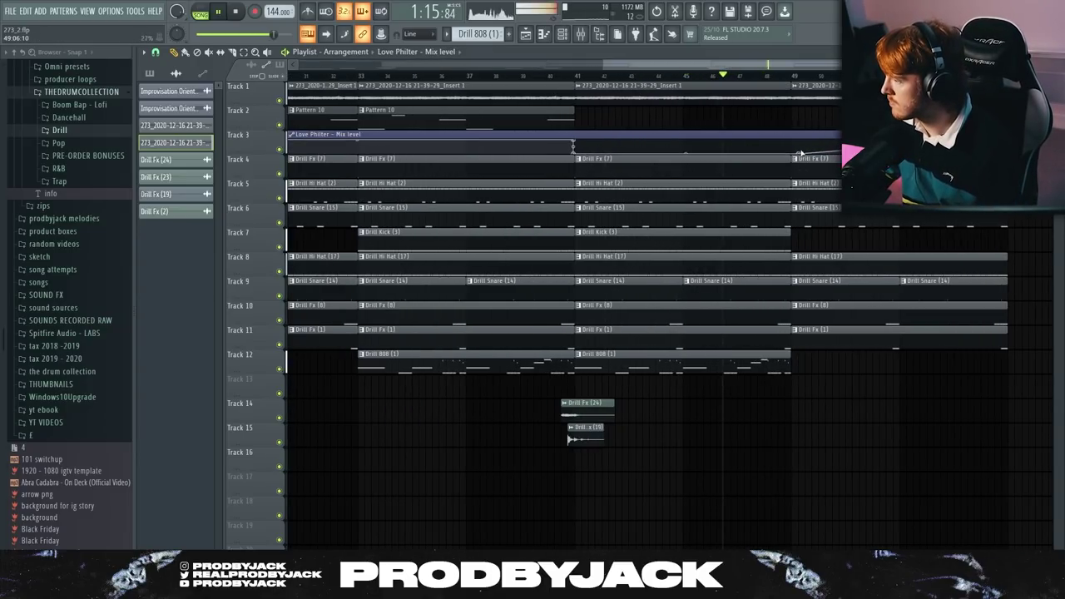
pyautogui.scroll(2, 532, 146)
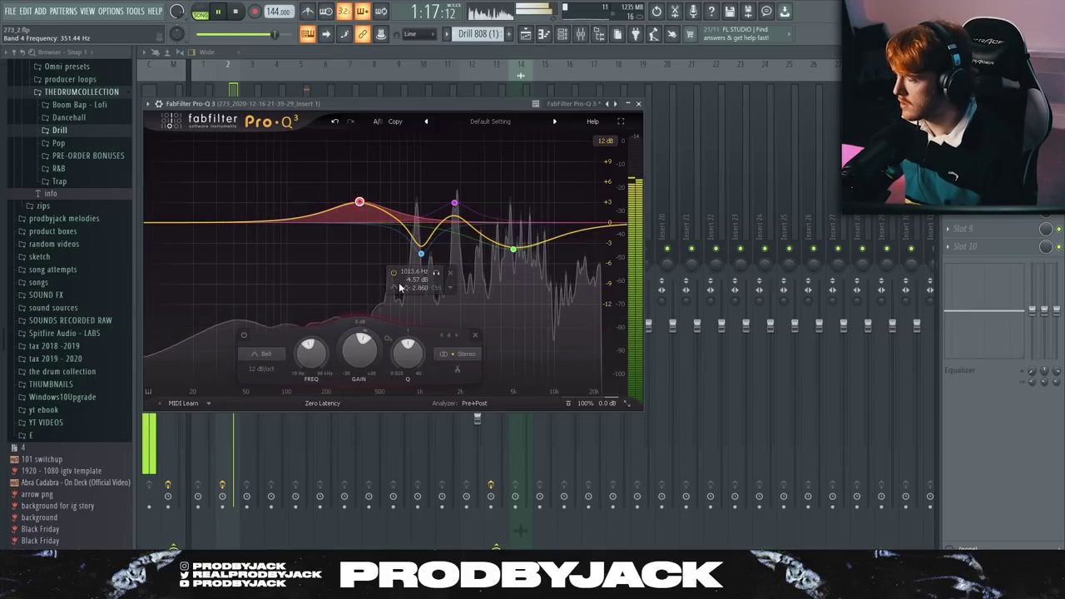
# - In the melody track's FabFilter Pro-Q 3, set band 4's Q to about 0.79 and add a 36 dB/oct high cut just below 5 kHz
pyautogui.moveTo(407, 347); pyautogui.dragTo(407, 341)
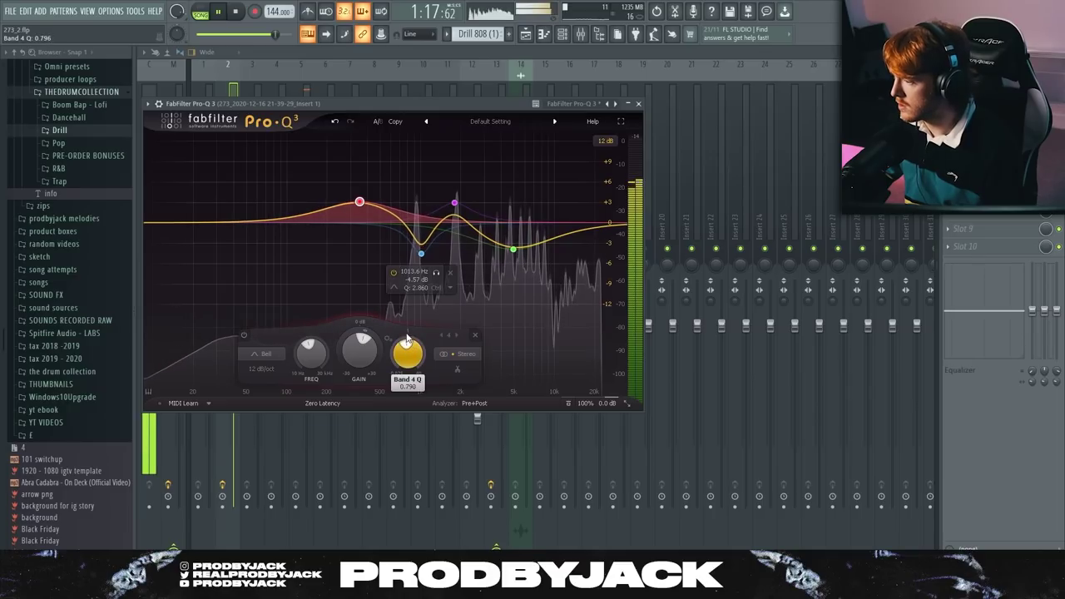
pyautogui.moveTo(594, 224); pyautogui.dragTo(509, 223)
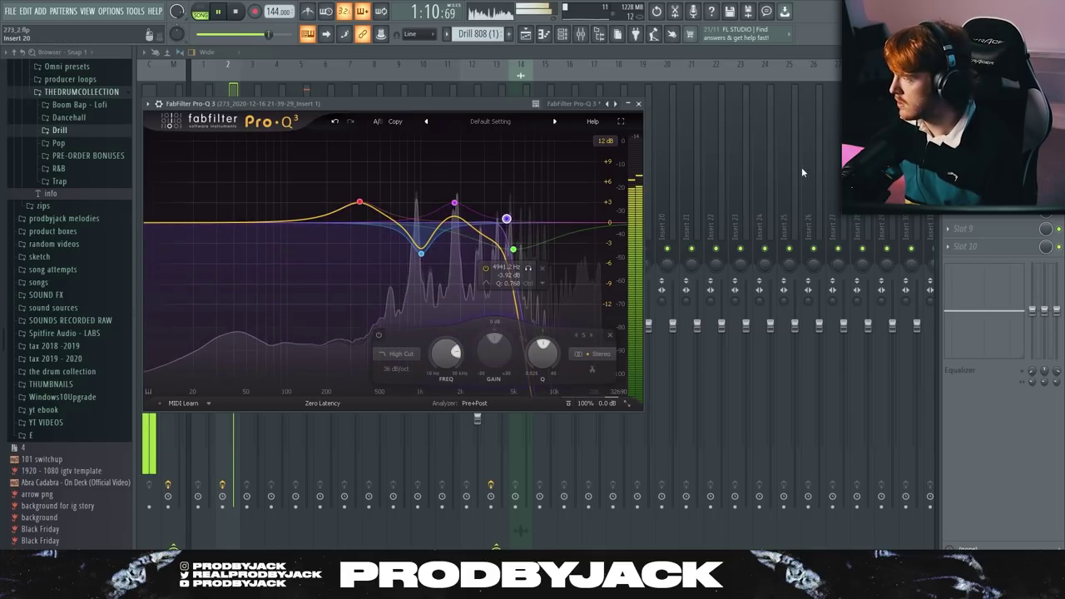
# - Create an automation clip for the FabFilter Pro-Q 3 mix level and return to the playlist
pyautogui.rightClick(1046, 140)
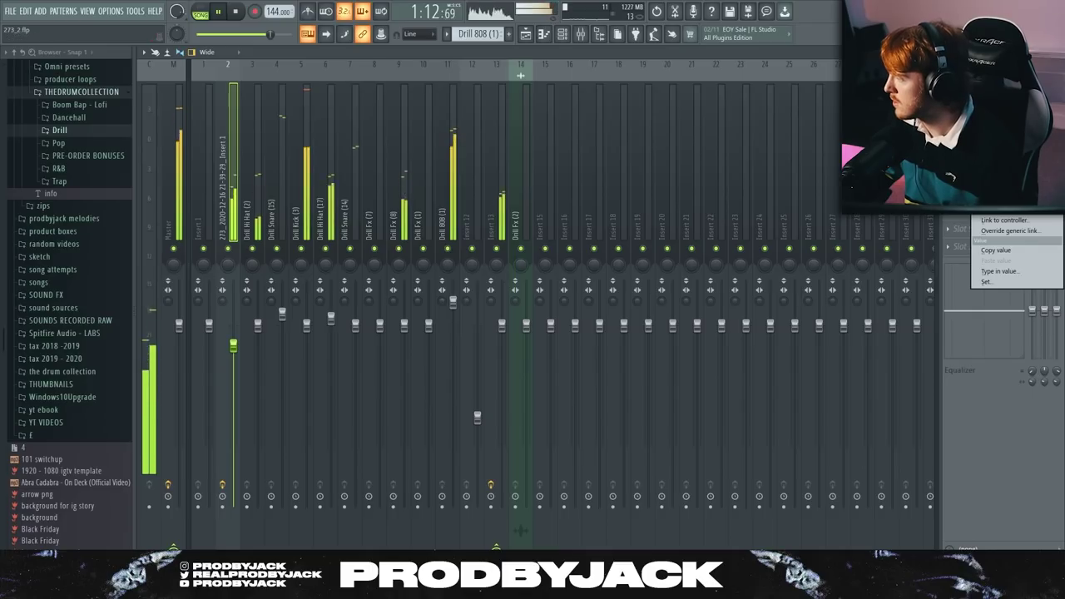
pyautogui.click(1008, 200)
pyautogui.click(526, 34)
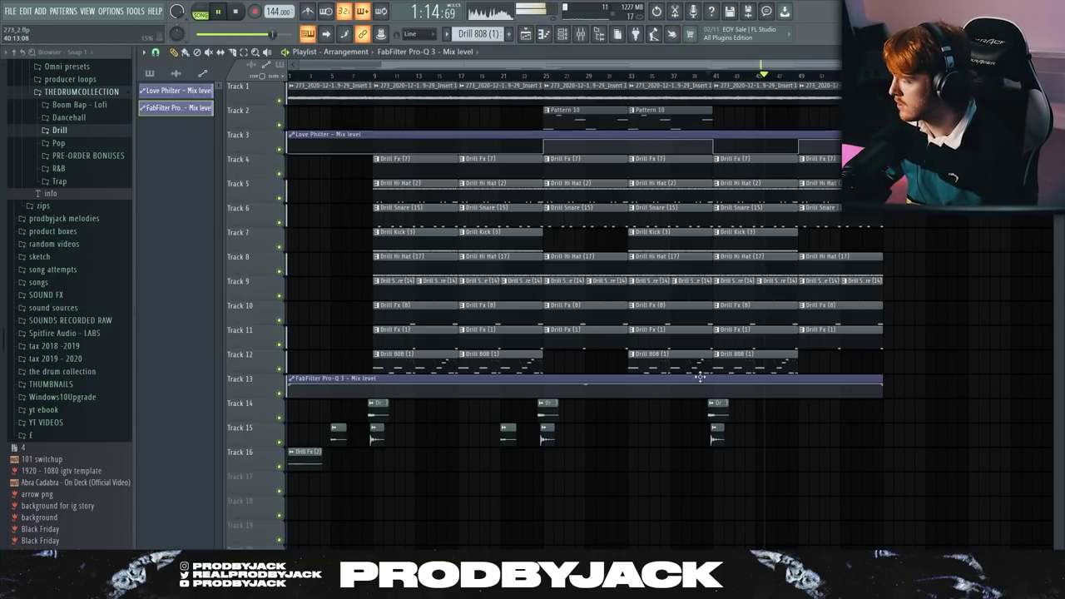
# - Add a point at bar 41 to the FabFilter Pro-Q 3 mix level automation on Track 13
pyautogui.scroll(3, 697, 383)
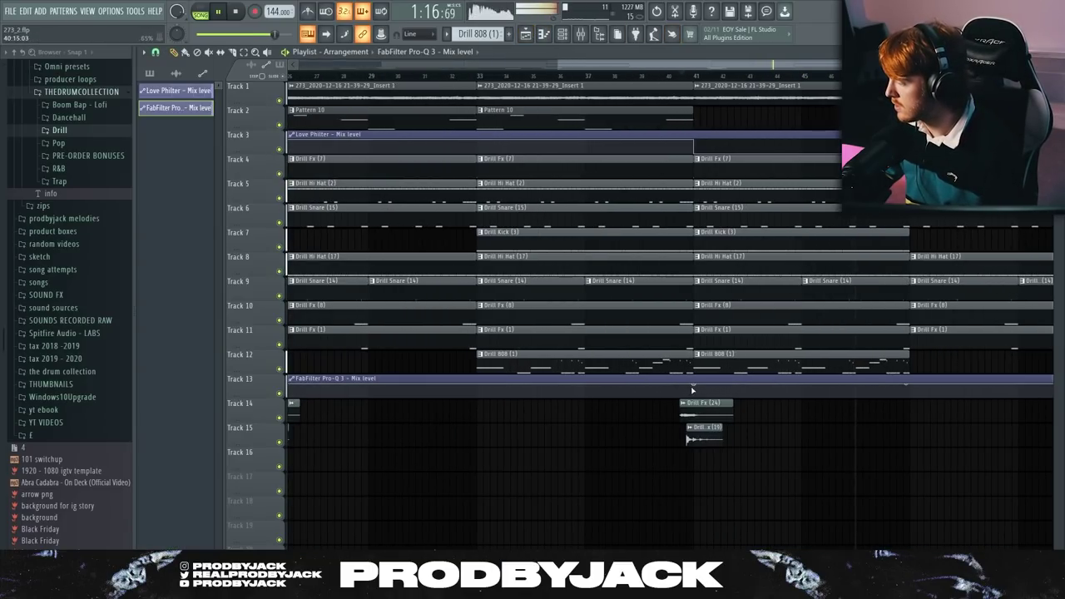